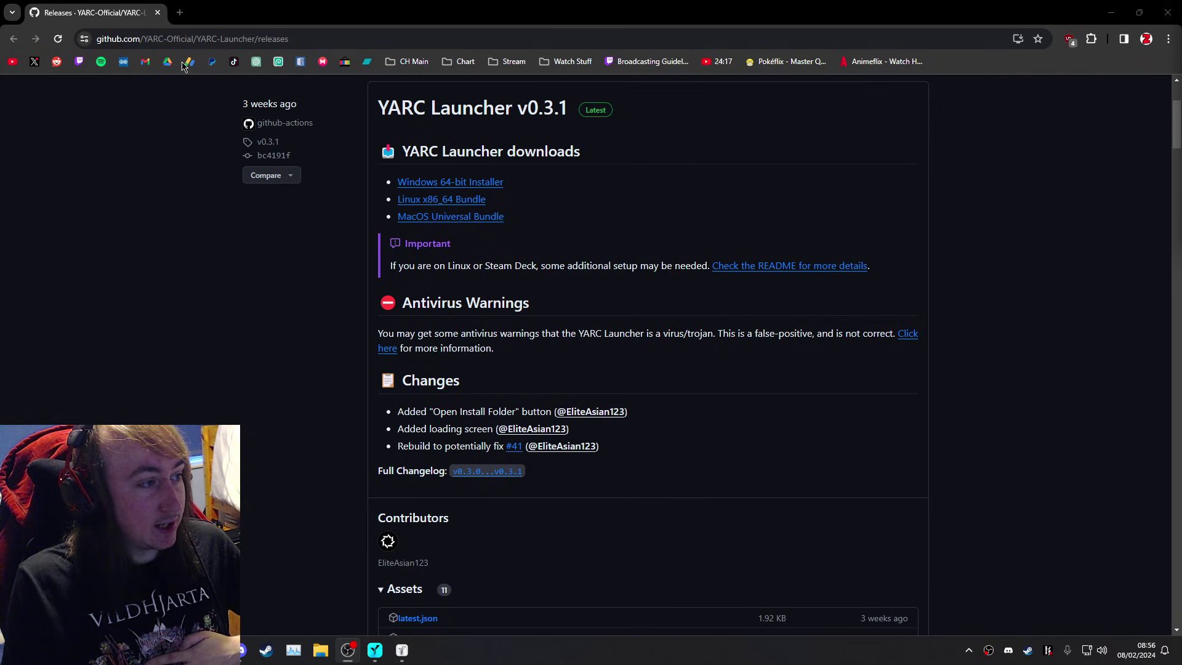
# Step: Check the address of the YARC Launcher releases page and view the download links for v0.3.1
pyautogui.click(186, 40)
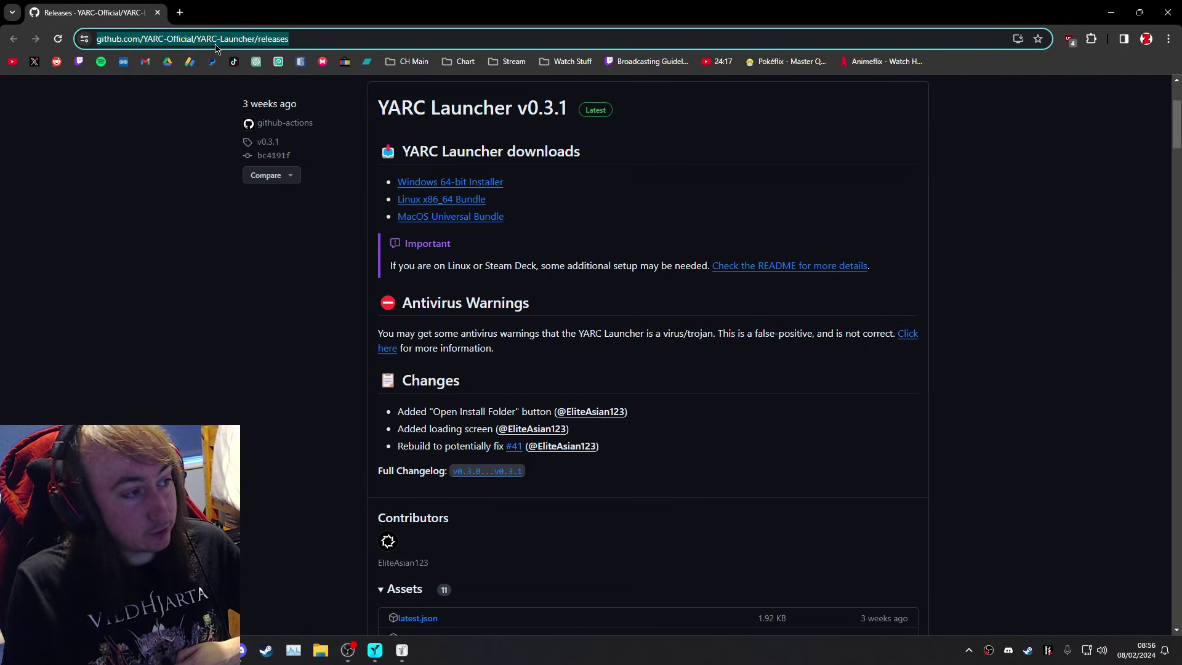
pyautogui.click(156, 109)
pyautogui.scroll(2, 394, 232)
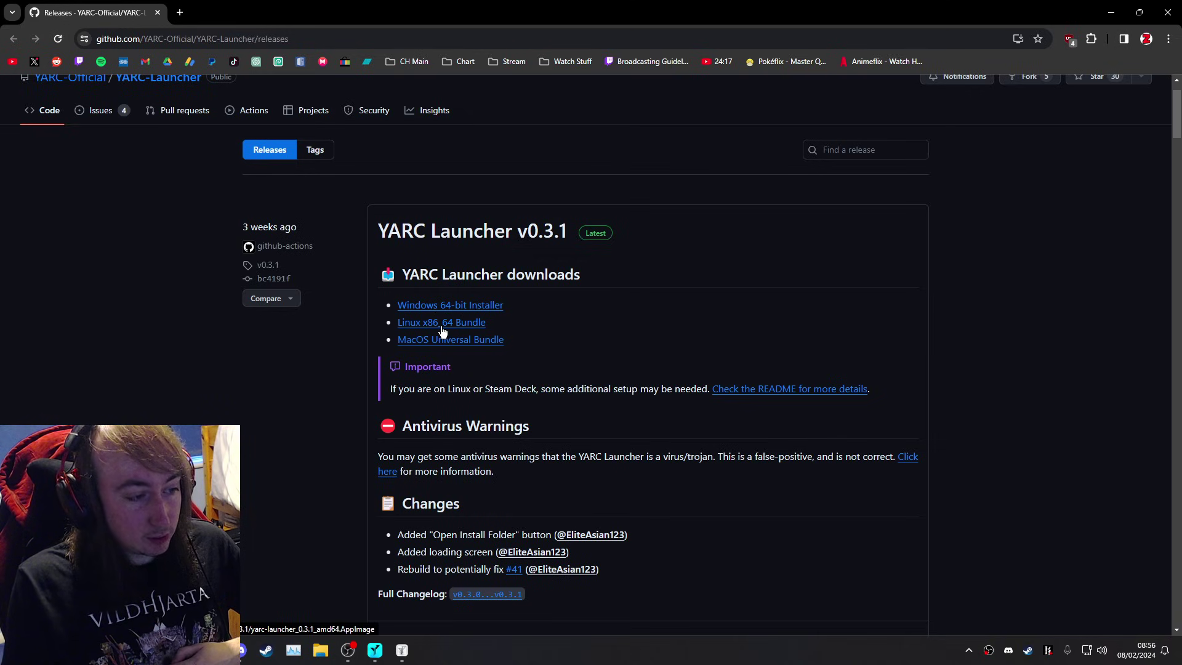
pyautogui.click(456, 313)
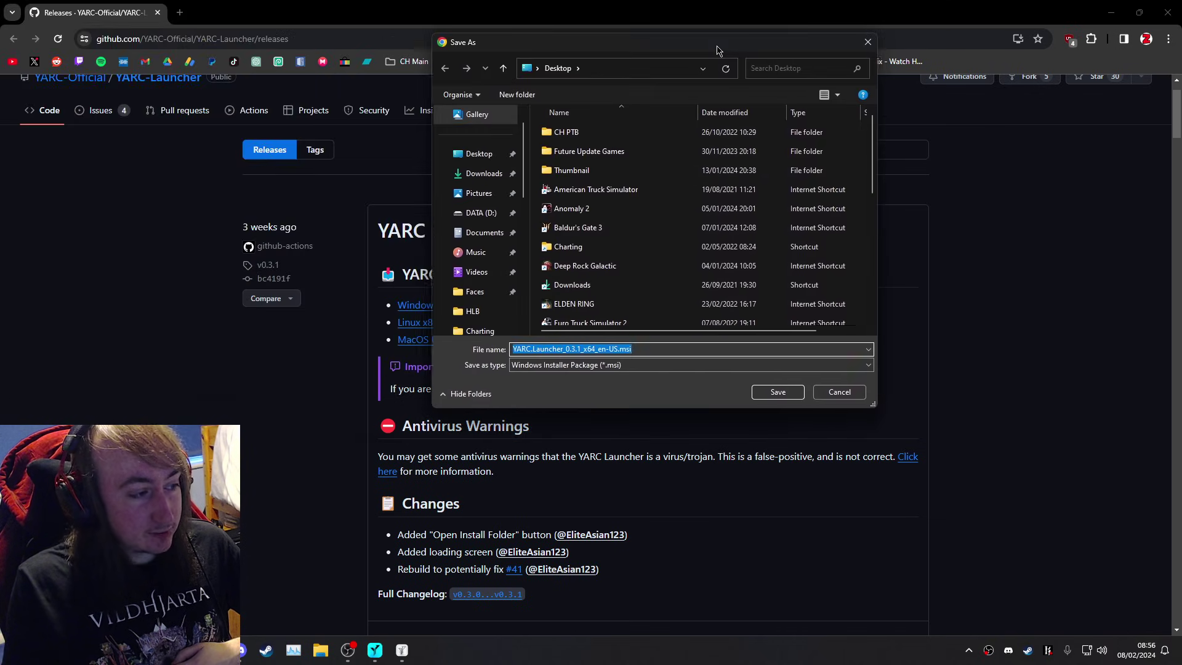
pyautogui.moveTo(642, 352)
pyautogui.mouseDown()
pyautogui.moveTo(657, 355)
pyautogui.moveTo(625, 360)
pyautogui.mouseUp()
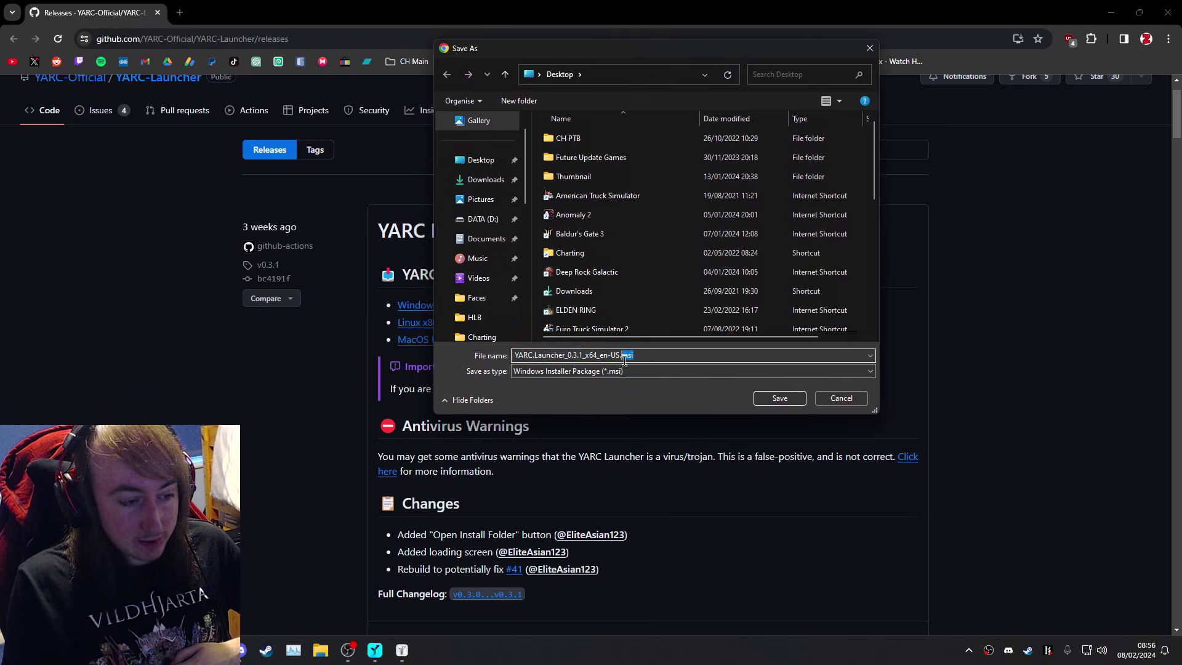
pyautogui.click(652, 352)
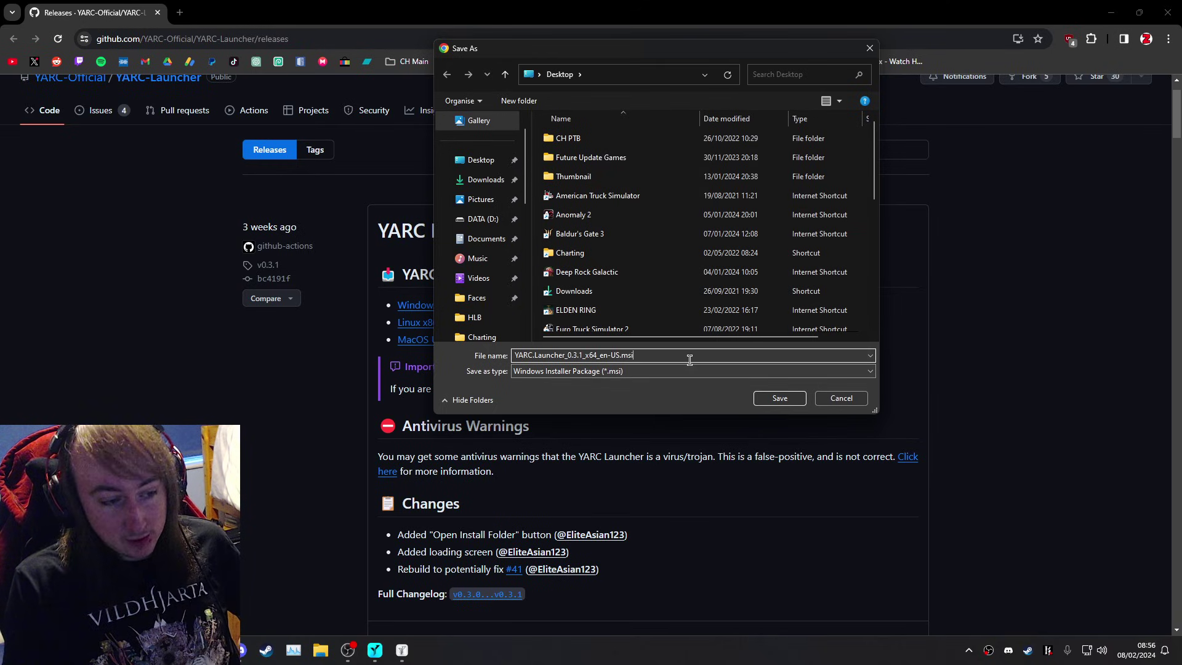
pyautogui.click(831, 404)
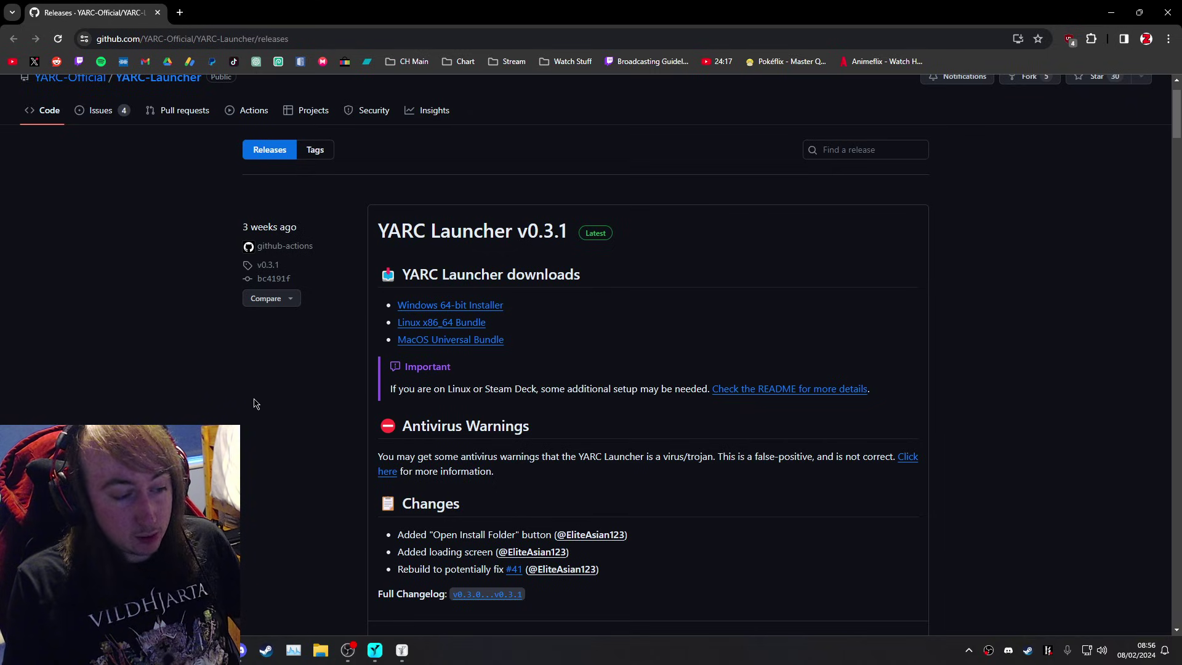
# Step: Minimize the browser and Discord, switch to the YARC Launcher, and reposition its window over the YARG game
pyautogui.click(1110, 11)
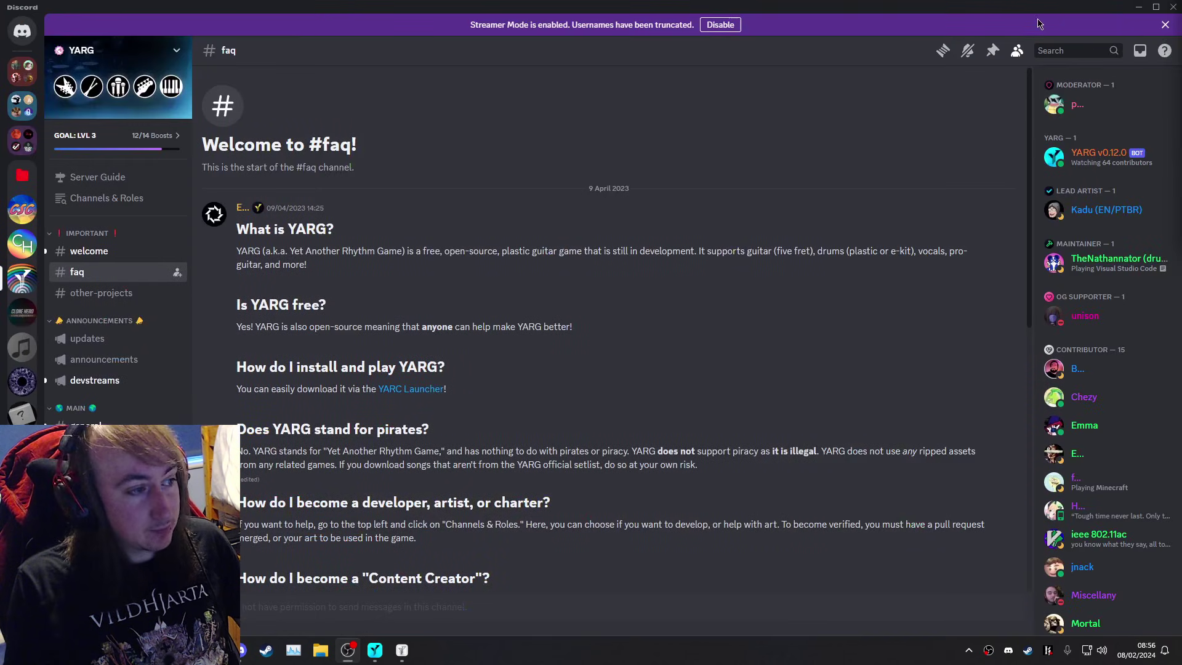
pyautogui.click(1138, 7)
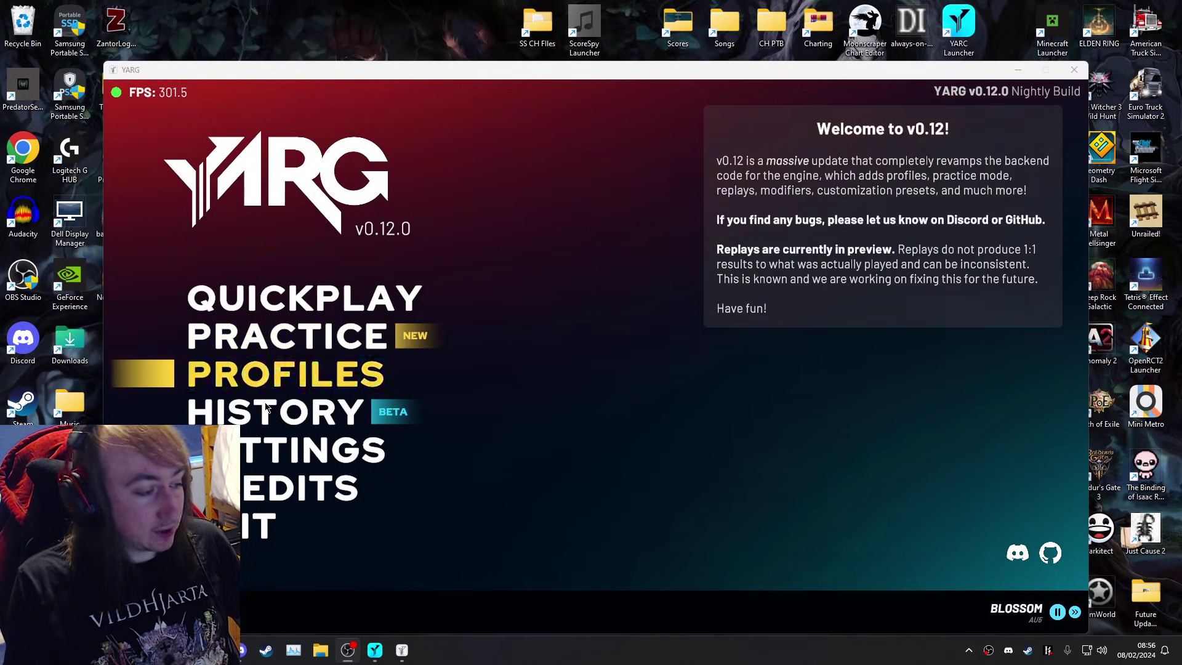
pyautogui.click(375, 650)
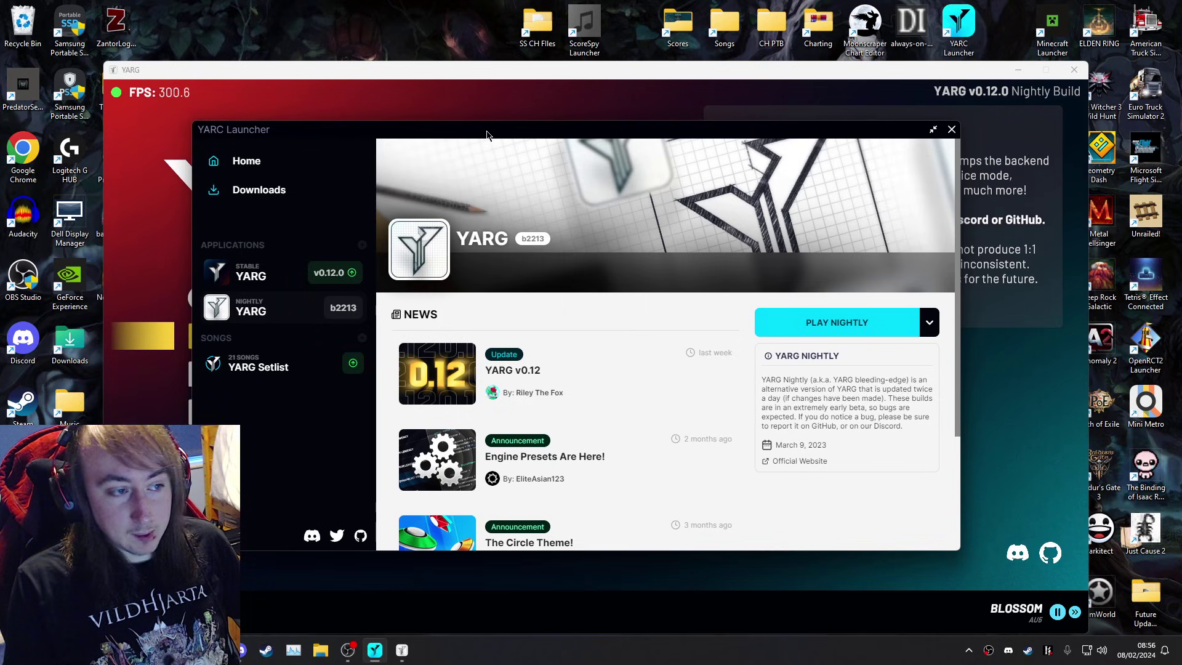
pyautogui.moveTo(486, 135); pyautogui.dragTo(587, 86)
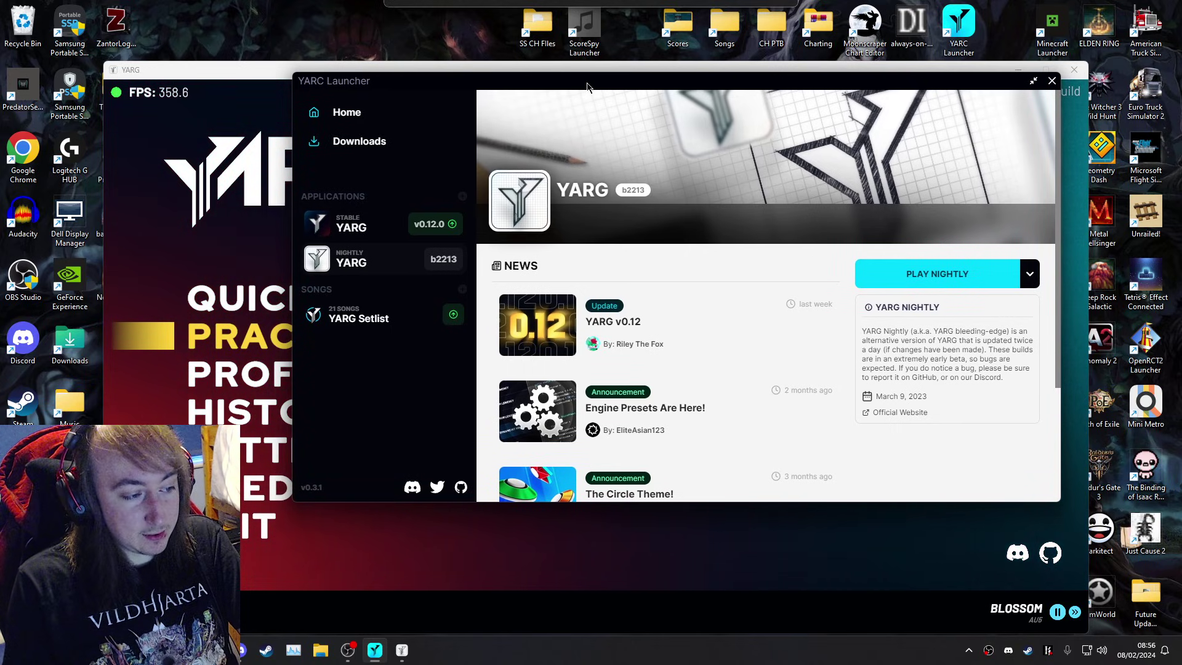
pyautogui.moveTo(586, 86); pyautogui.dragTo(591, 84)
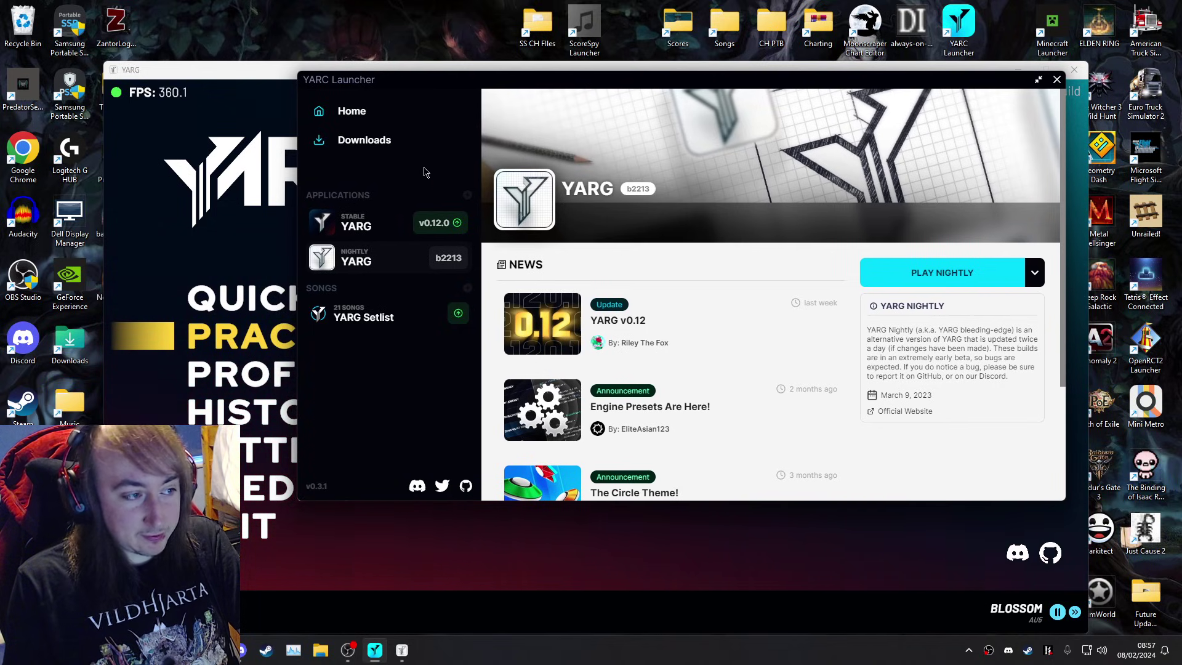
# Step: View the launcher's download queue and look through the news on its home page
pyautogui.click(370, 139)
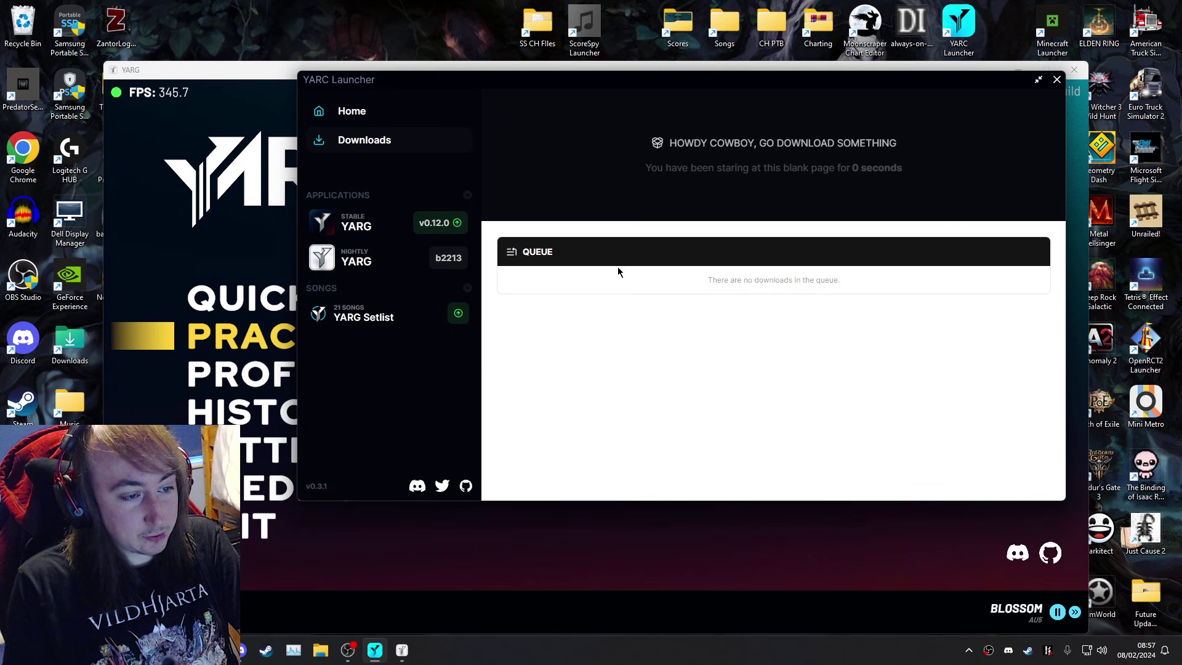
pyautogui.click(356, 114)
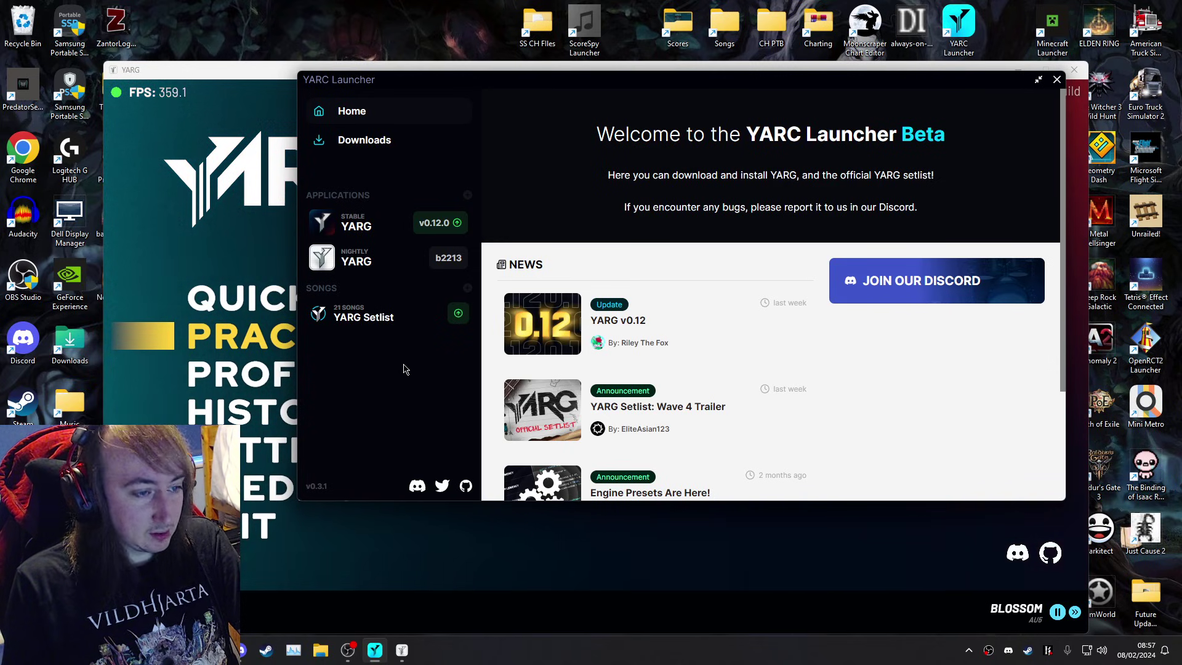
pyautogui.scroll(-3, 751, 393)
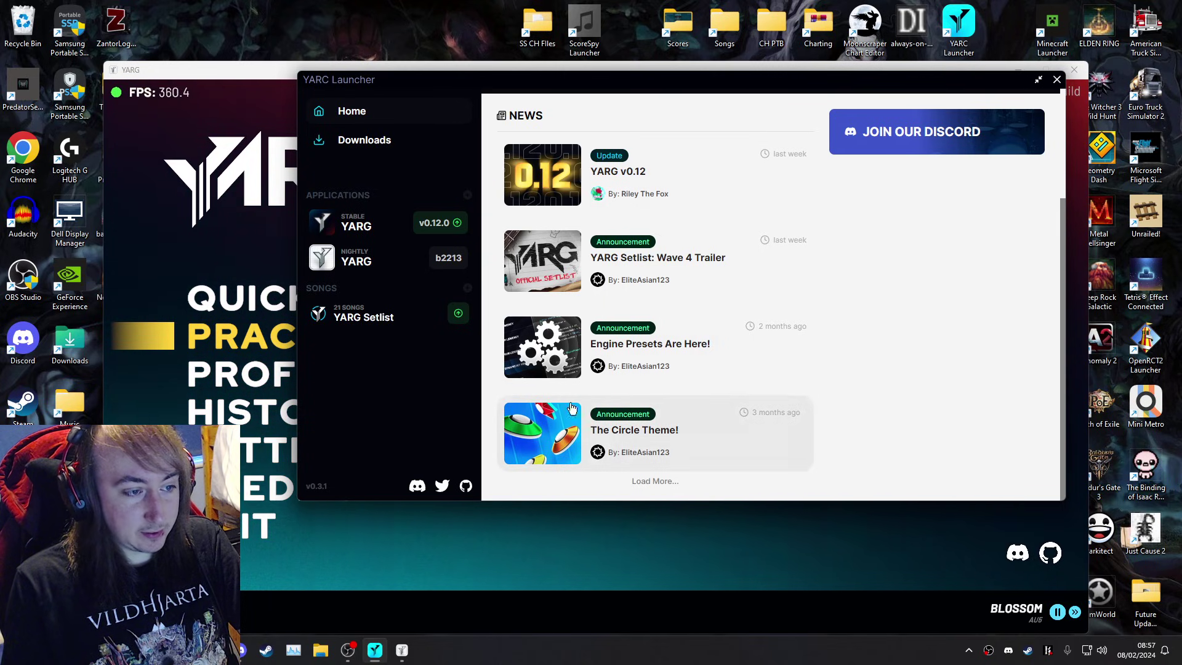
pyautogui.scroll(3, 763, 394)
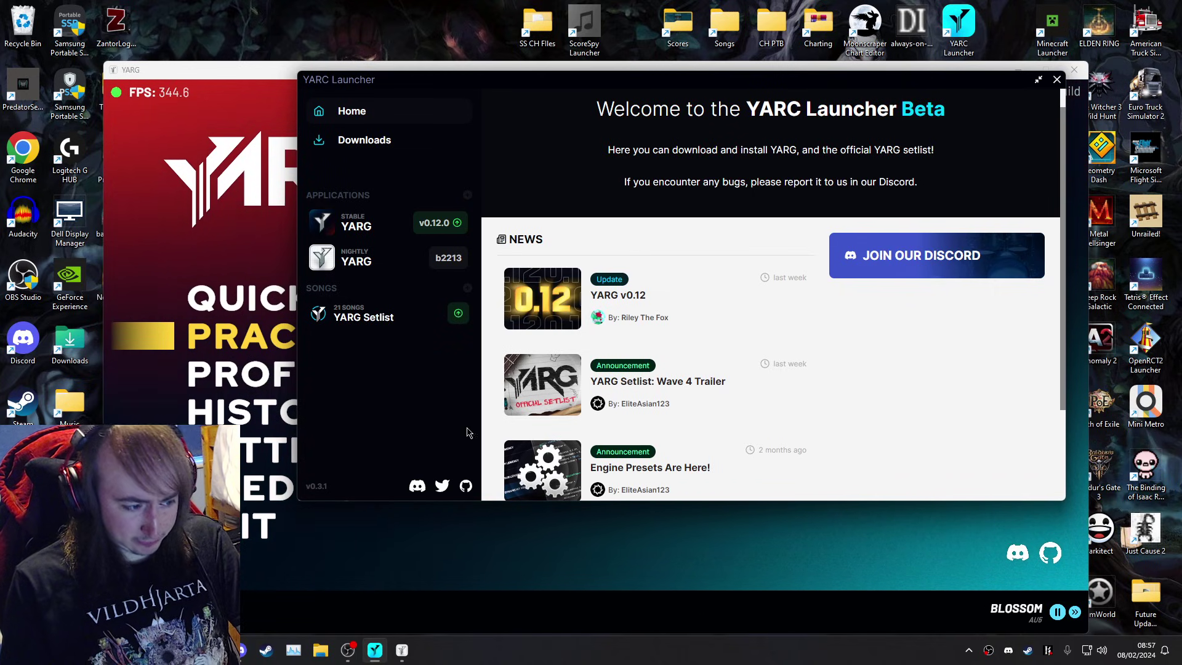
# Step: Switch to Discord and read the YARG FAQ on what the game is, whether it is free, and what its name stands for
pyautogui.click(240, 650)
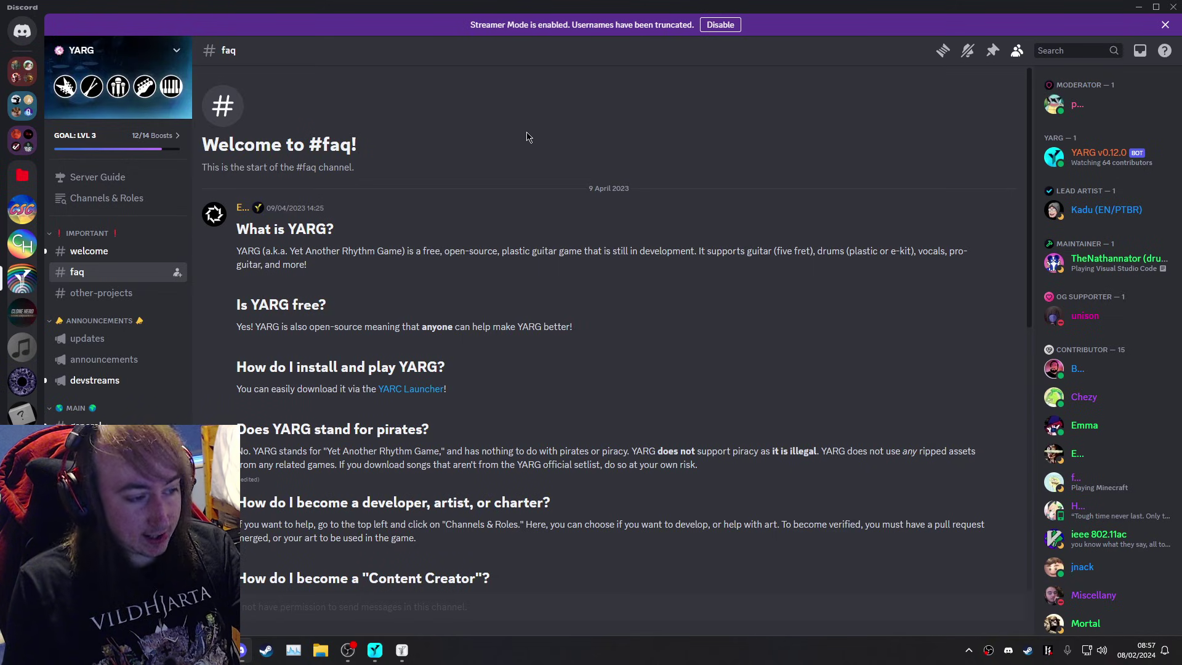
pyautogui.scroll(-1, 526, 136)
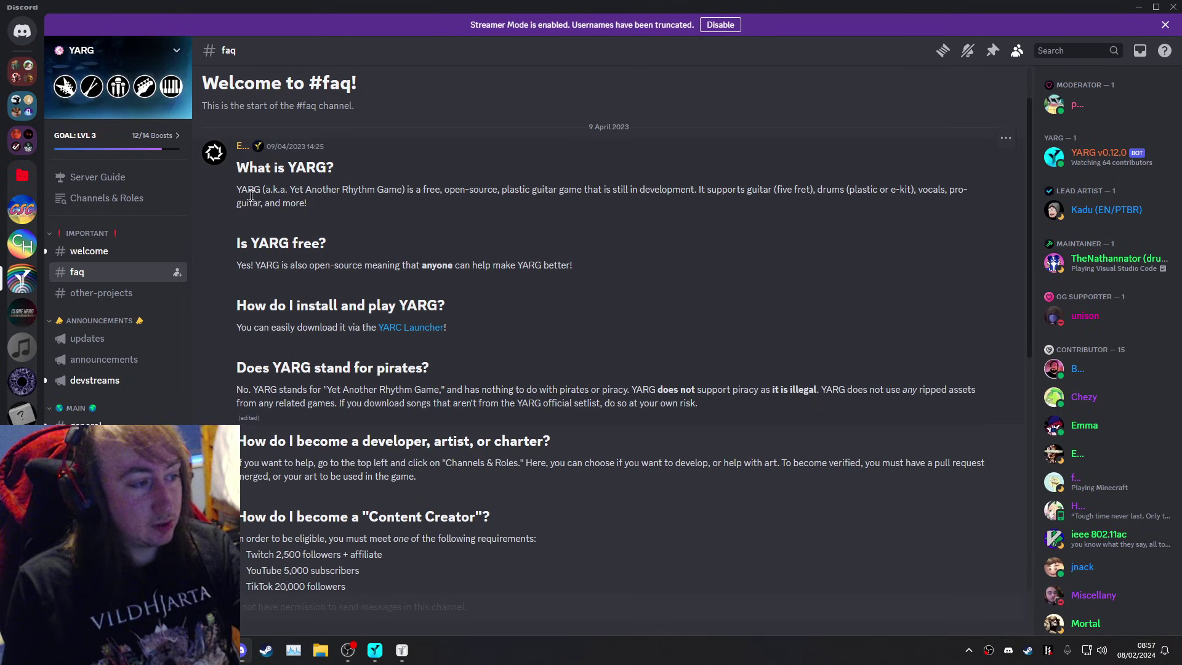
pyautogui.moveTo(238, 190); pyautogui.dragTo(494, 242)
pyautogui.moveTo(554, 267); pyautogui.dragTo(283, 265)
pyautogui.click(296, 265)
pyautogui.scroll(-1, 302, 266)
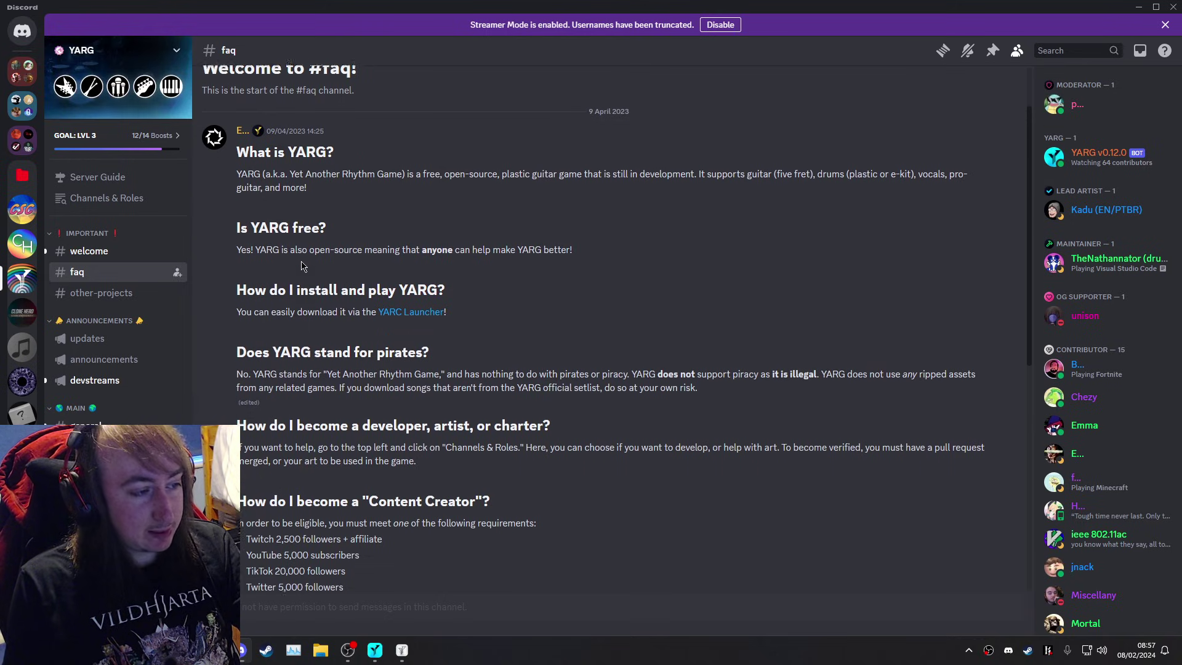
pyautogui.scroll(-1, 455, 271)
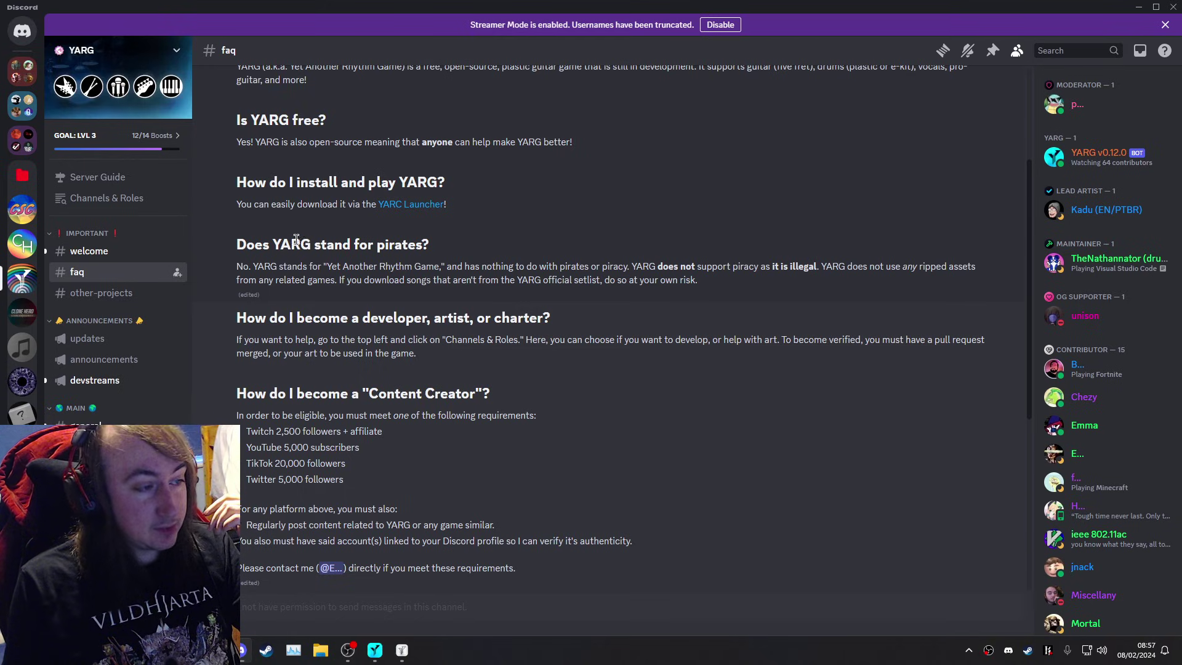
pyautogui.moveTo(272, 244); pyautogui.dragTo(452, 256)
pyautogui.click(394, 264)
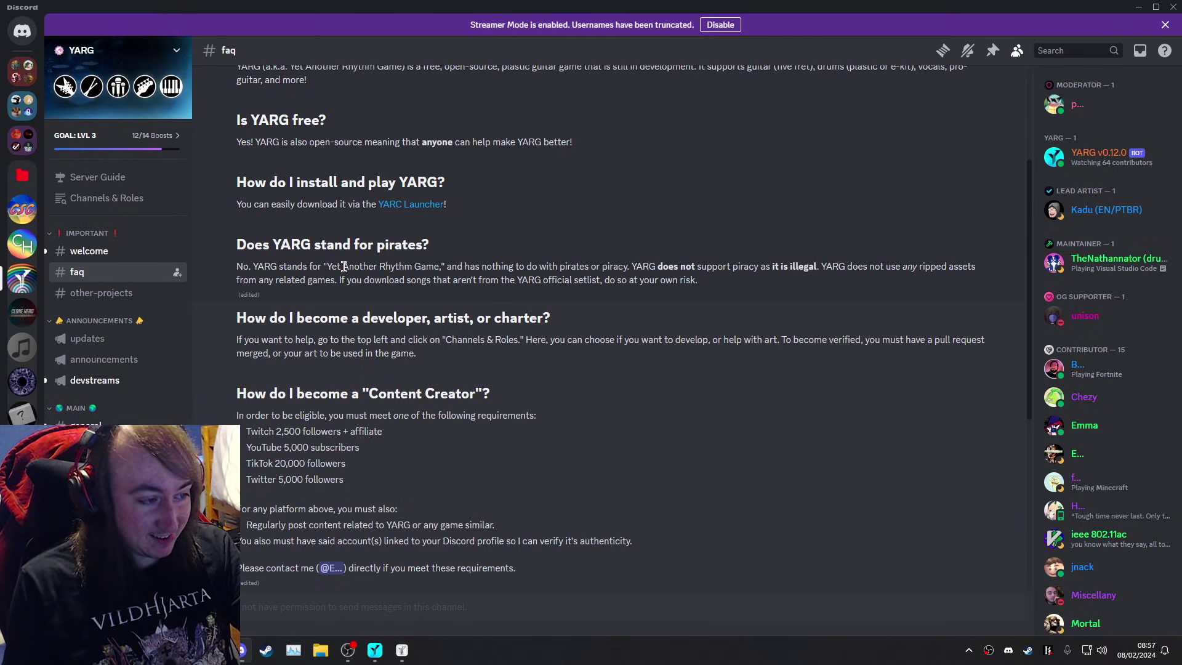
# Step: Read the rest of the FAQ, examining which song file formats can be used in YARG
pyautogui.scroll(-1, 396, 271)
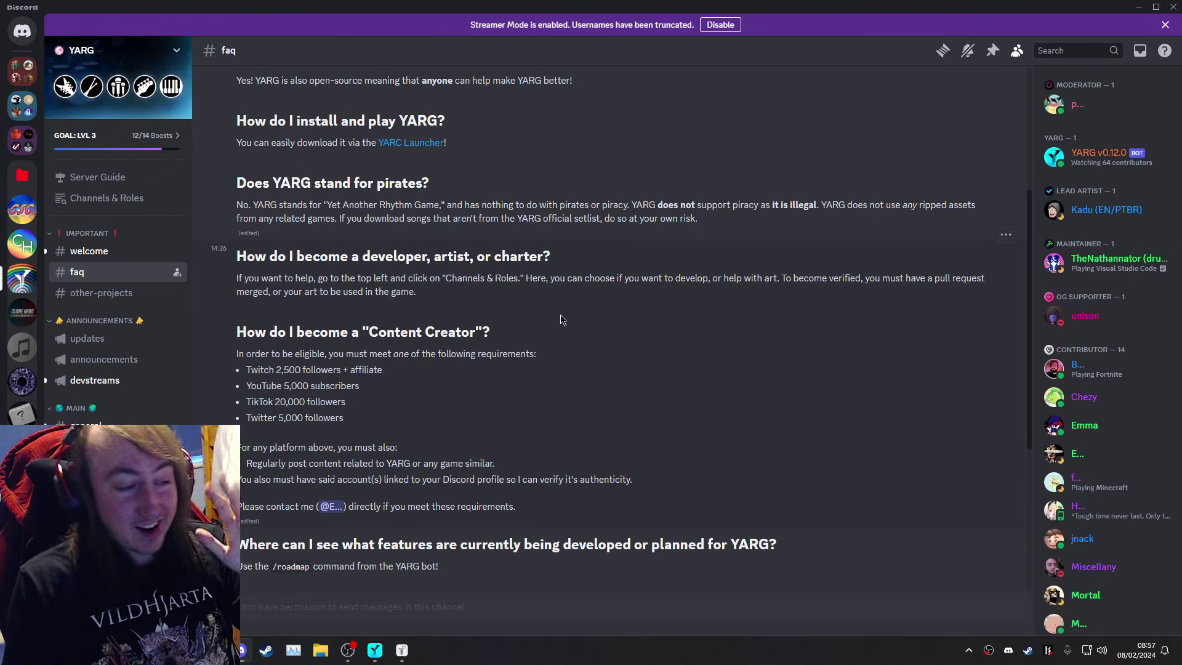
pyautogui.scroll(-2, 562, 313)
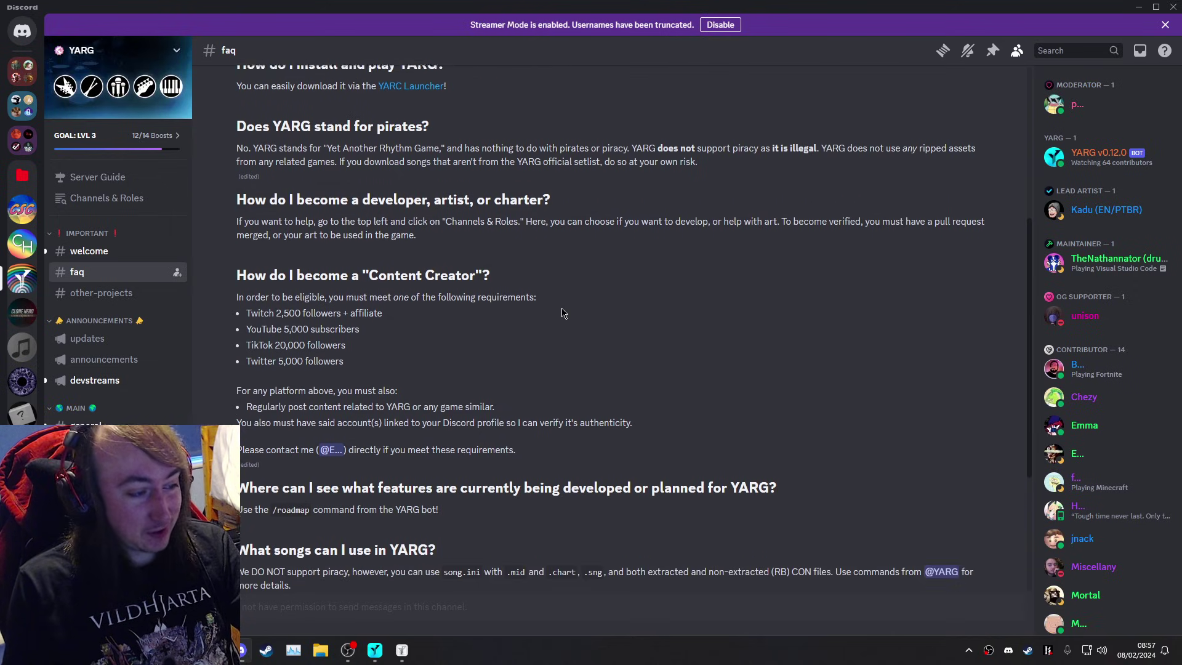
pyautogui.scroll(-3, 561, 313)
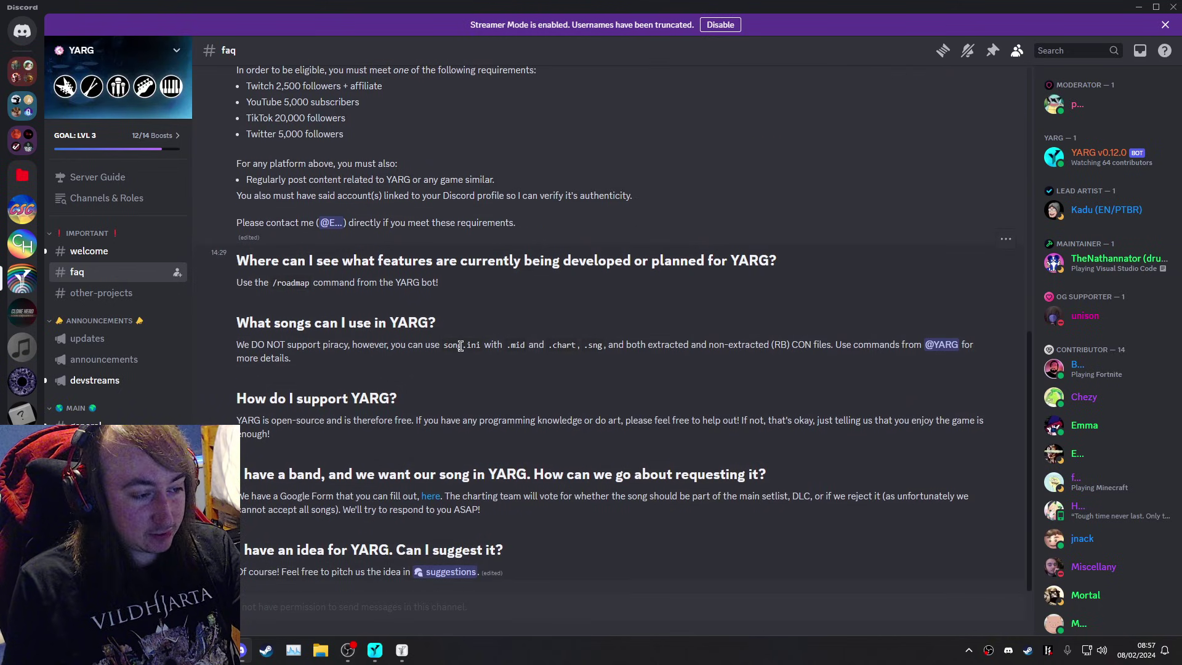
pyautogui.moveTo(444, 349); pyautogui.dragTo(604, 348)
pyautogui.click(627, 374)
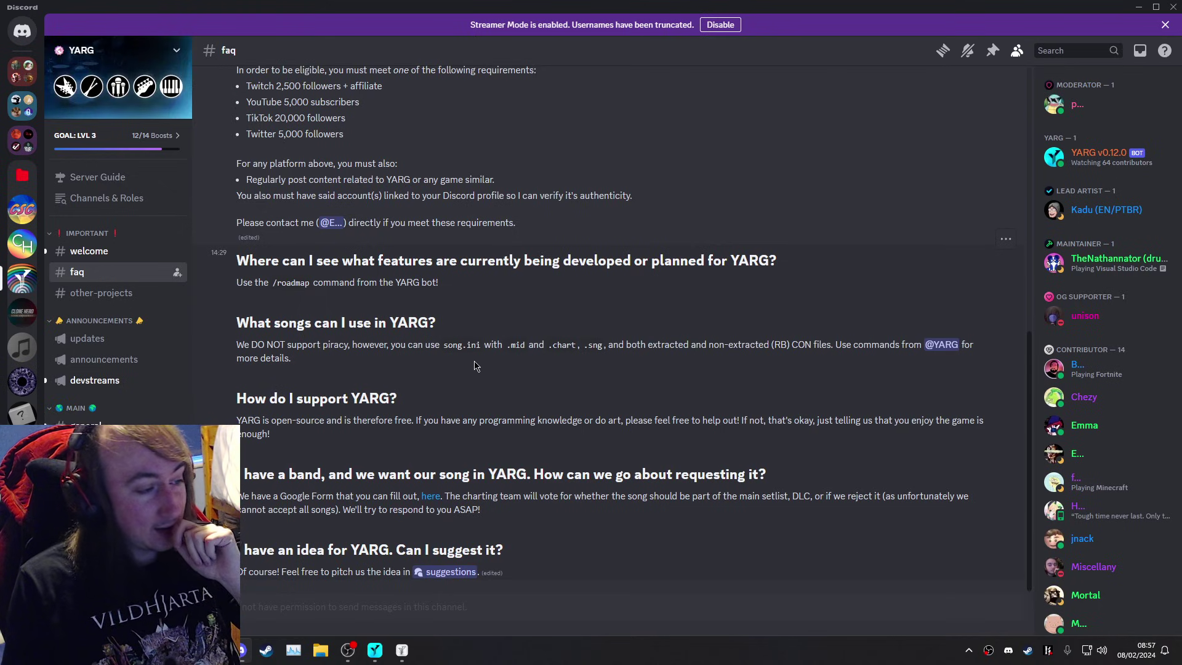
pyautogui.scroll(-1, 155, 362)
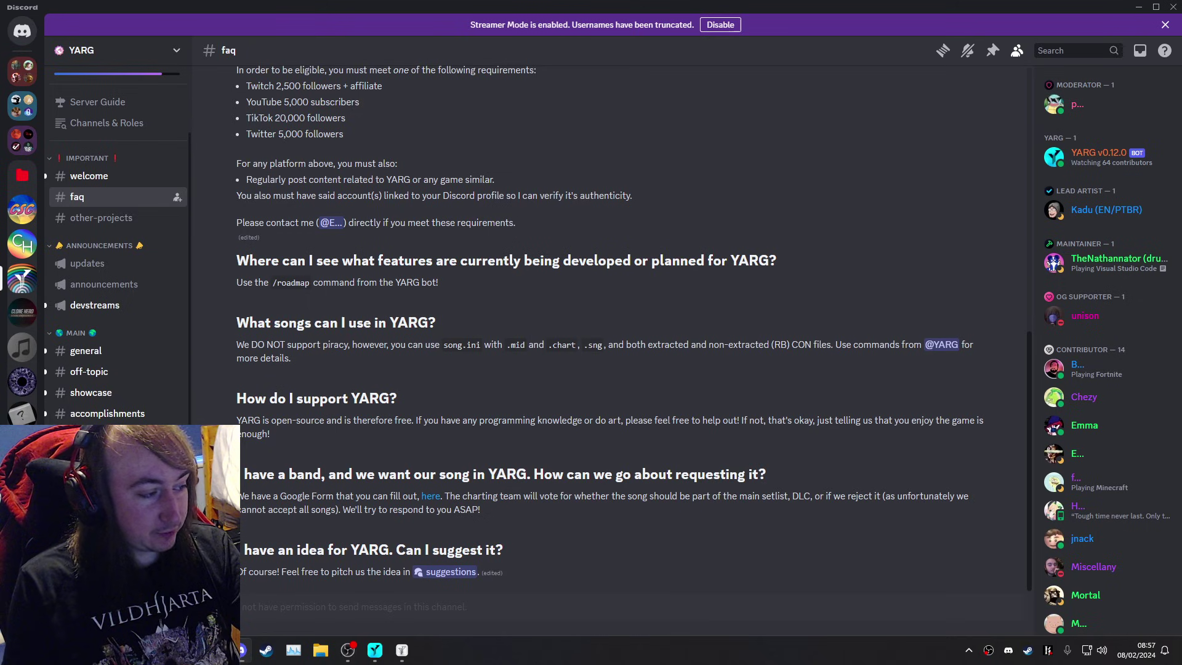
pyautogui.scroll(1, 142, 351)
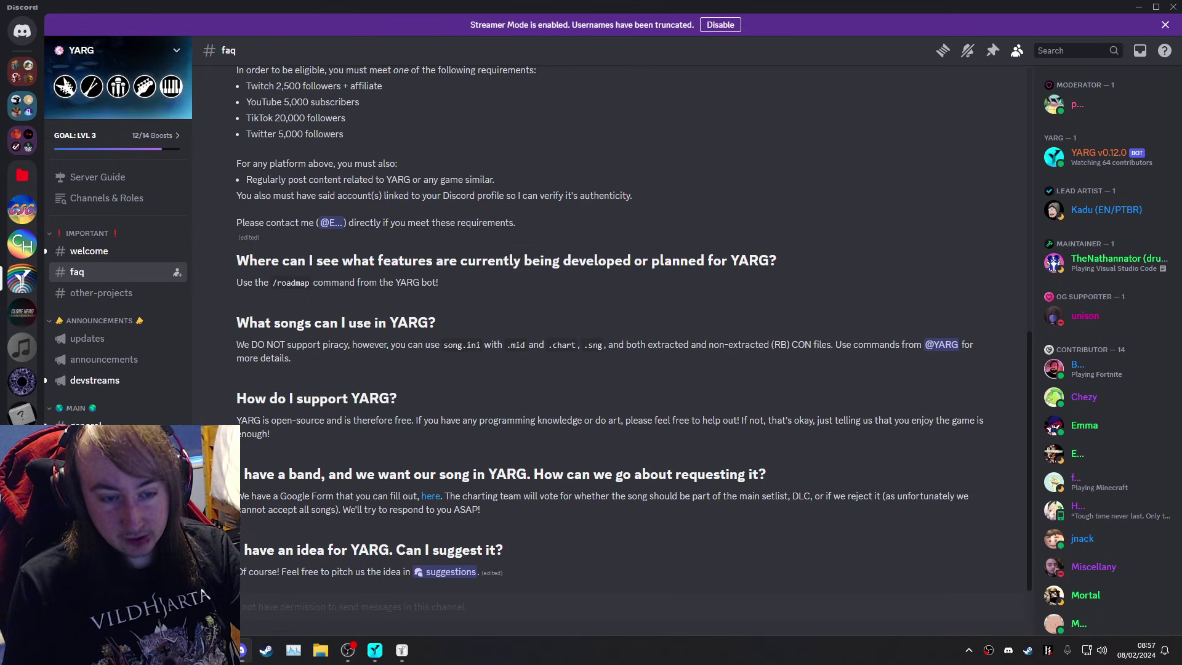
# Step: Close Discord to return to the YARC Launcher and look through the full YARG Setlist track list
pyautogui.click(1171, 7)
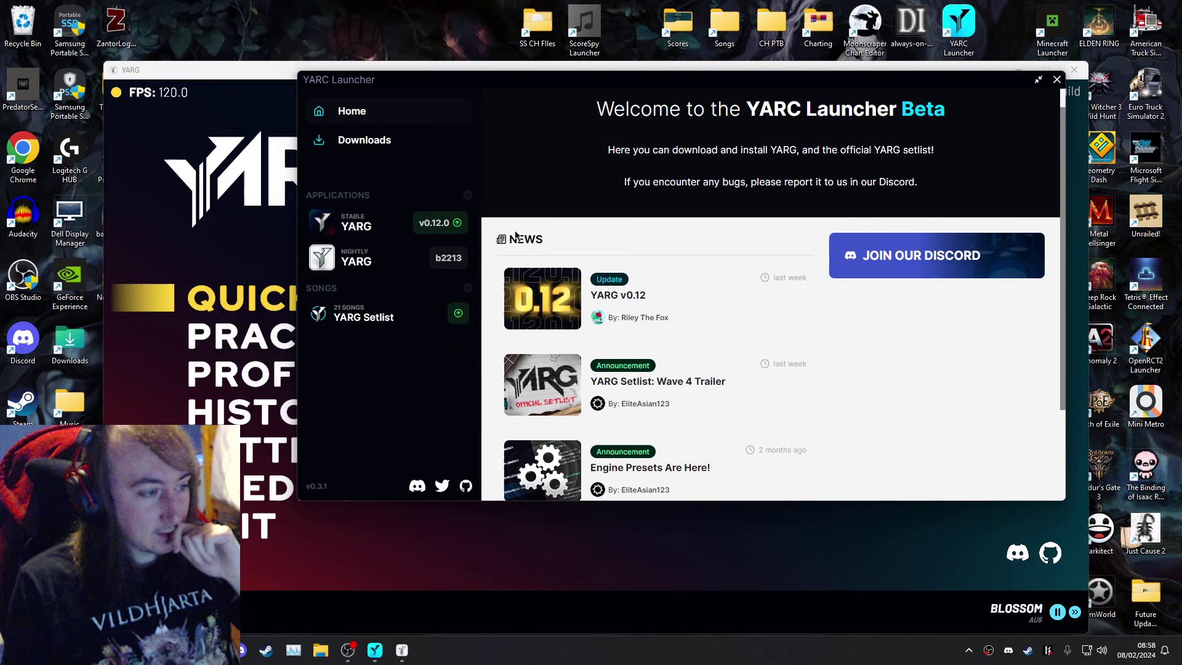
pyautogui.moveTo(534, 83); pyautogui.dragTo(457, 117)
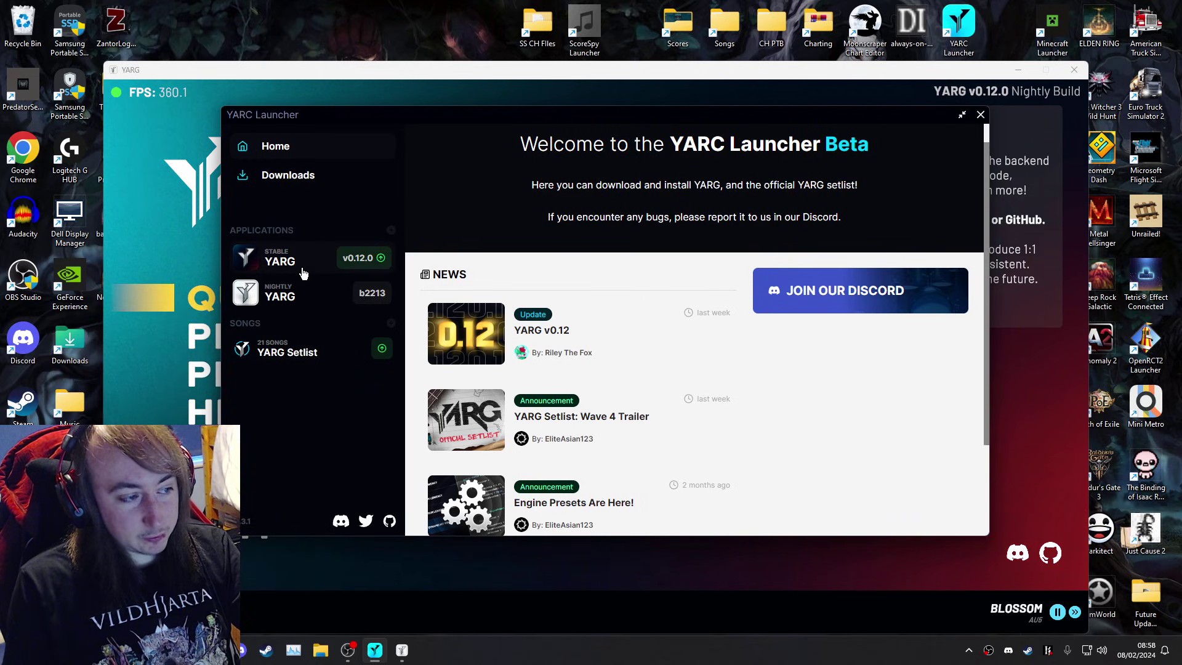
pyautogui.click(337, 355)
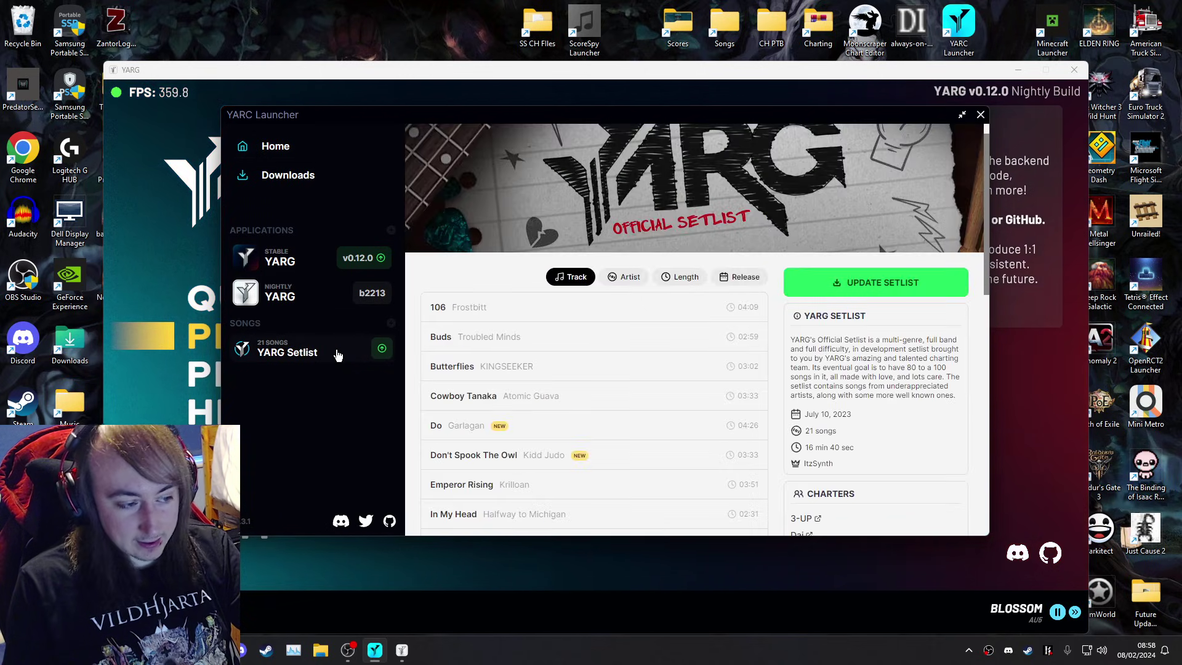
pyautogui.scroll(-2, 426, 363)
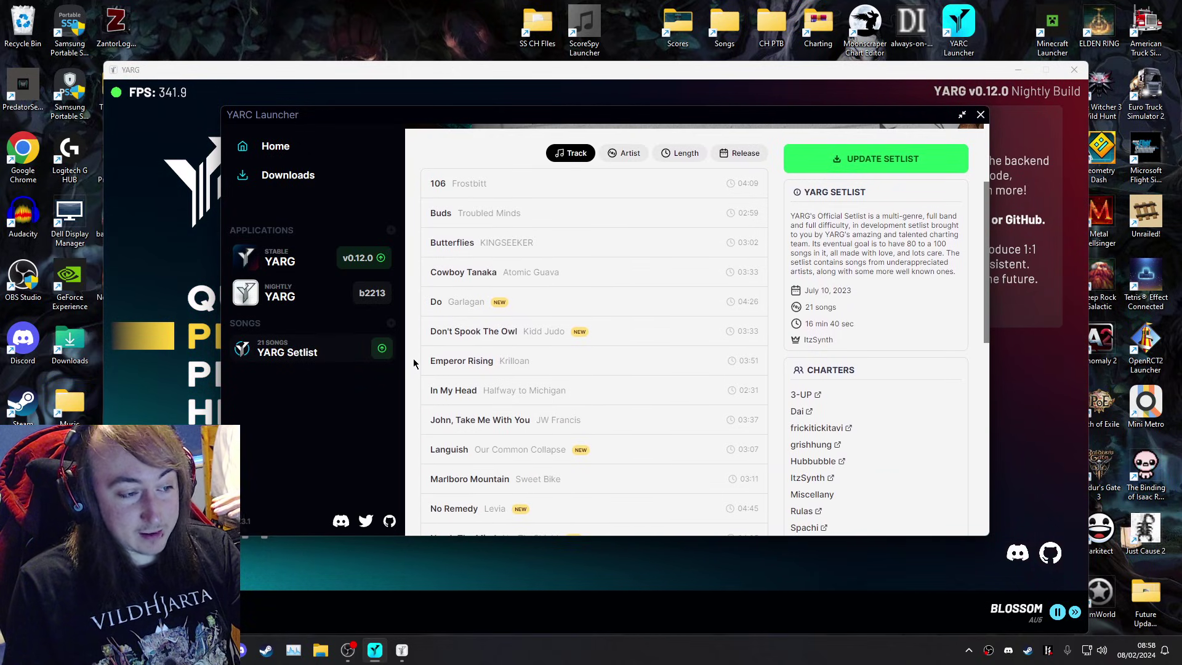
pyautogui.scroll(-6, 413, 363)
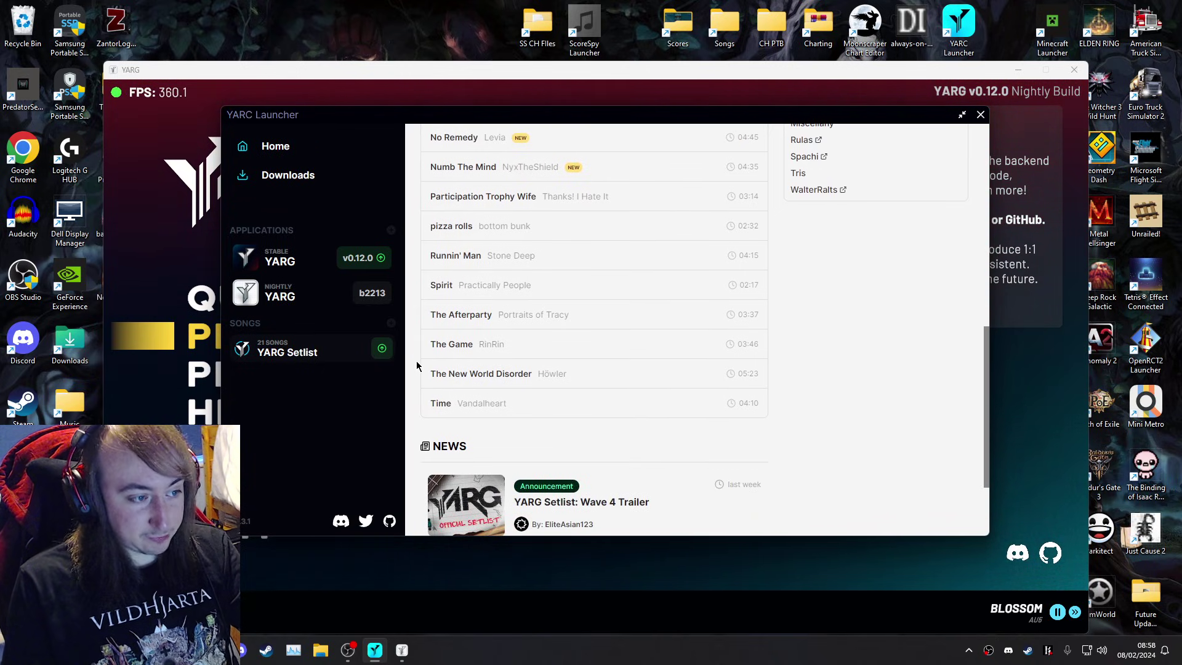
pyautogui.scroll(10, 416, 366)
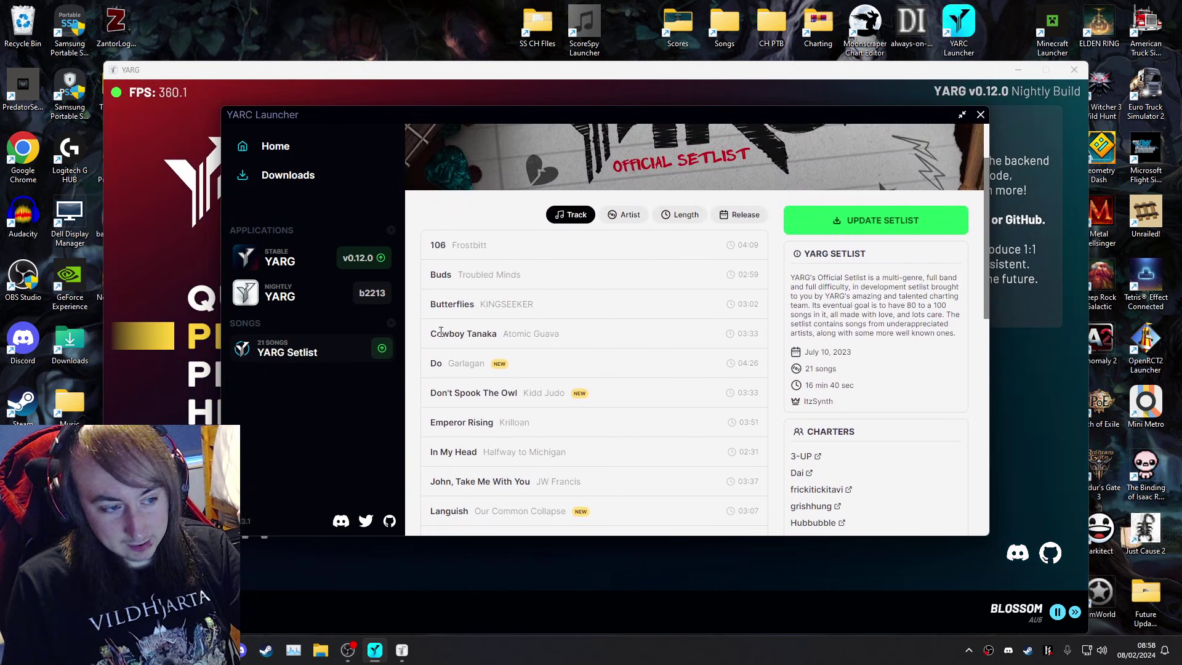
# Step: Examine the setlist's first track and its artist, along with the list of charters
pyautogui.moveTo(487, 245); pyautogui.dragTo(449, 248)
pyautogui.click(492, 246)
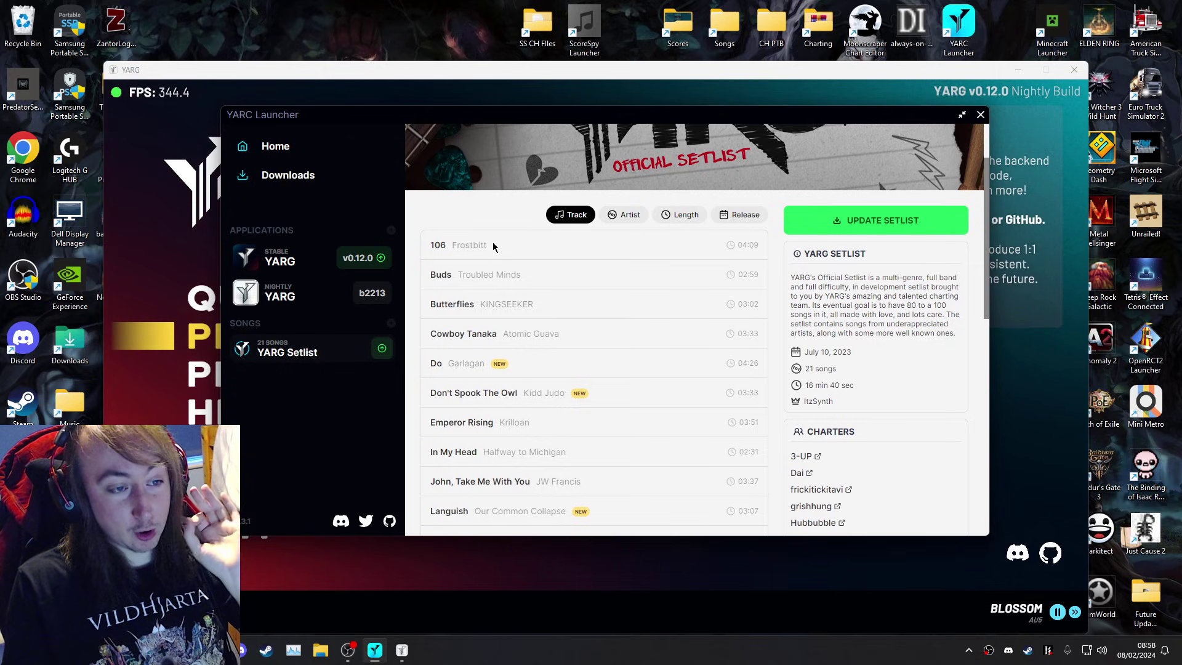
pyautogui.click(507, 250)
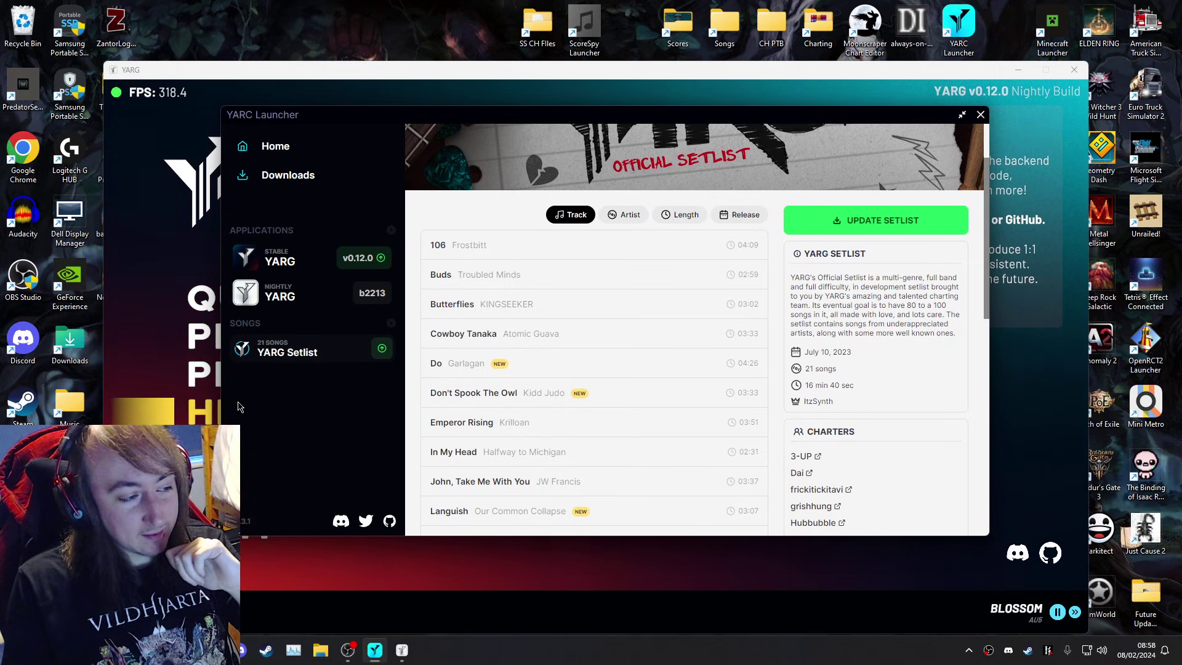
pyautogui.scroll(-3, 622, 356)
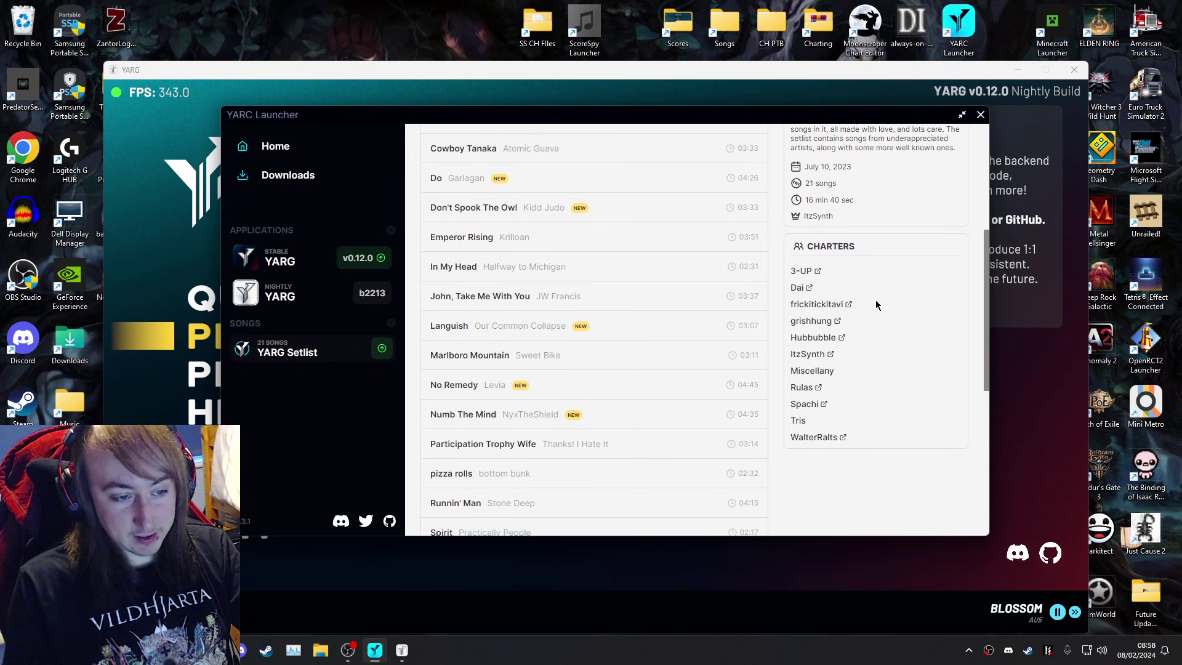
# Step: Compare the launcher pages of the stable and nightly YARG versions, returning to the stable one
pyautogui.scroll(5, 875, 302)
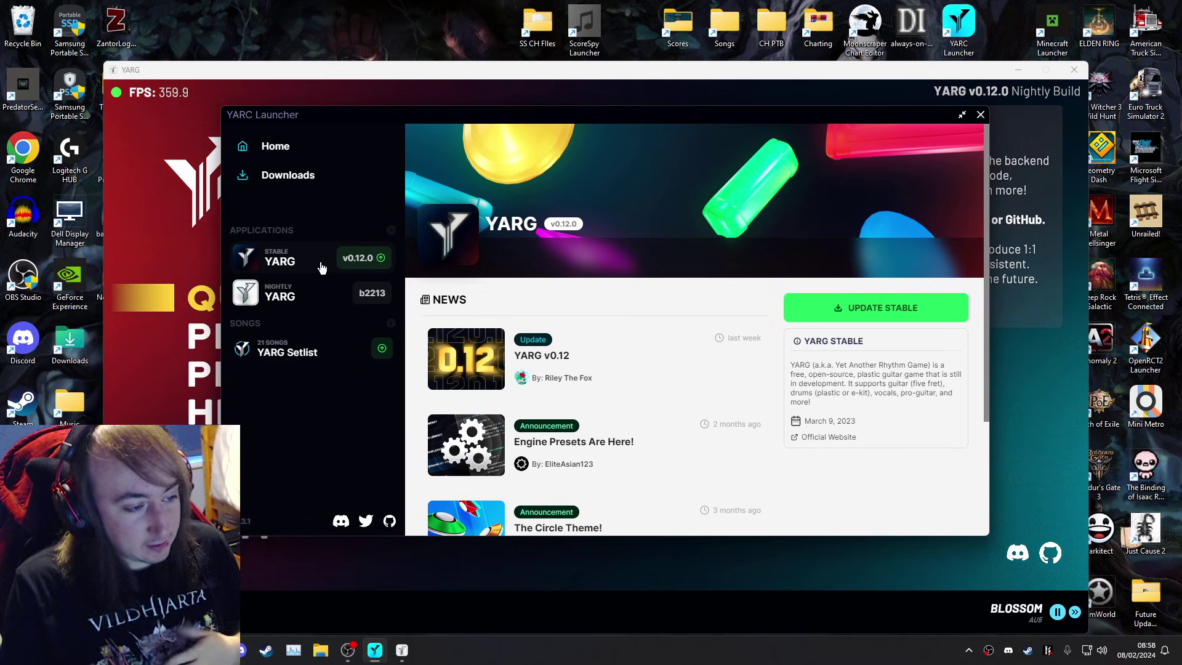
pyautogui.click(297, 299)
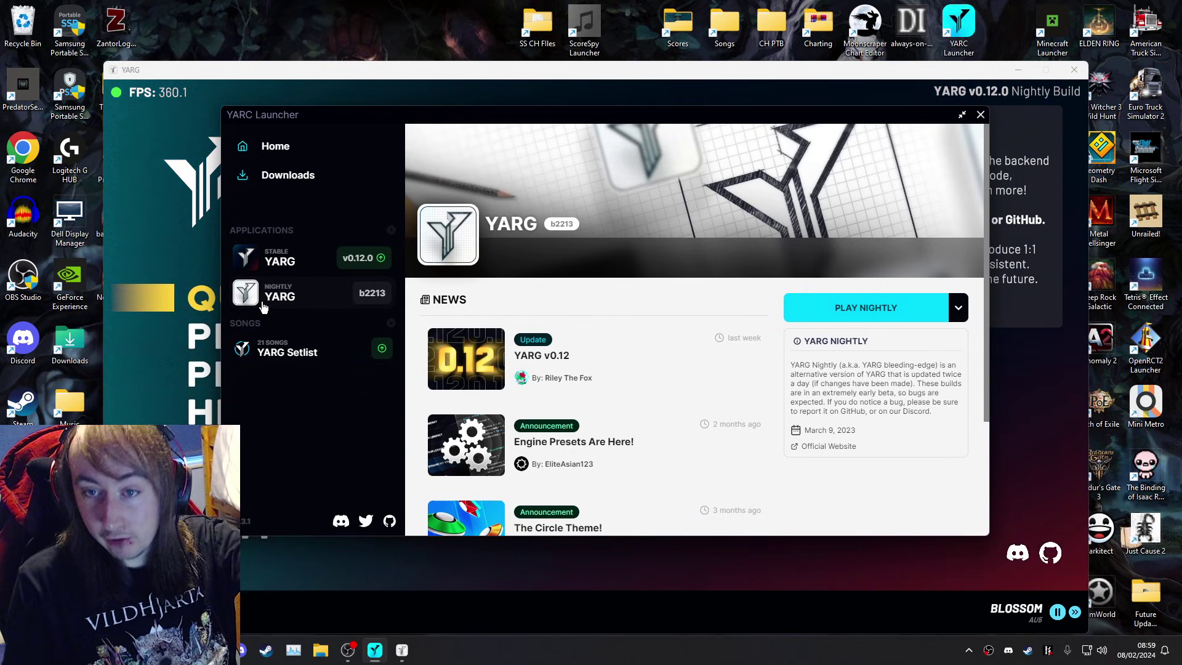
pyautogui.click(302, 263)
# Step: Examine the initial release date in the stable version's information box, highlighting it for emphasis
pyautogui.scroll(-1, 474, 286)
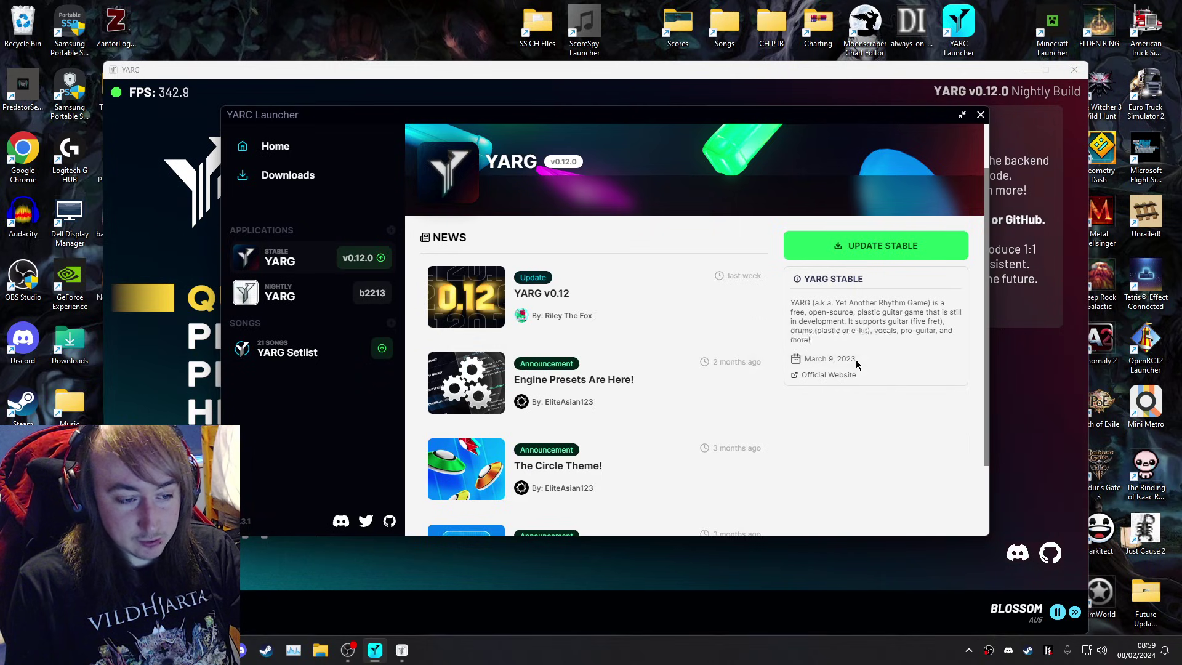
pyautogui.moveTo(855, 360); pyautogui.dragTo(807, 359)
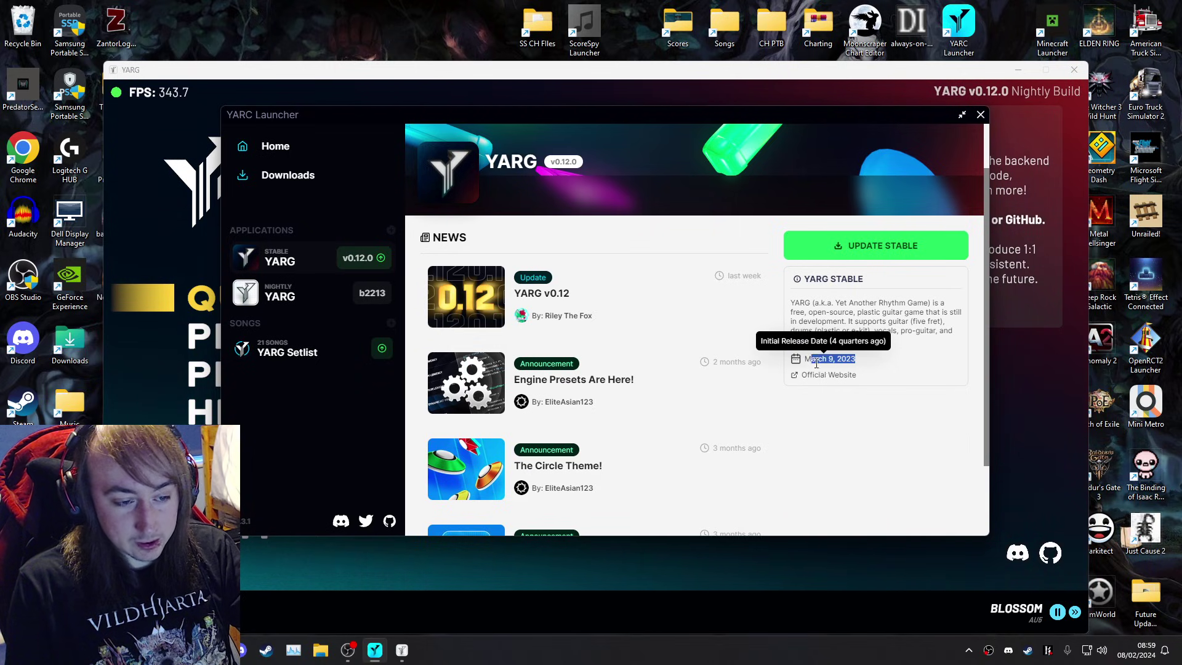
pyautogui.click(867, 412)
pyautogui.moveTo(856, 359); pyautogui.dragTo(811, 358)
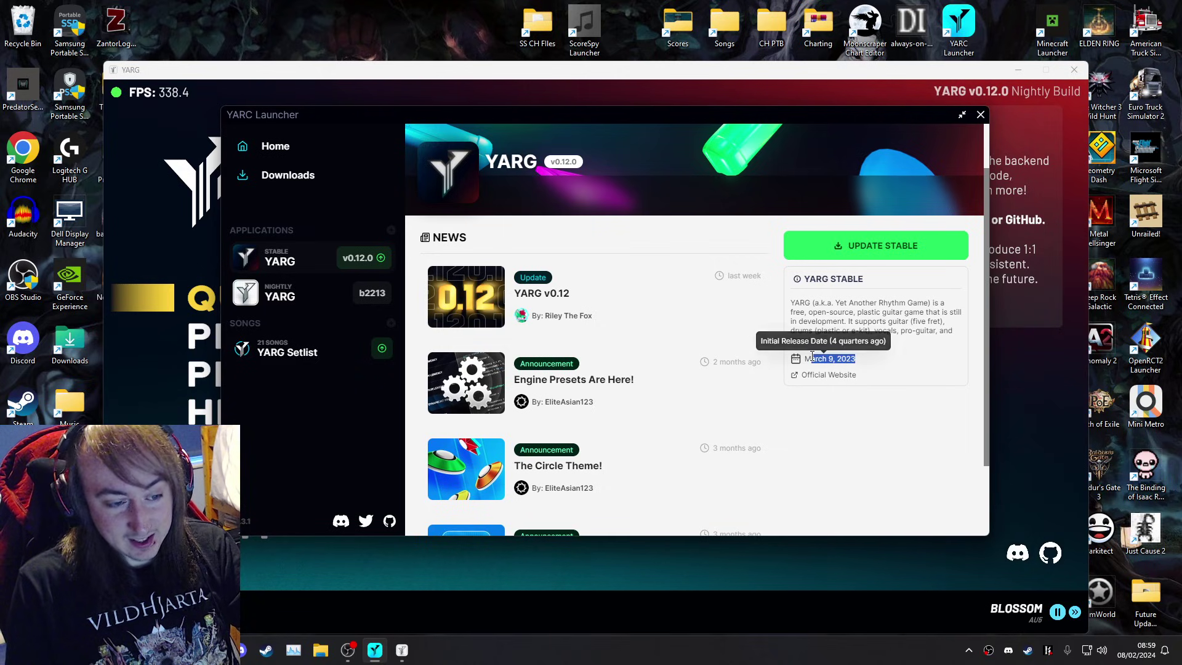
pyautogui.click(881, 395)
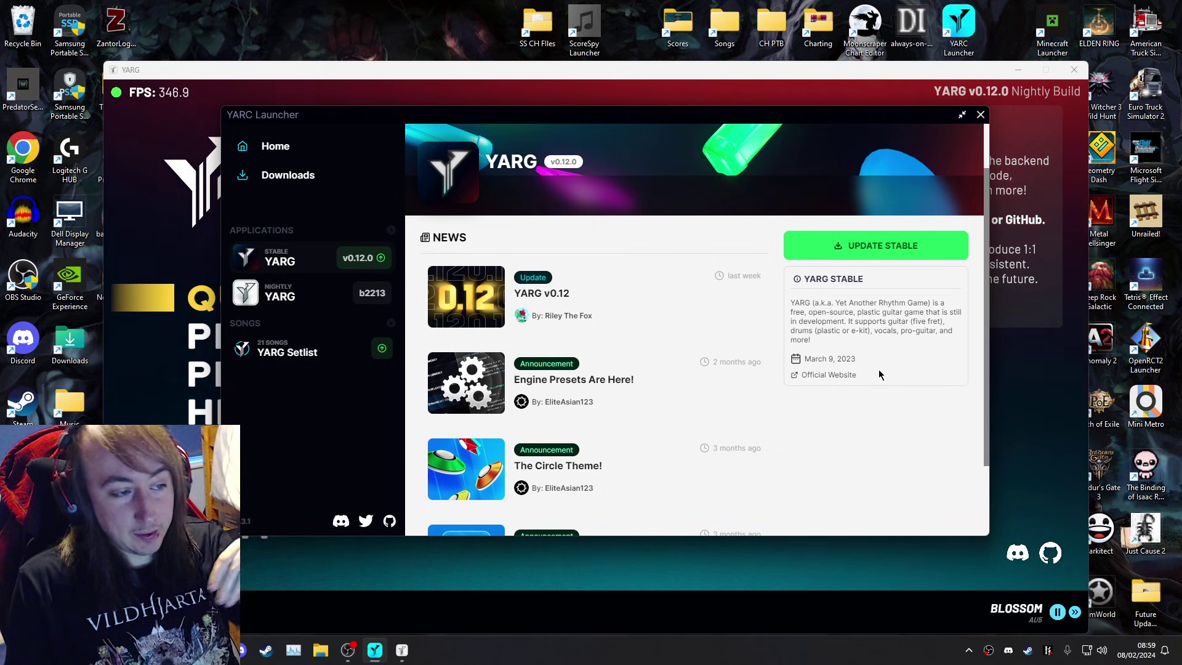
# Step: Look through the news posts on the stable YARG page, from the v0.12 update to the oldest announcement listed
pyautogui.scroll(-2, 879, 373)
pyautogui.scroll(3, 879, 372)
pyautogui.scroll(-2, 625, 320)
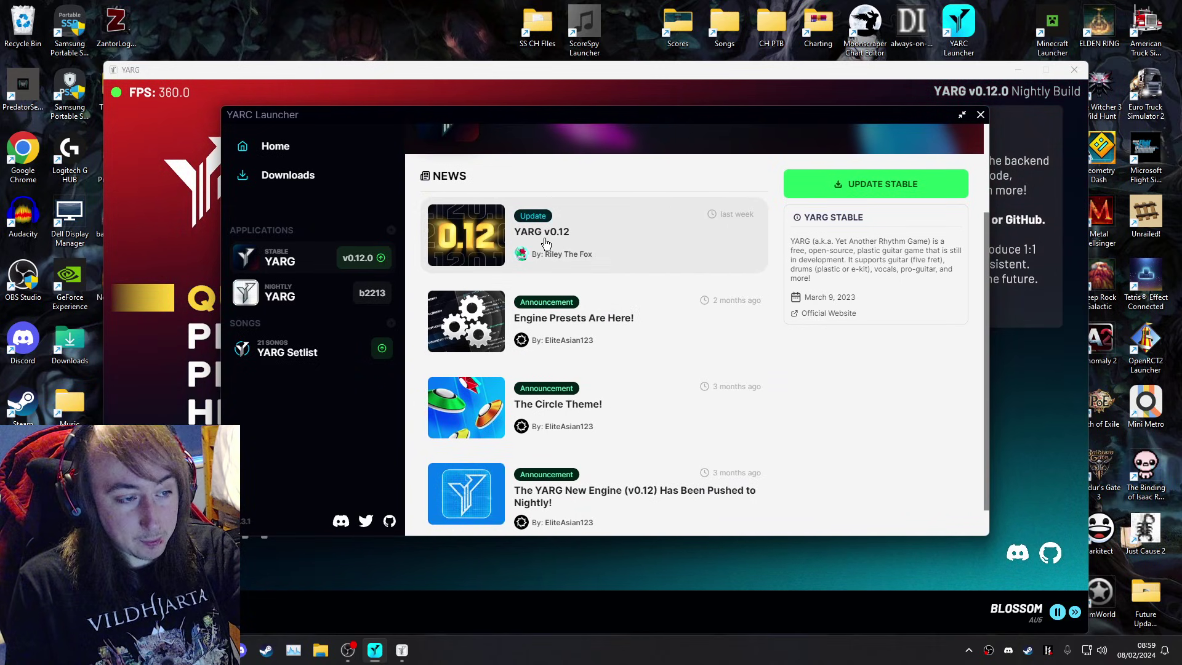
pyautogui.scroll(-1, 750, 234)
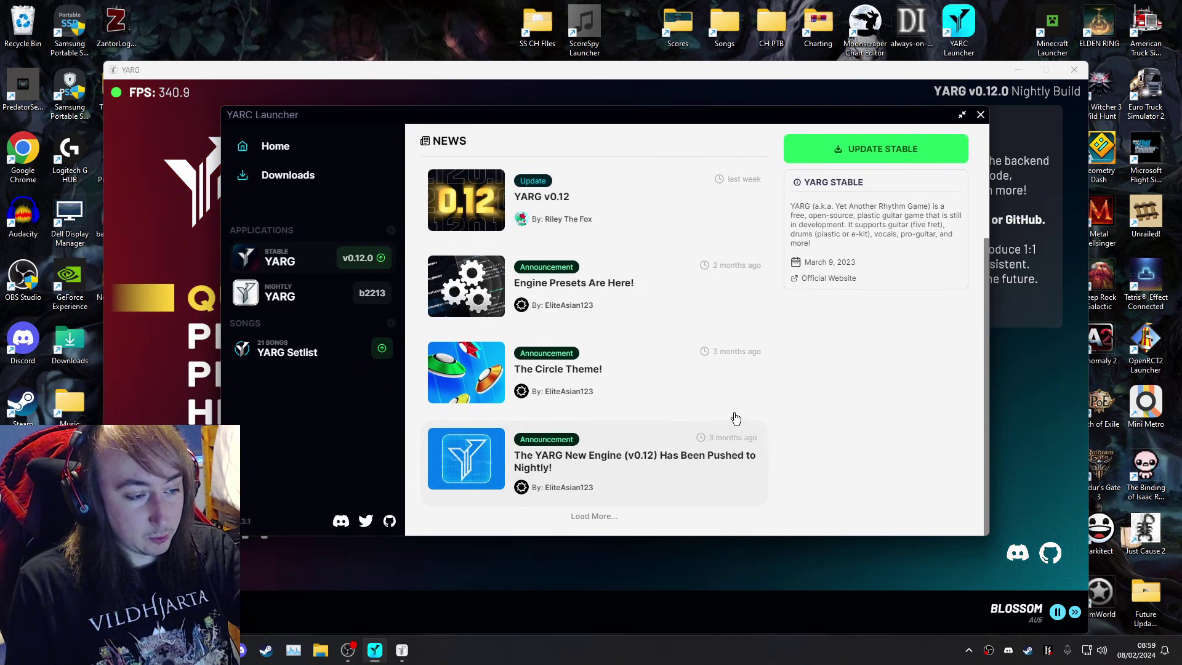
pyautogui.scroll(5, 801, 423)
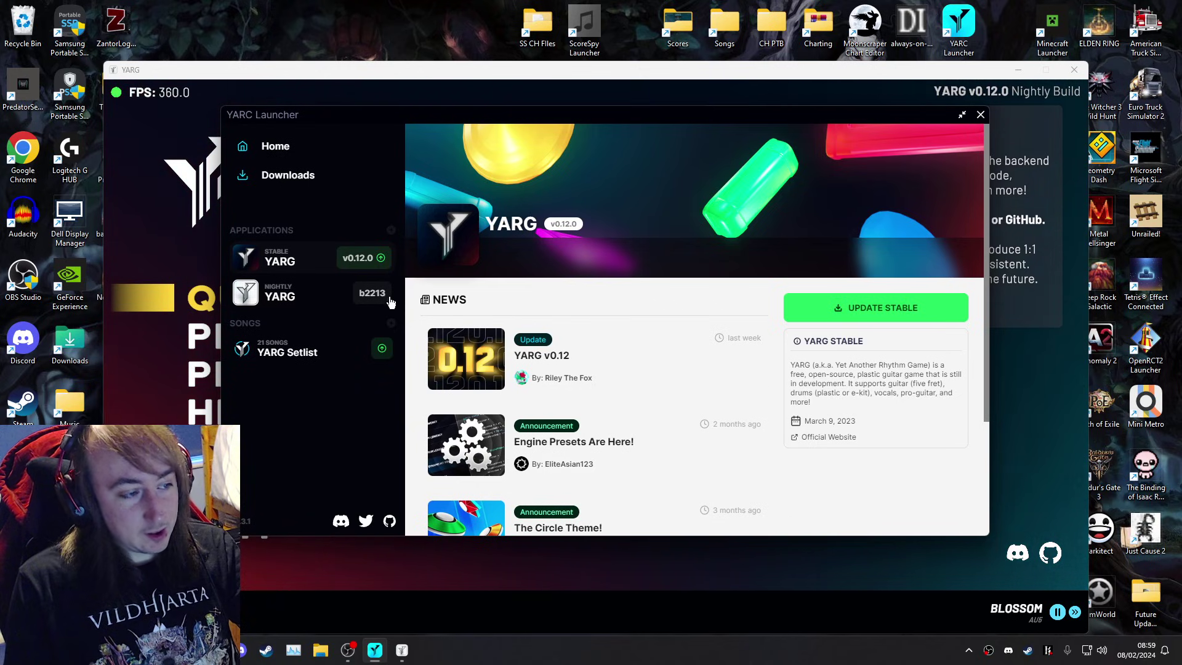
# Step: Alternate between the nightly and stable YARG pages to compare them, ending on the nightly page
pyautogui.click(278, 294)
pyautogui.click(299, 259)
pyautogui.click(295, 286)
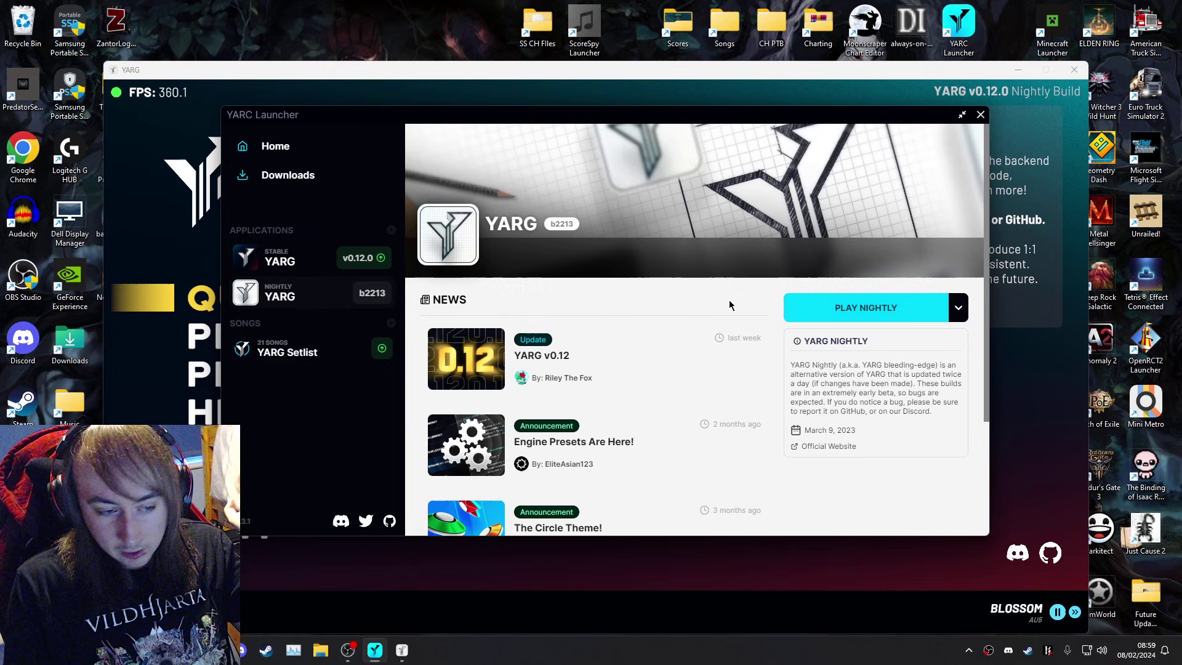
pyautogui.click(246, 257)
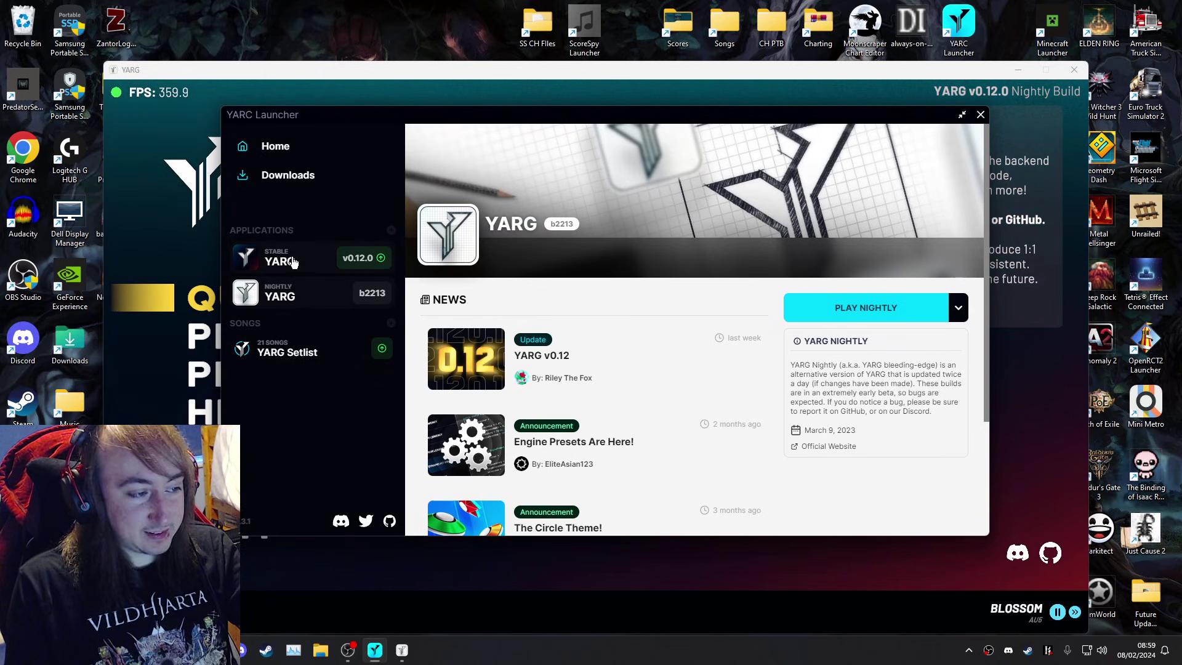
pyautogui.click(245, 290)
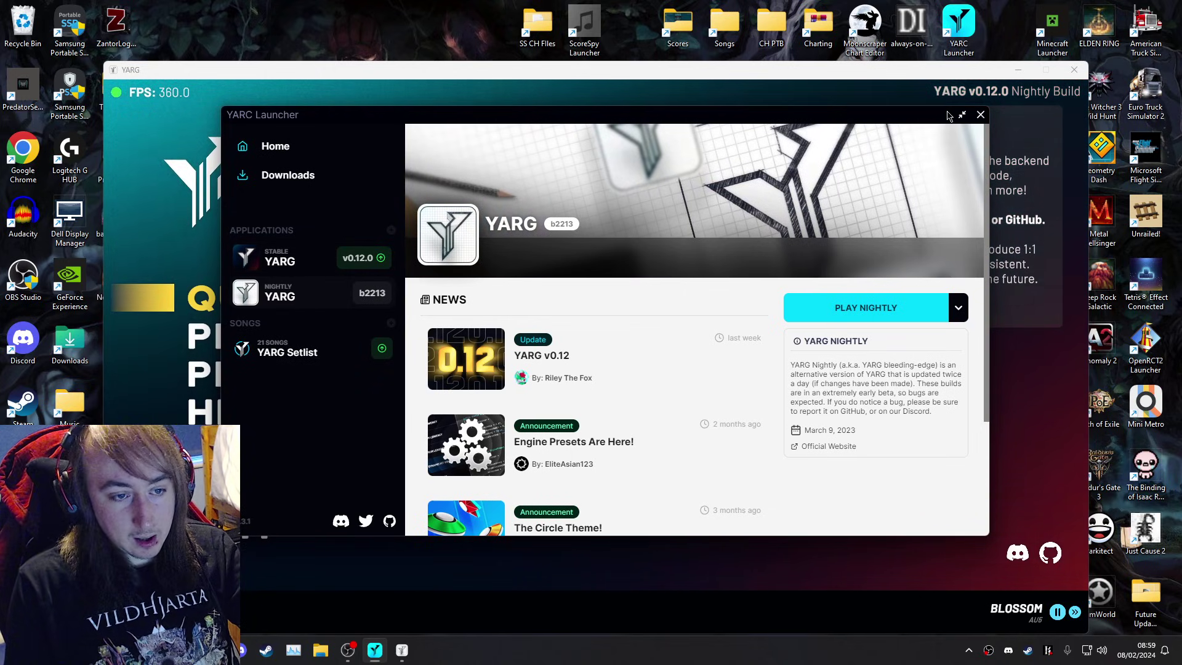
# Step: Minimize the YARC Launcher and switch to the running YARG game's main menu
pyautogui.moveTo(910, 216); pyautogui.dragTo(876, 208)
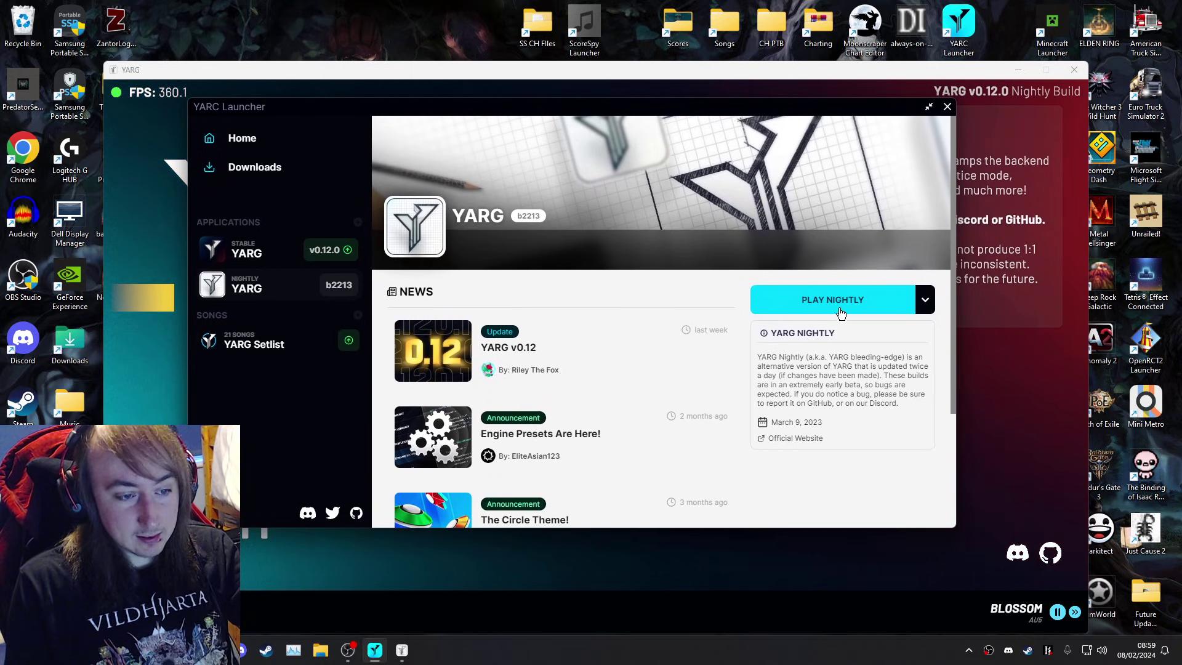
pyautogui.click(929, 107)
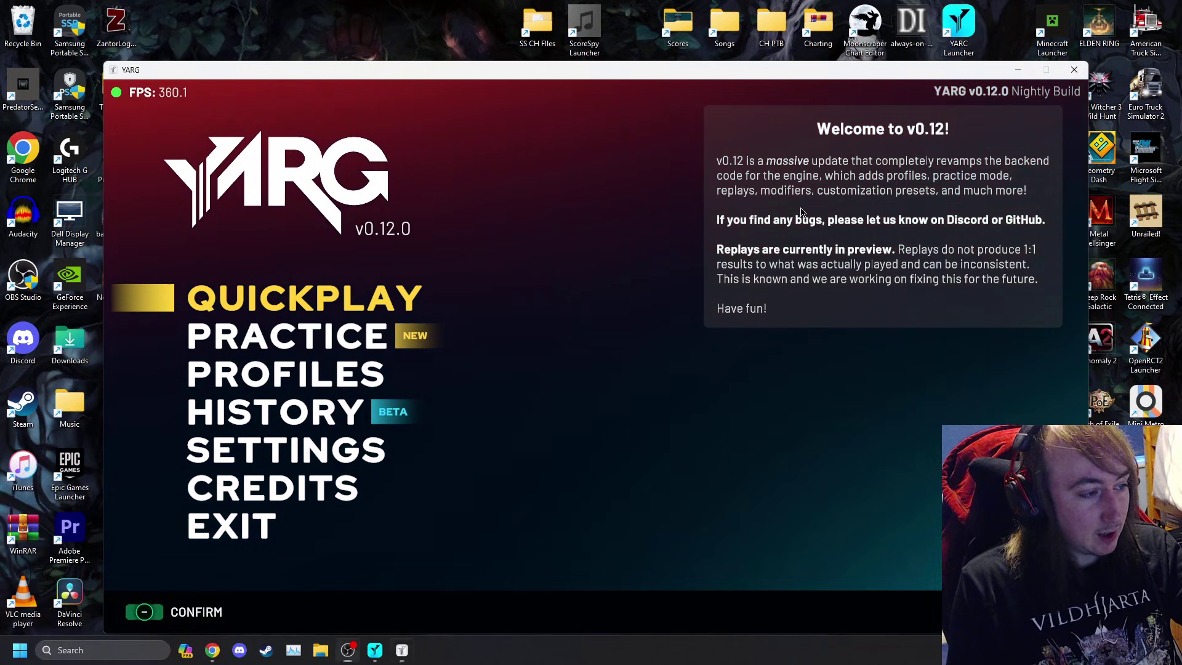
pyautogui.click(419, 215)
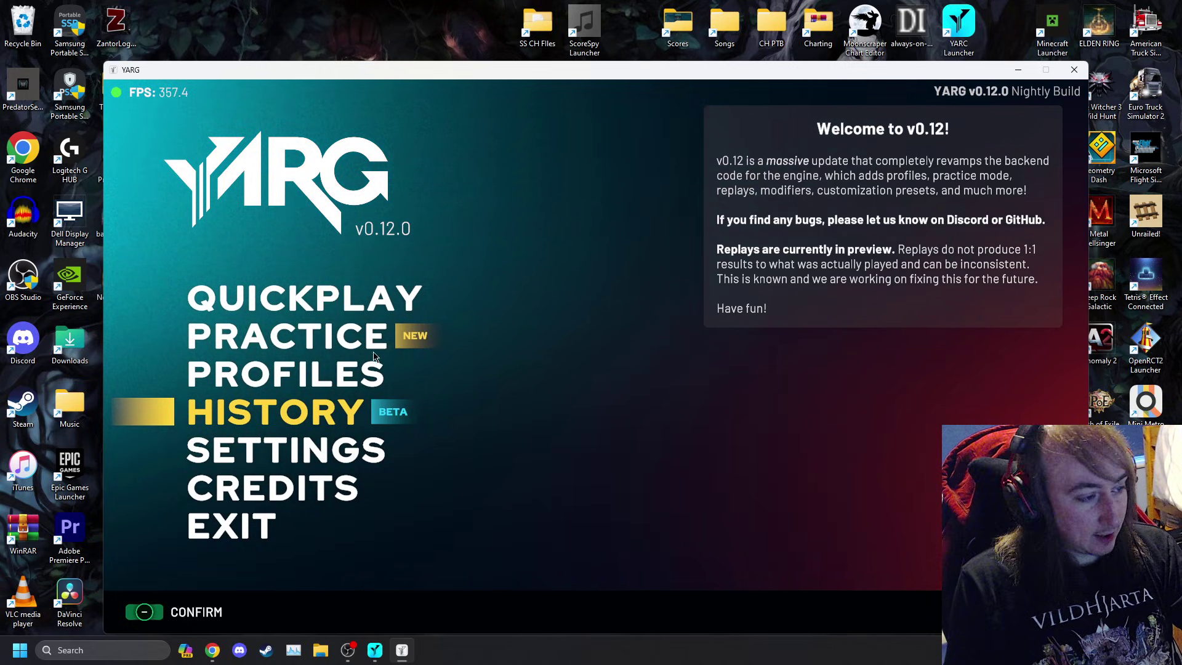
# Step: Open the calibrator from YARG's general settings, view the audio calibration instructions, and leave without calibrating
pyautogui.click(285, 454)
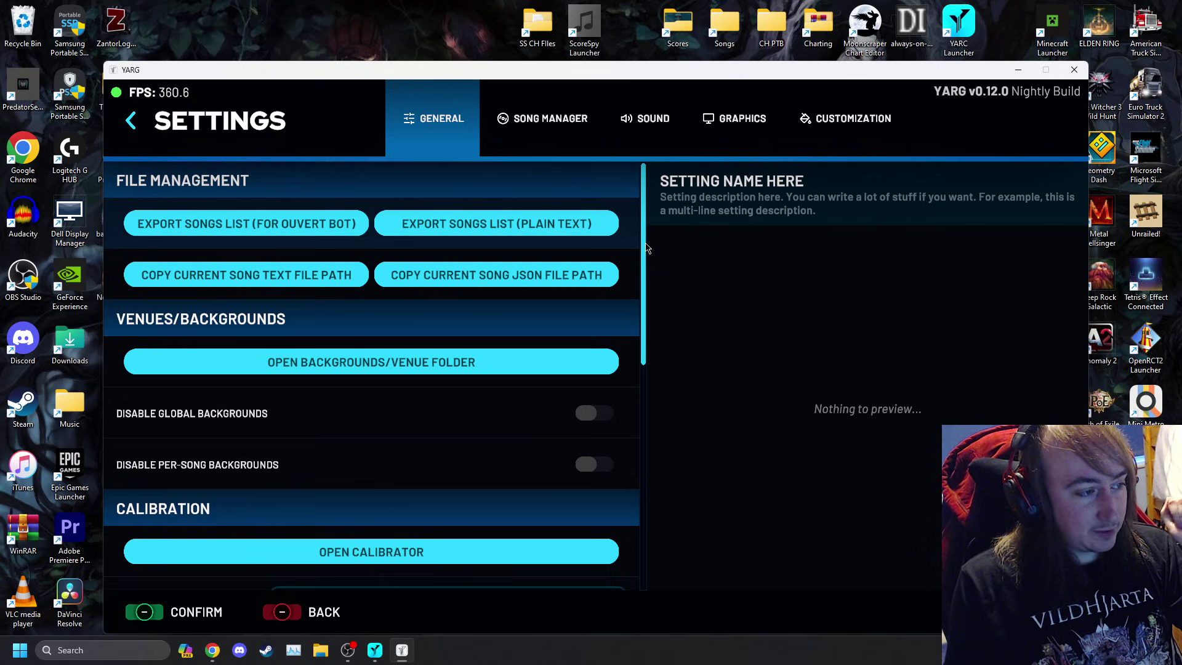
pyautogui.moveTo(646, 247); pyautogui.dragTo(680, 339)
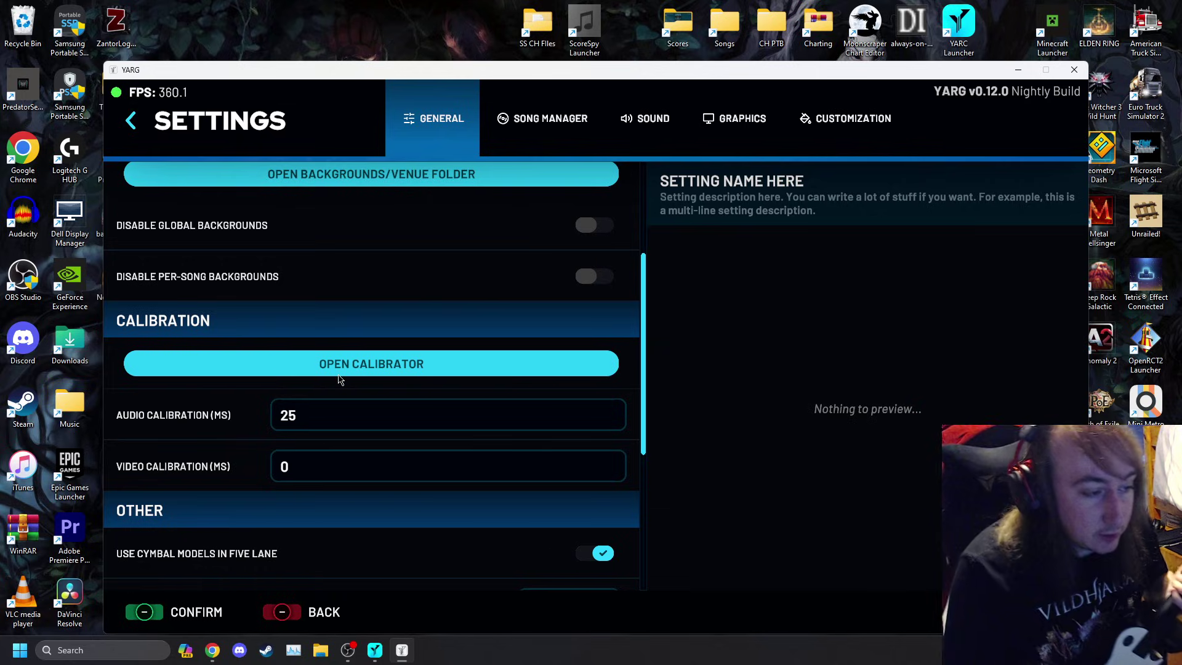
pyautogui.click(382, 372)
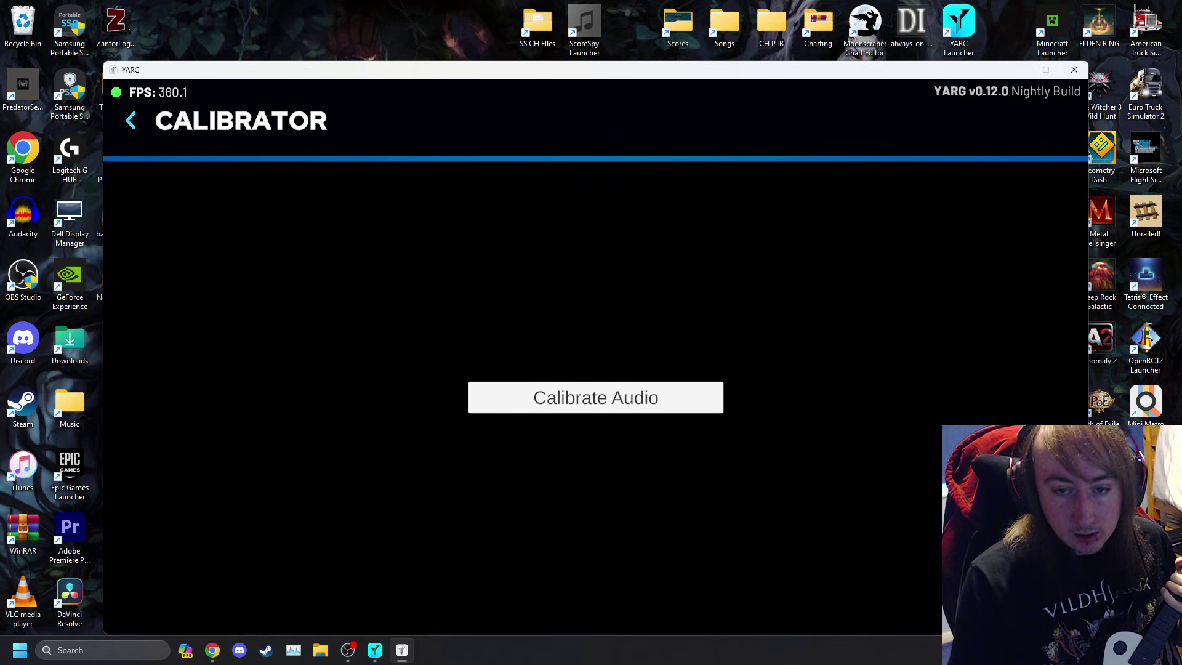
pyautogui.click(706, 393)
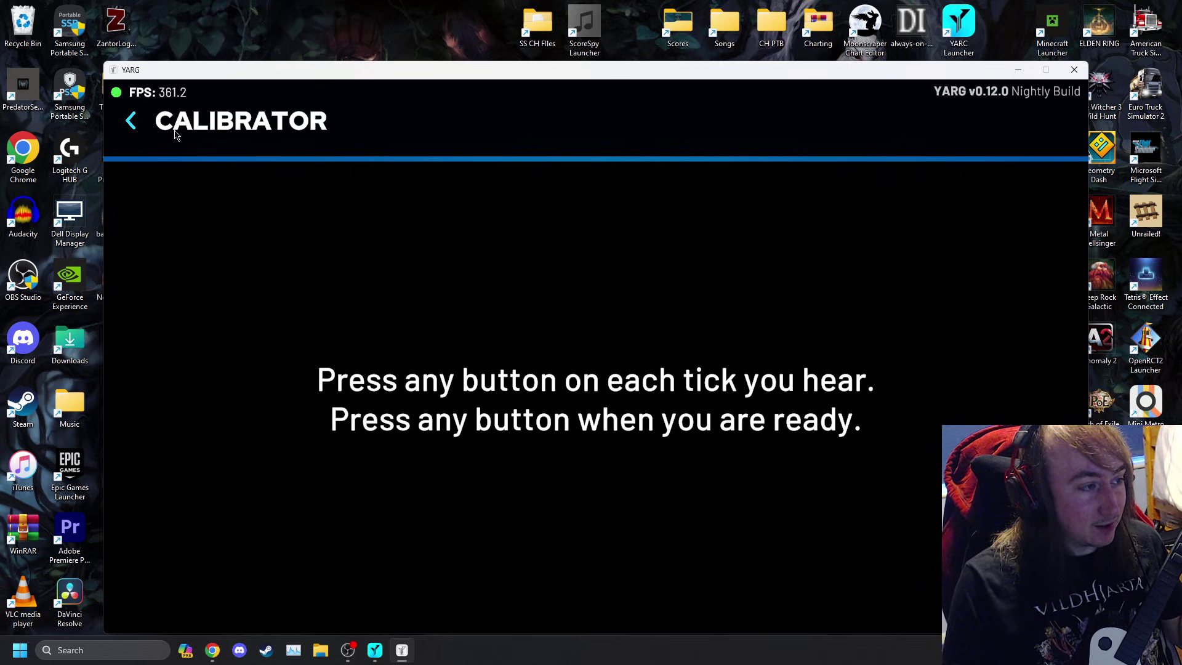
pyautogui.click(127, 121)
pyautogui.click(126, 123)
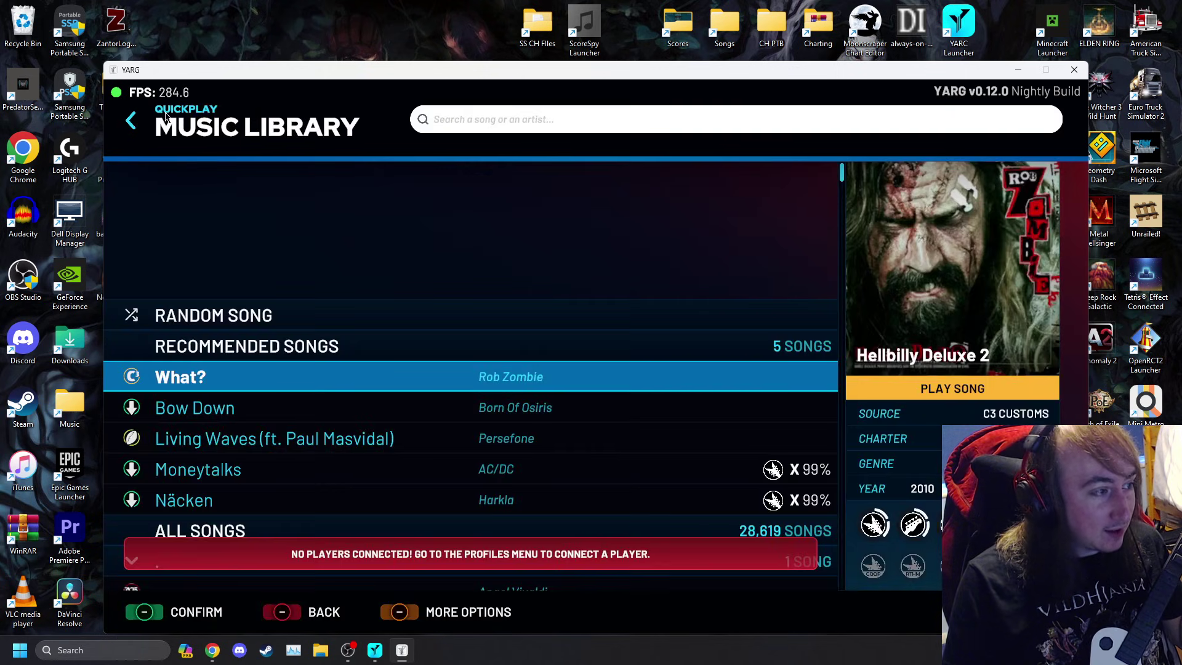
# Step: Leave the music library, open the player profiles, and connect the existing profile
pyautogui.click(131, 121)
pyautogui.click(246, 372)
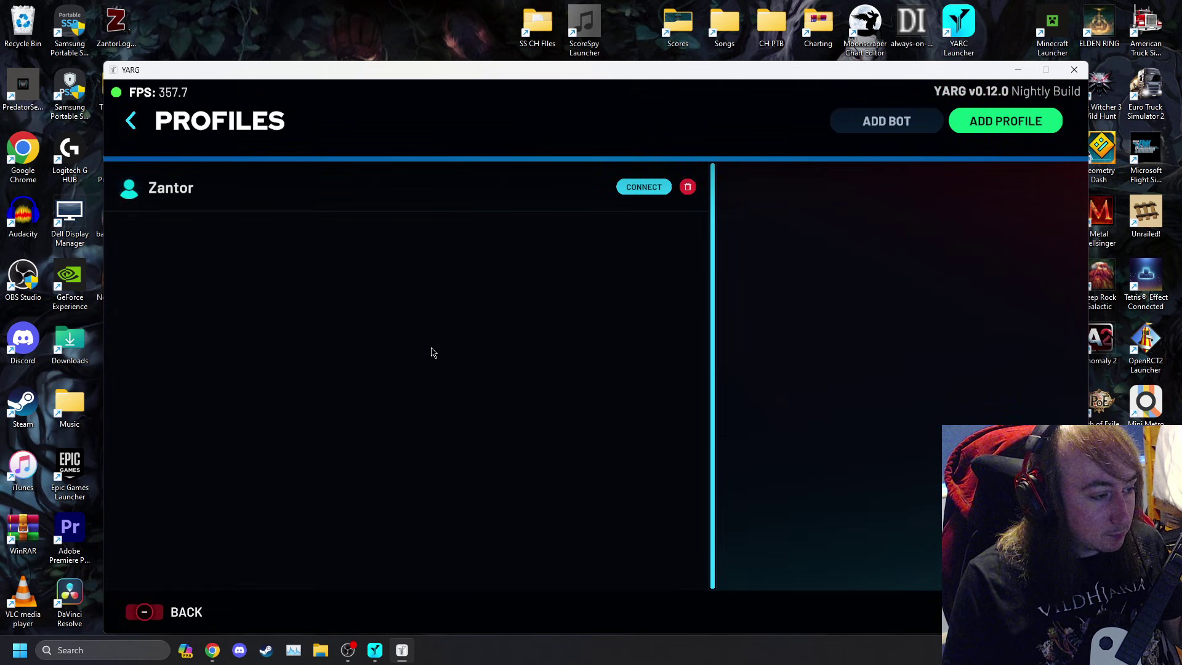
pyautogui.click(643, 187)
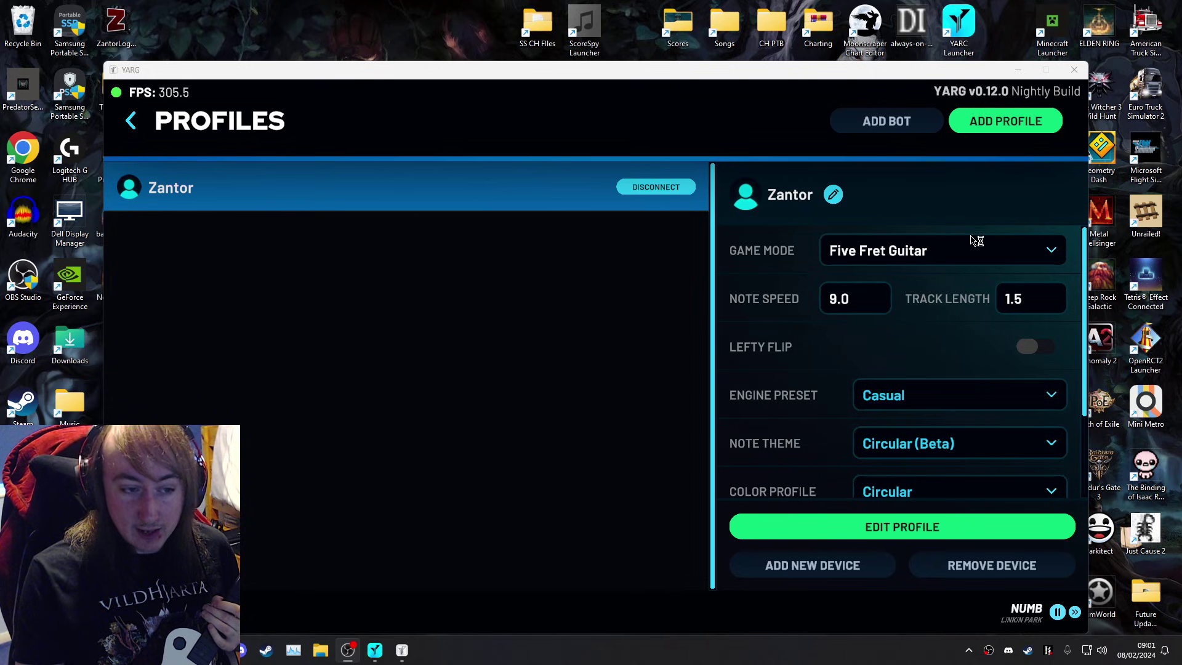
# Step: Review the profile's game mode and engine preset options, keeping Five Fret Guitar and Casual
pyautogui.click(1036, 250)
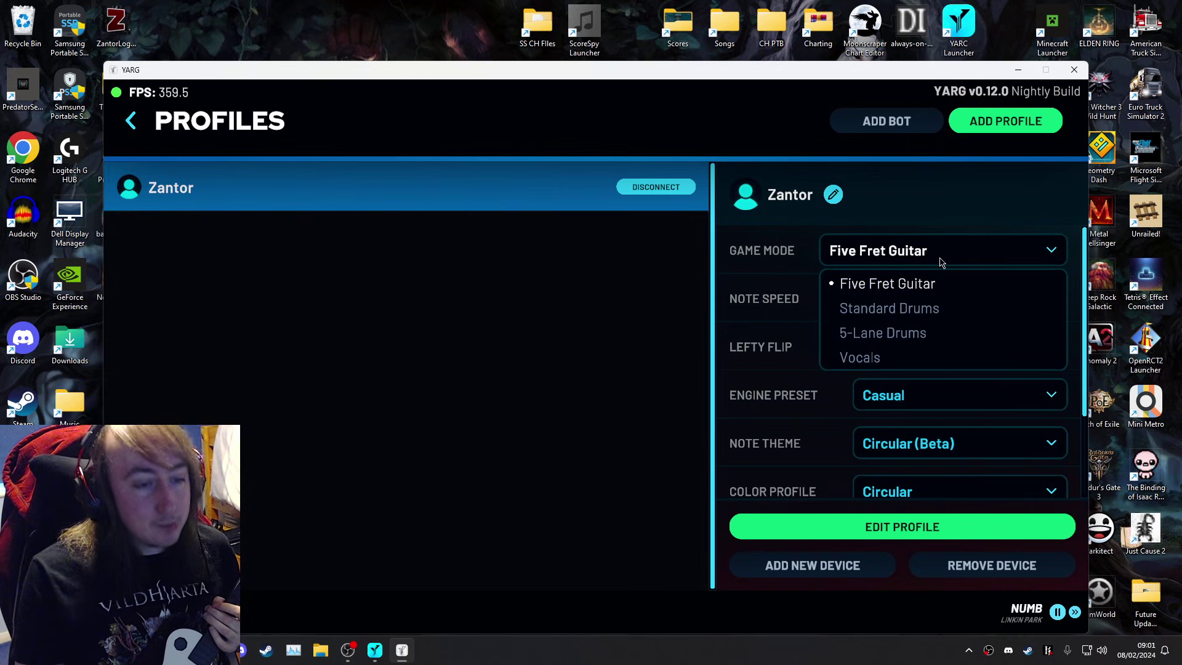
pyautogui.click(915, 249)
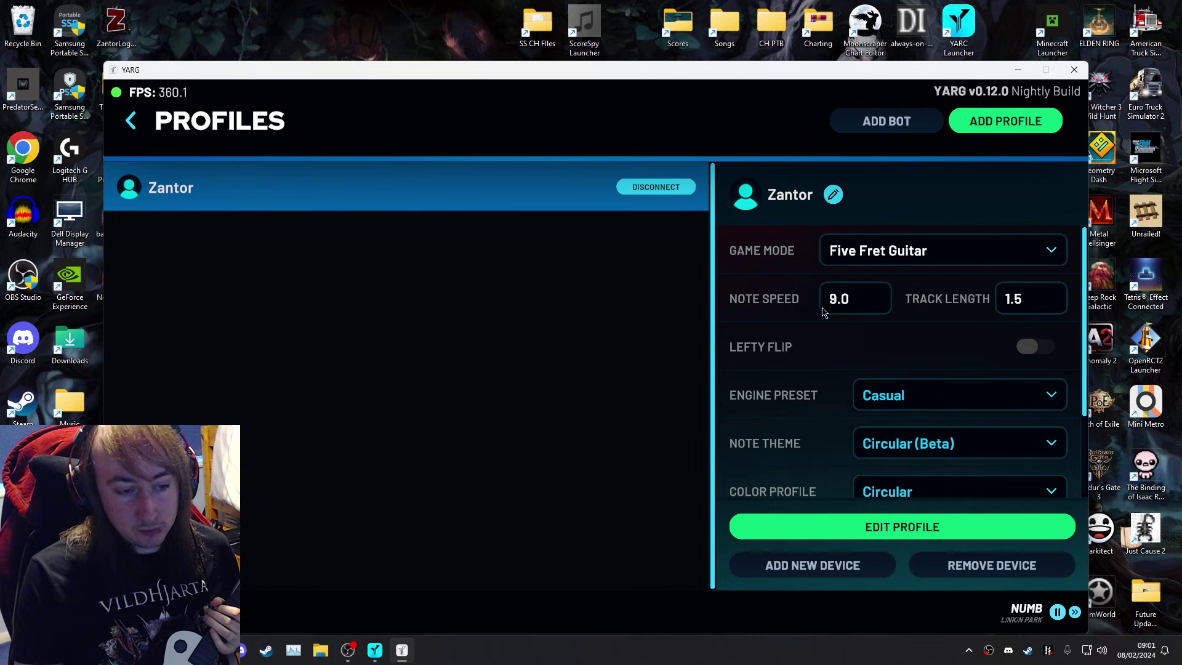
pyautogui.scroll(-3, 765, 317)
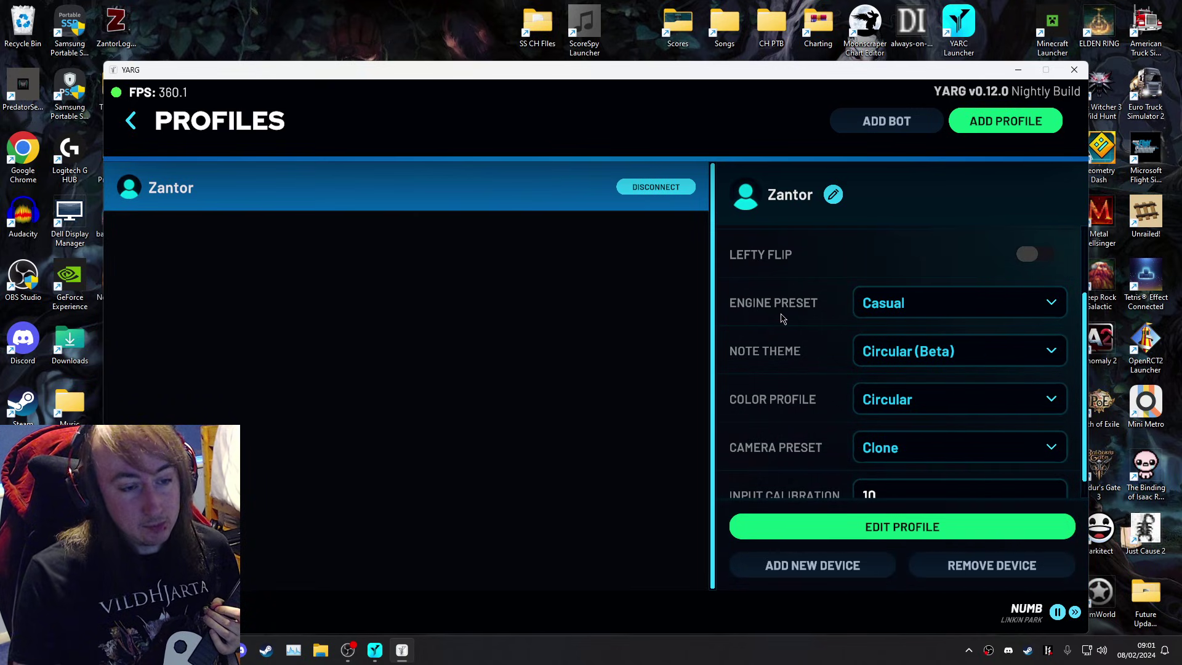
pyautogui.click(965, 310)
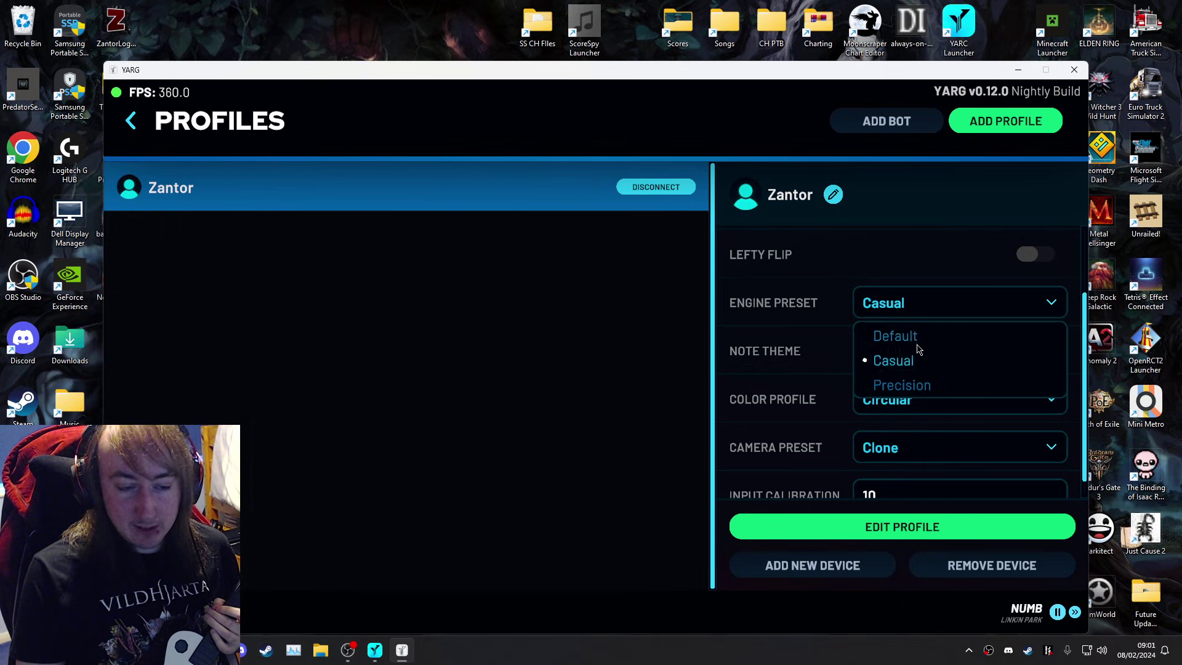
pyautogui.click(886, 371)
pyautogui.scroll(-1, 810, 344)
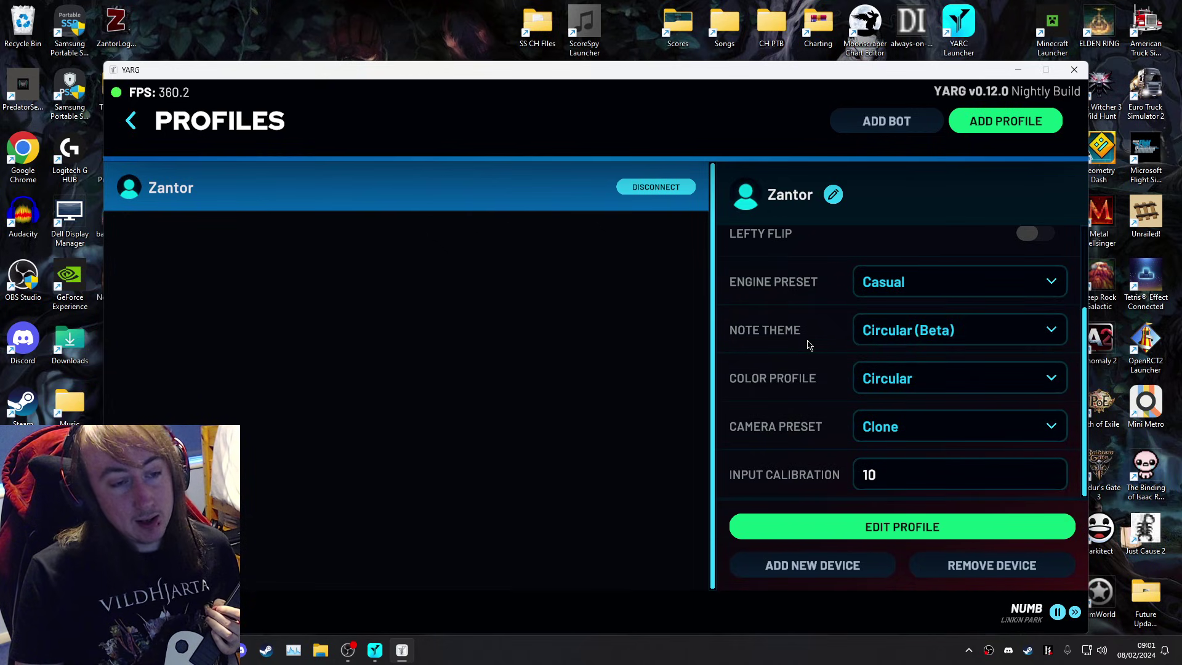
# Step: Compare the Default, Casual and Precision engine presets once more and reselect Casual
pyautogui.scroll(3, 808, 344)
pyautogui.scroll(-2, 808, 337)
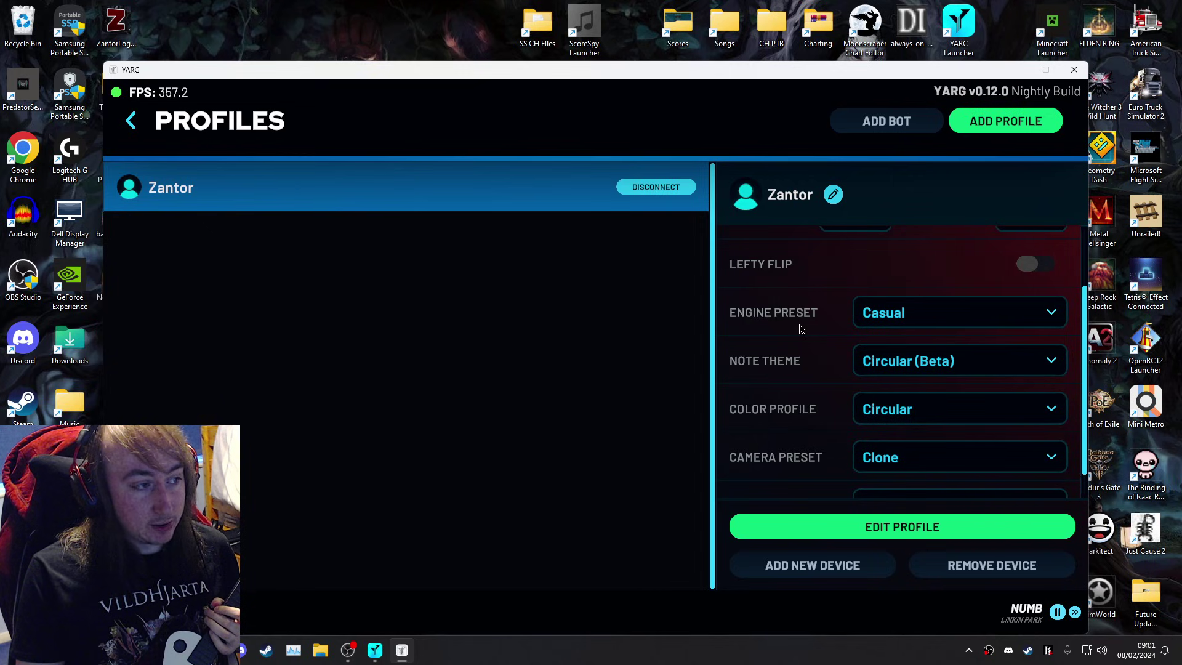
pyautogui.click(883, 312)
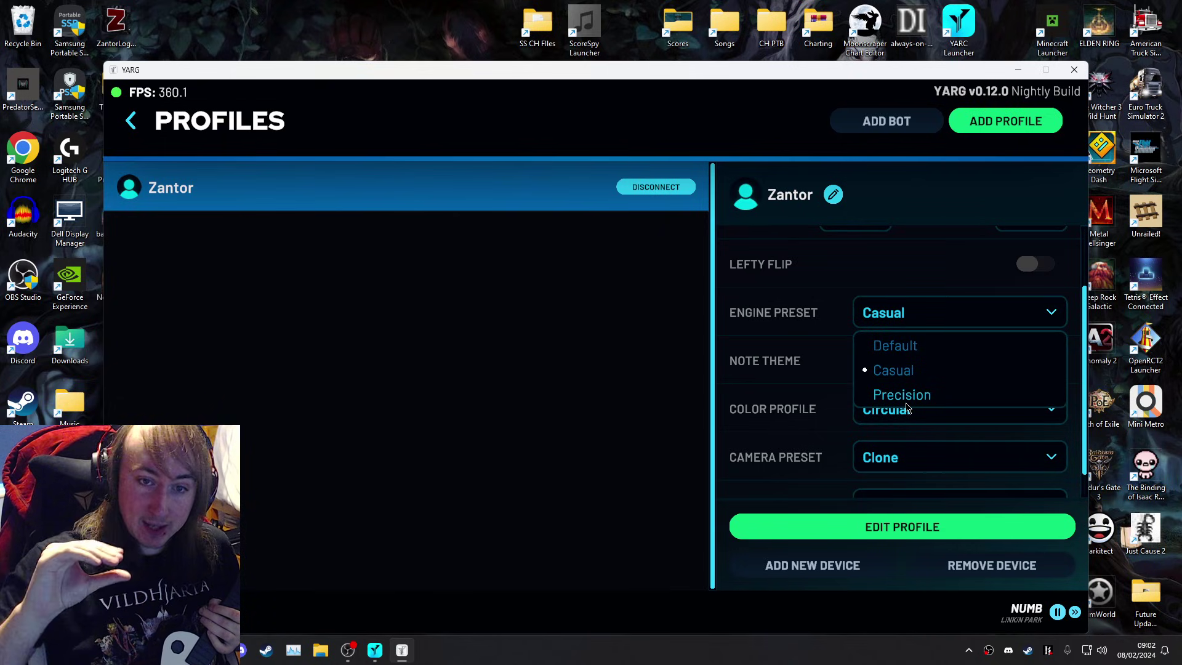
pyautogui.click(894, 371)
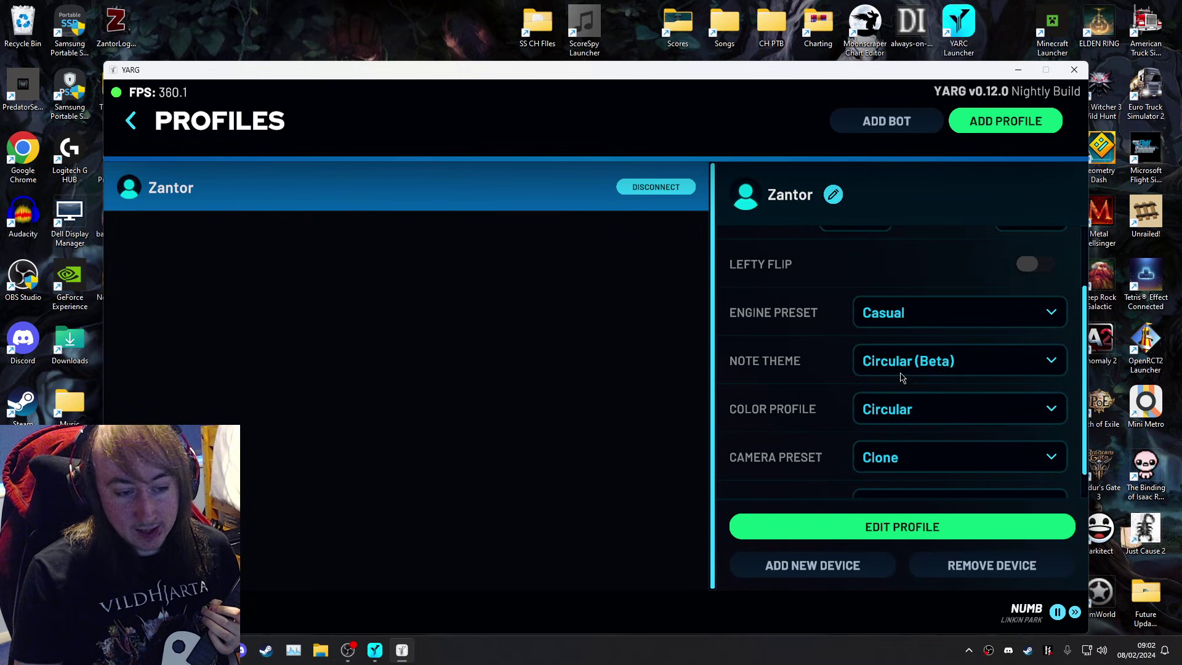
# Step: Review the profile's note theme options and keep Circular (Beta)
pyautogui.scroll(-1, 749, 360)
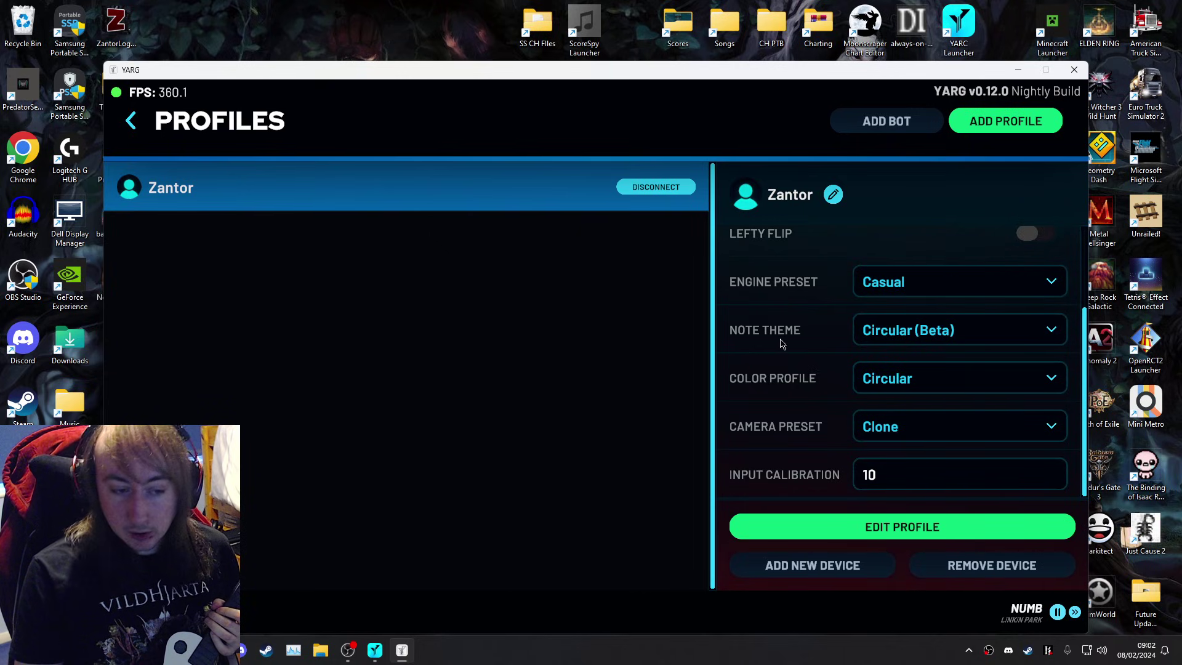
pyautogui.click(920, 335)
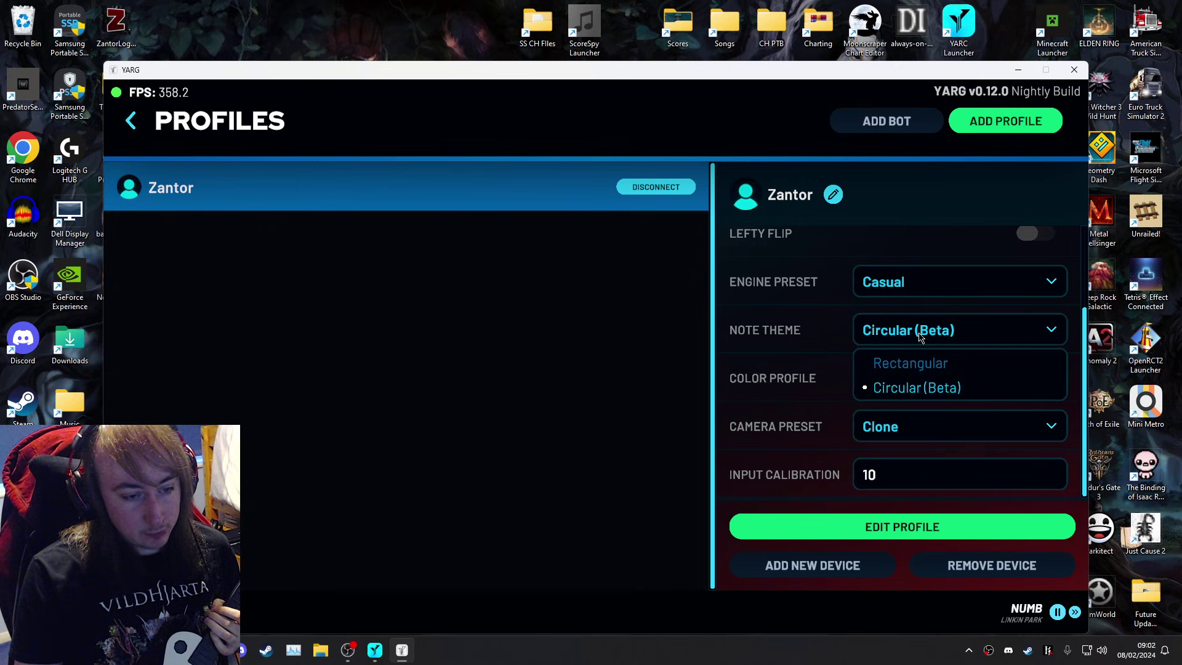
pyautogui.click(929, 393)
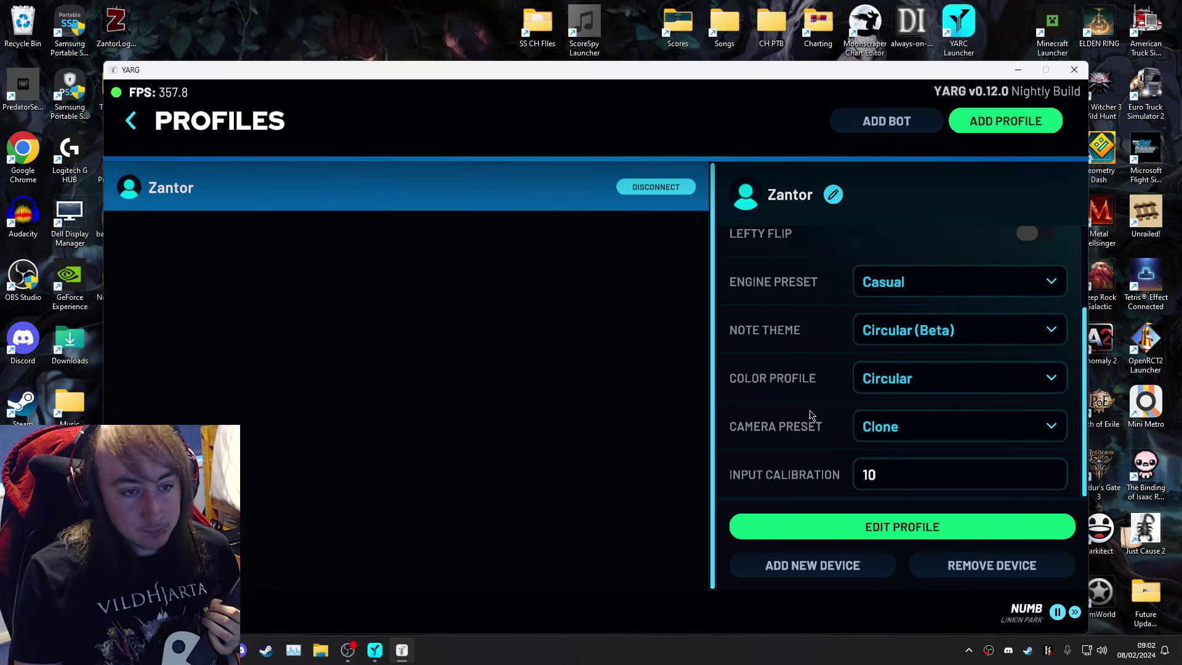
# Step: Leave the profiles screen and open the Customization settings for presets
pyautogui.click(134, 124)
pyautogui.click(311, 452)
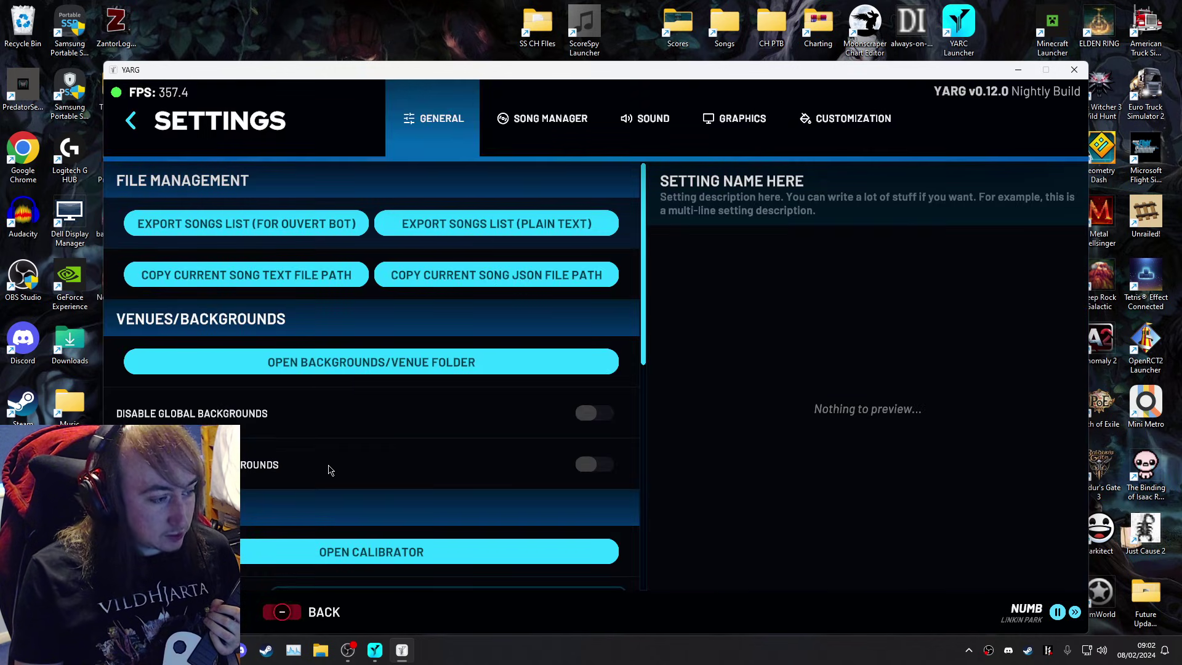
pyautogui.click(819, 126)
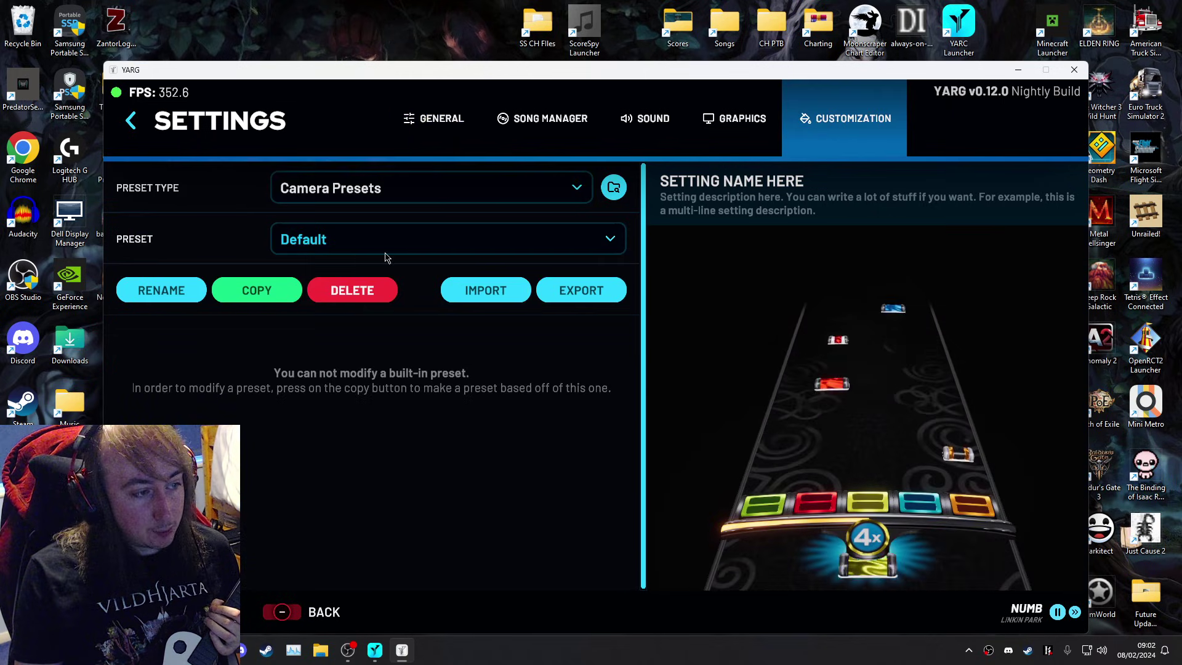
# Step: Look through the built-in camera presets and preview Circular and High FOV on the highway
pyautogui.click(373, 237)
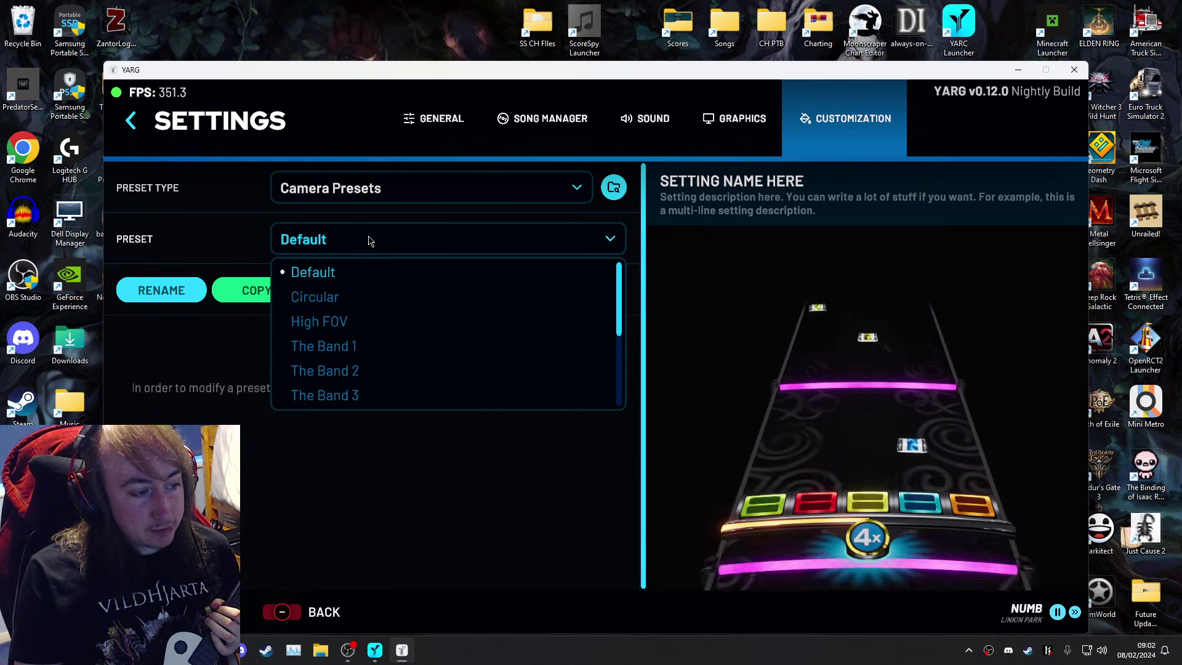
pyautogui.scroll(-5, 399, 357)
pyautogui.scroll(5, 404, 385)
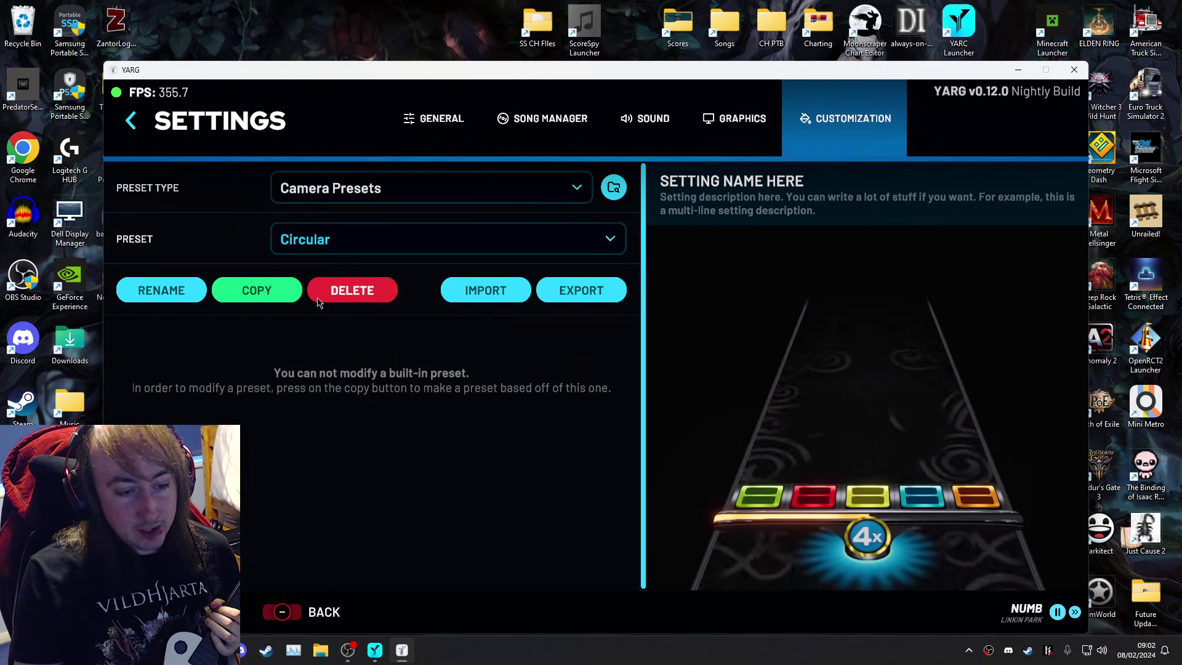
pyautogui.click(317, 300)
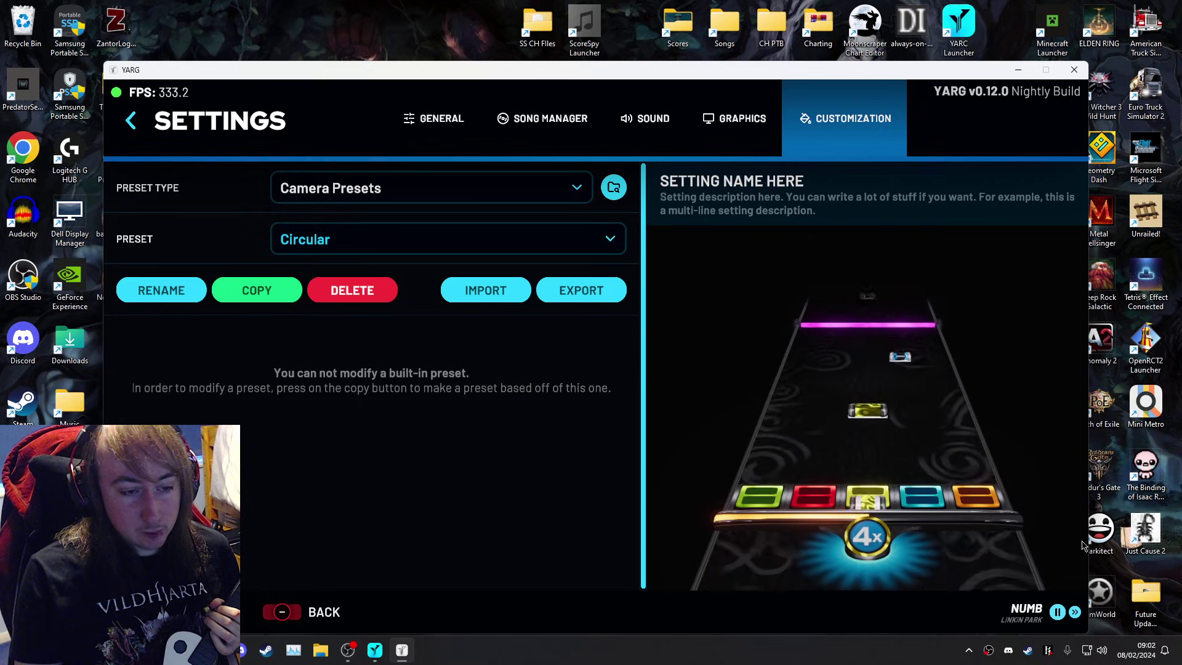
pyautogui.click(376, 247)
pyautogui.click(338, 325)
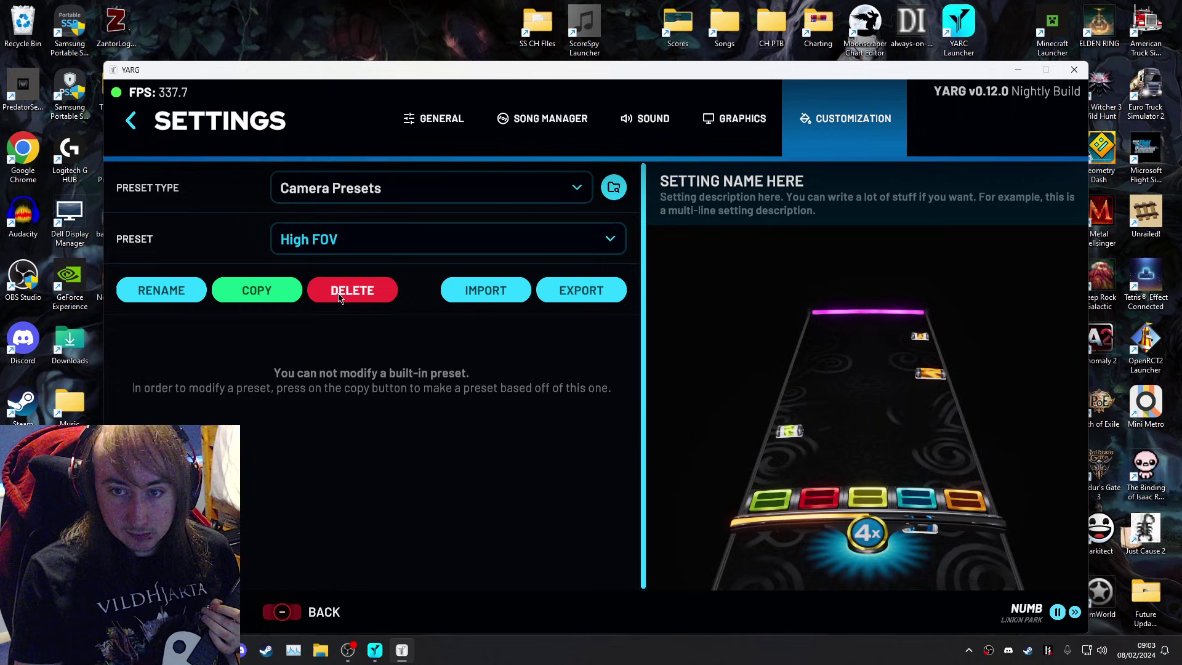
# Step: Preview the camera presets The Band 1, The Band 2, The Band 3 and The Band 4 one after another
pyautogui.click(335, 242)
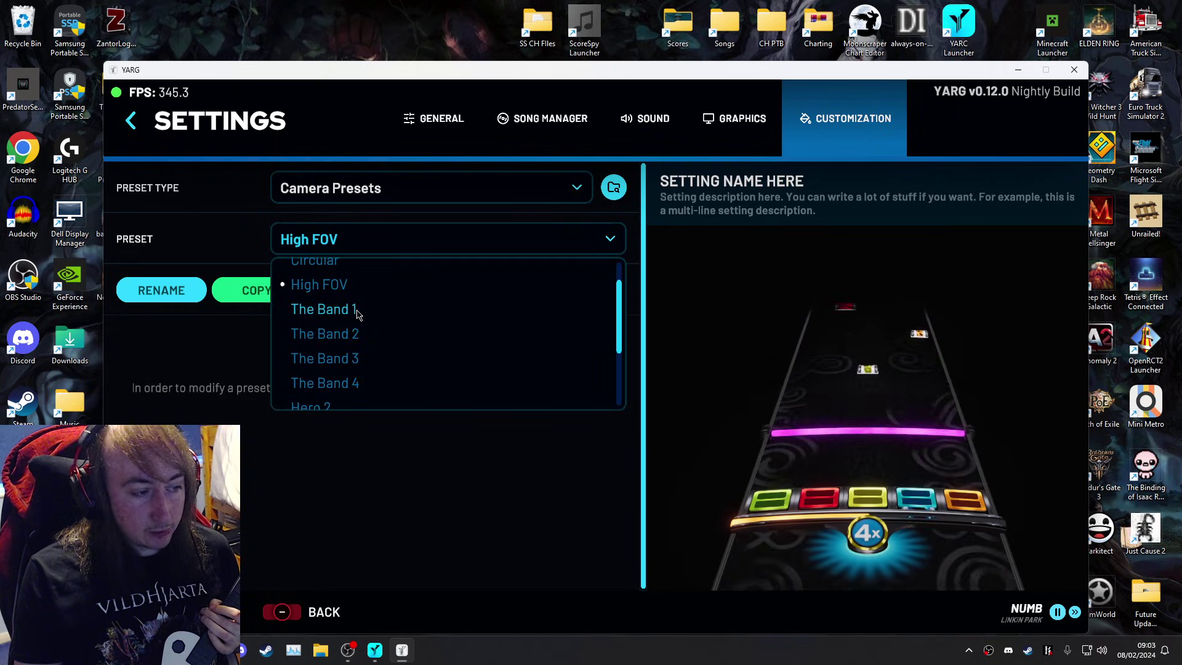
pyautogui.click(356, 310)
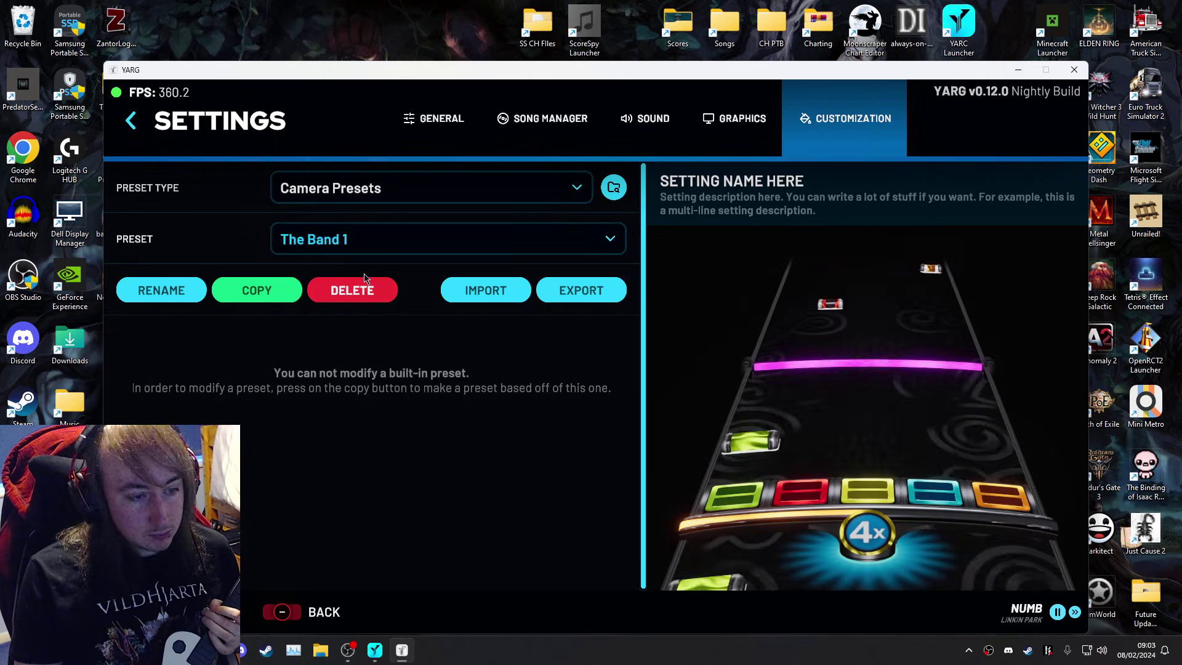
pyautogui.click(388, 237)
pyautogui.click(342, 371)
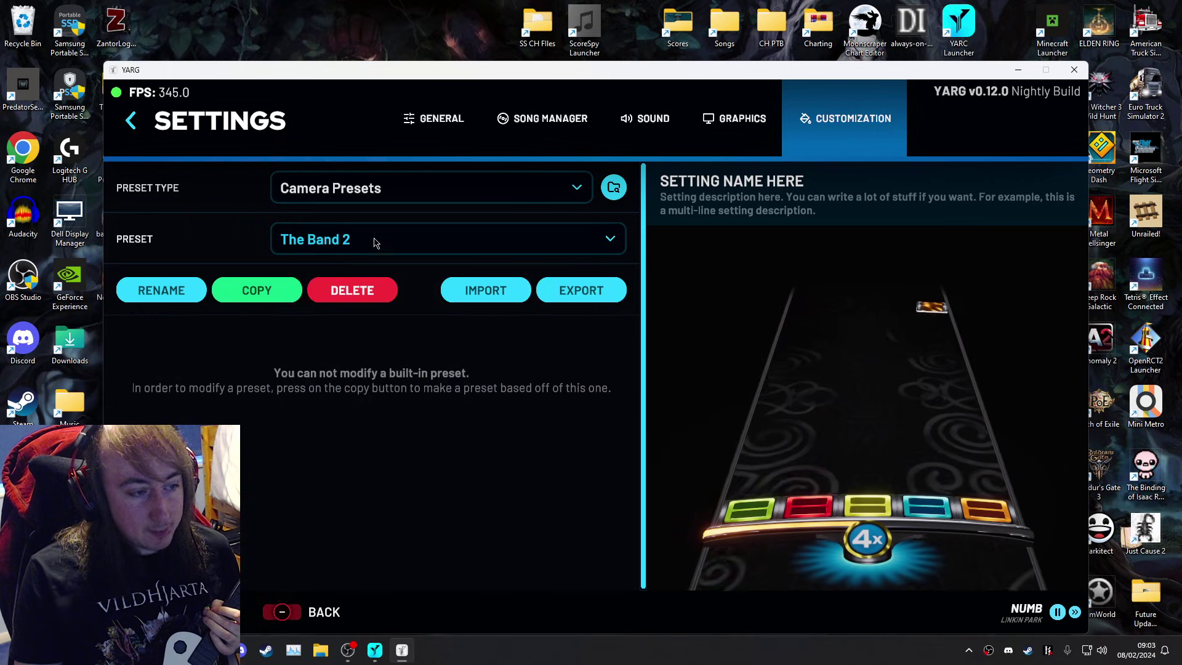
pyautogui.click(375, 239)
pyautogui.click(354, 395)
pyautogui.click(388, 240)
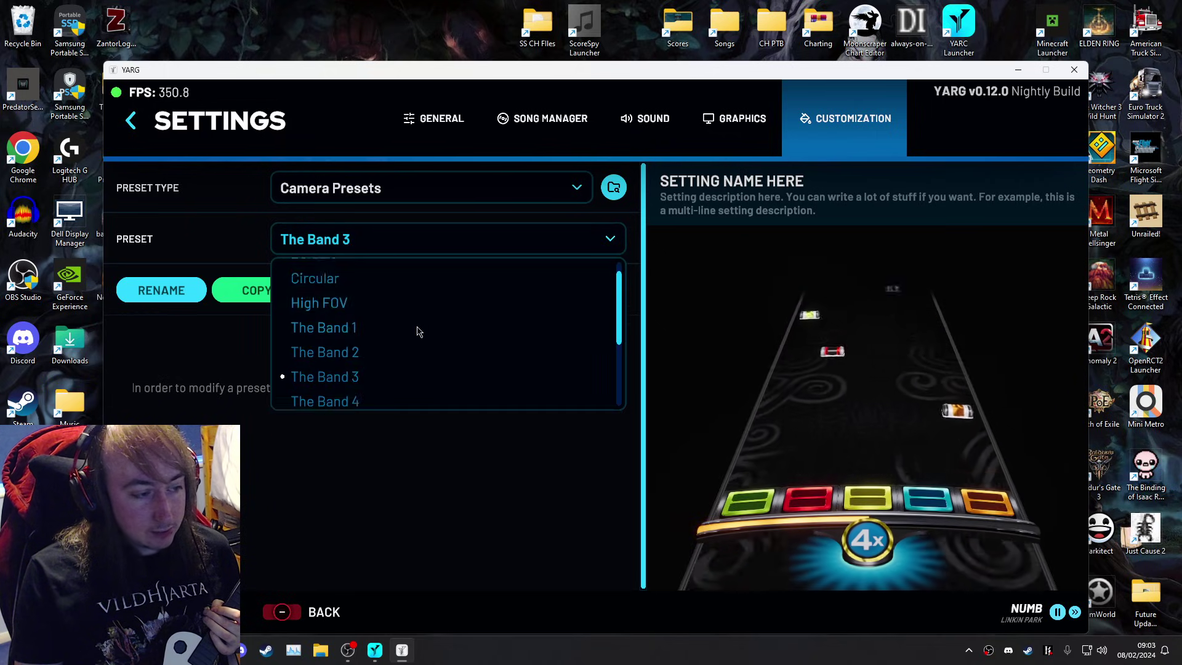
pyautogui.scroll(-2, 394, 332)
pyautogui.click(369, 328)
# Step: Preview the Hero 2, Hero 3 and Hero Traveling the World camera presets
pyautogui.click(379, 245)
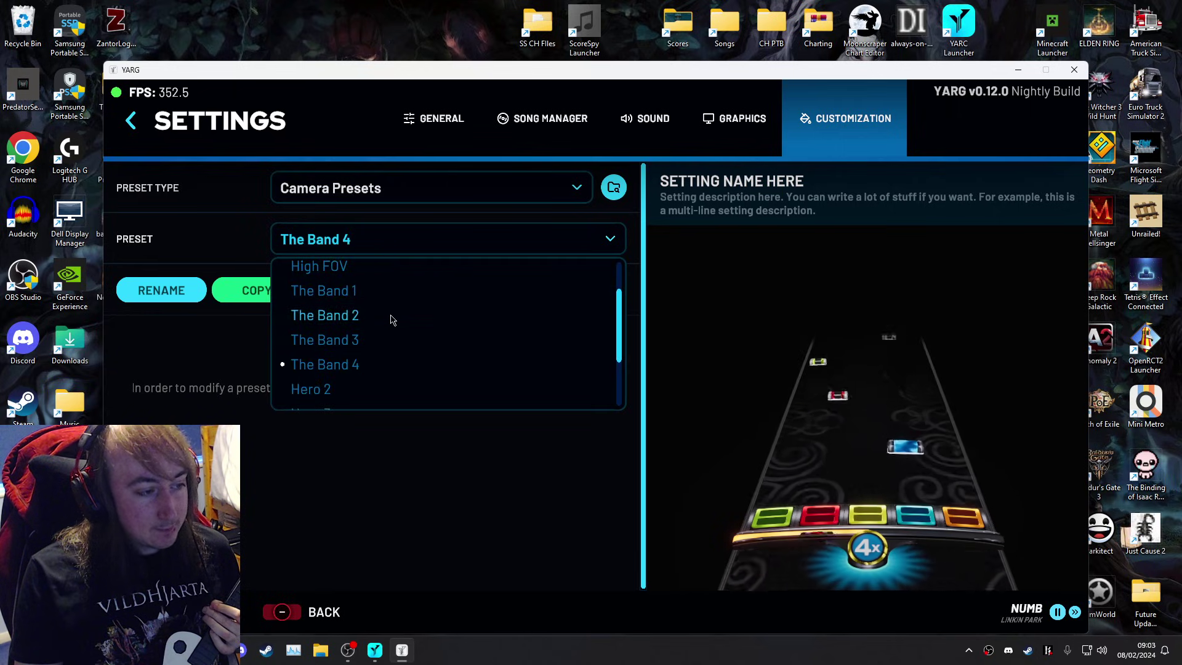
pyautogui.scroll(-2, 391, 316)
pyautogui.click(317, 331)
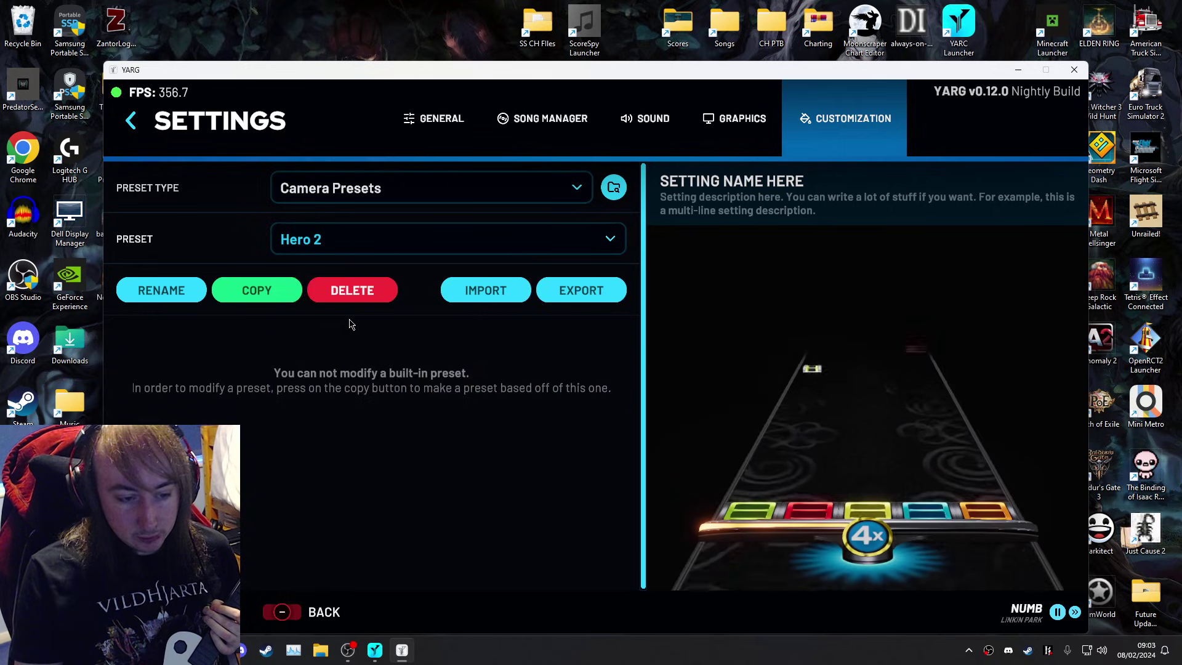
pyautogui.click(391, 245)
pyautogui.click(343, 349)
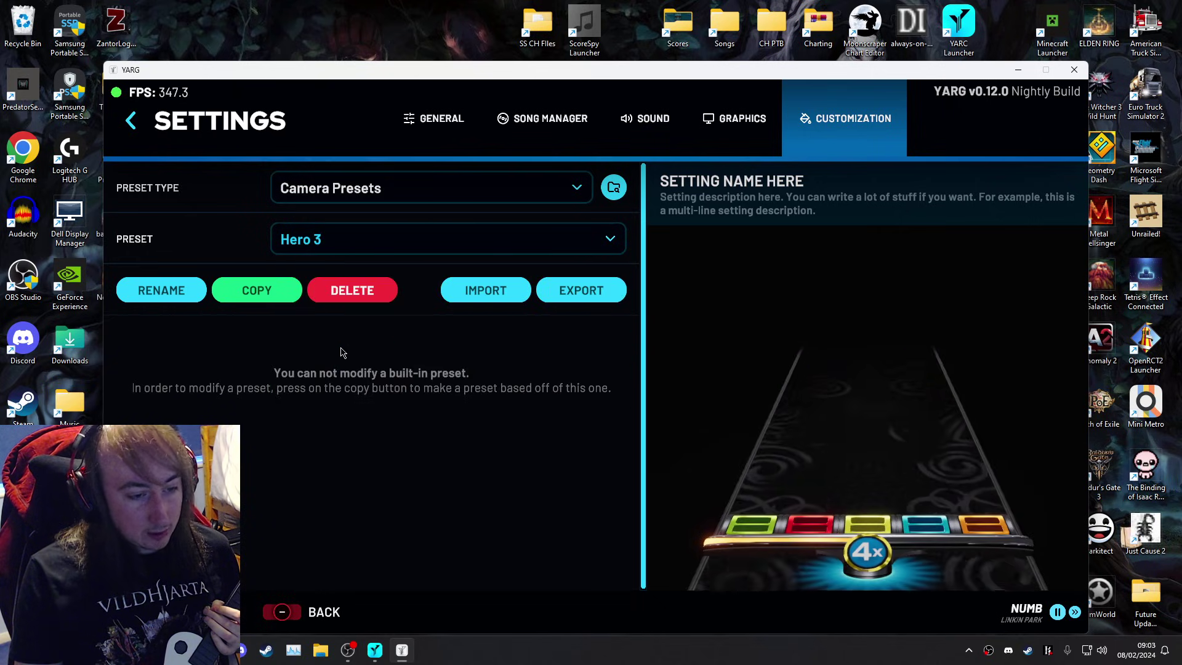
pyautogui.click(441, 243)
pyautogui.scroll(-3, 441, 345)
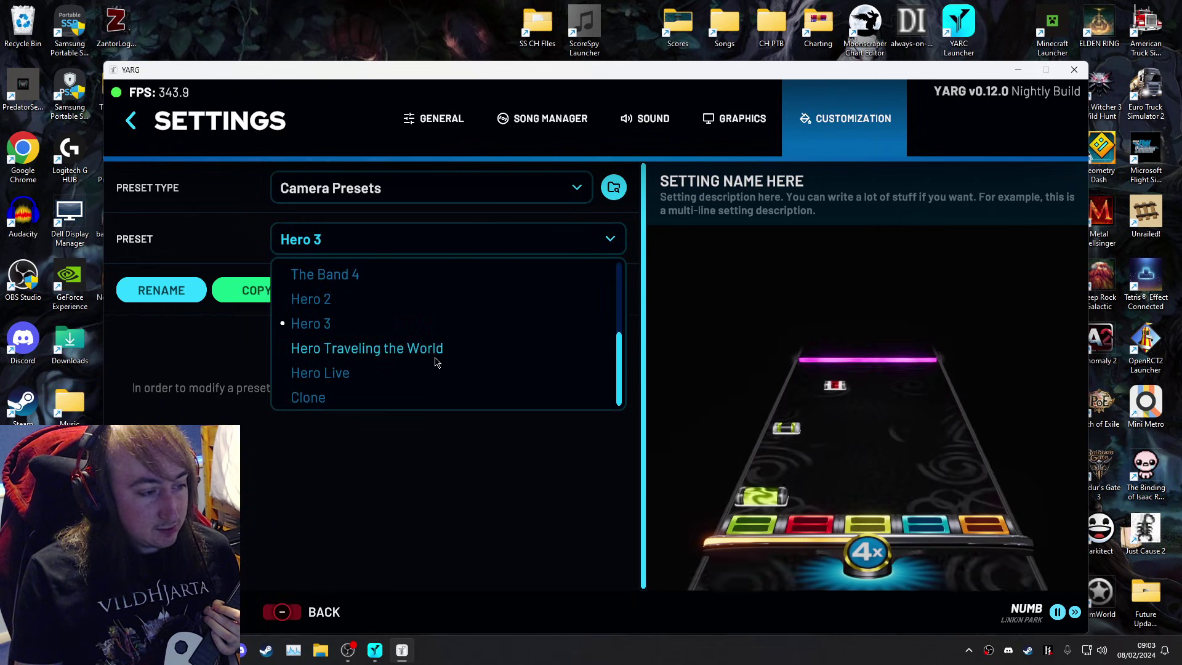
pyautogui.click(352, 348)
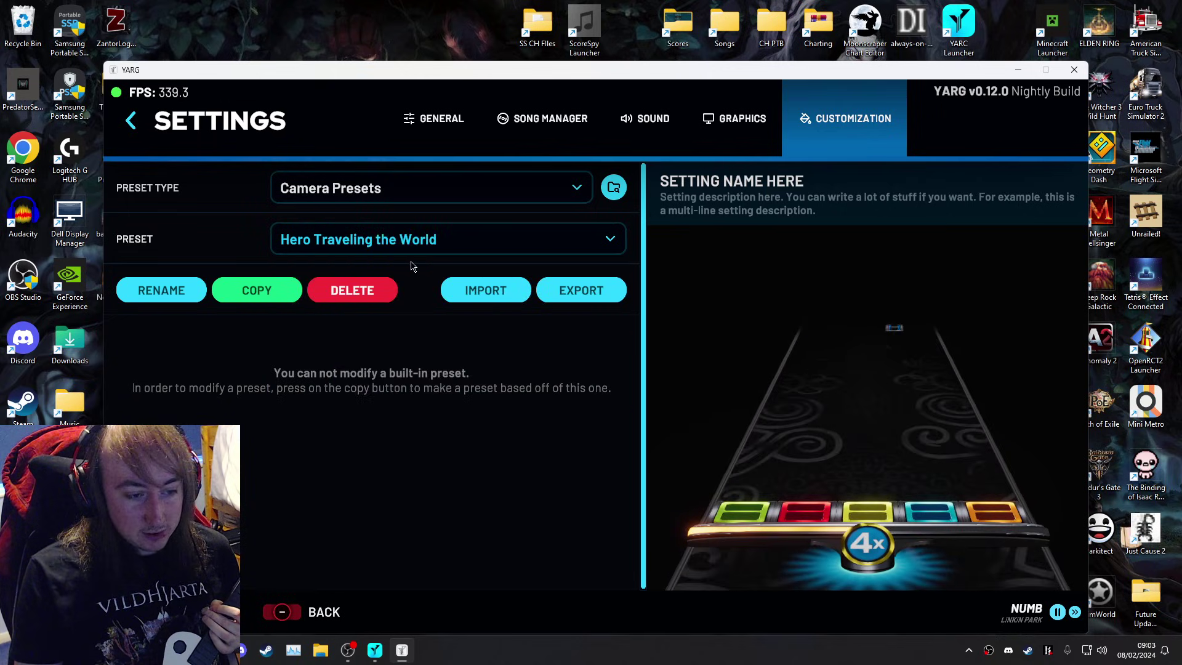
# Step: Preview the Hero Live camera preset and finish on the Clone preset
pyautogui.click(431, 240)
pyautogui.scroll(-3, 411, 330)
pyautogui.click(332, 373)
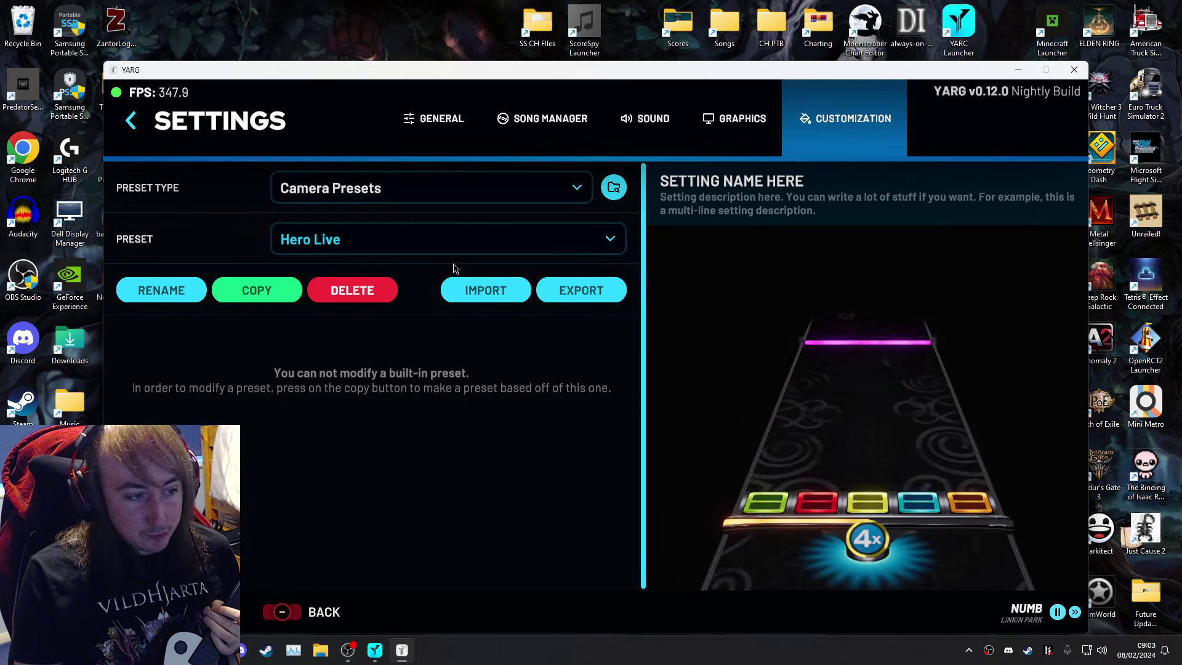
pyautogui.click(449, 243)
pyautogui.click(316, 395)
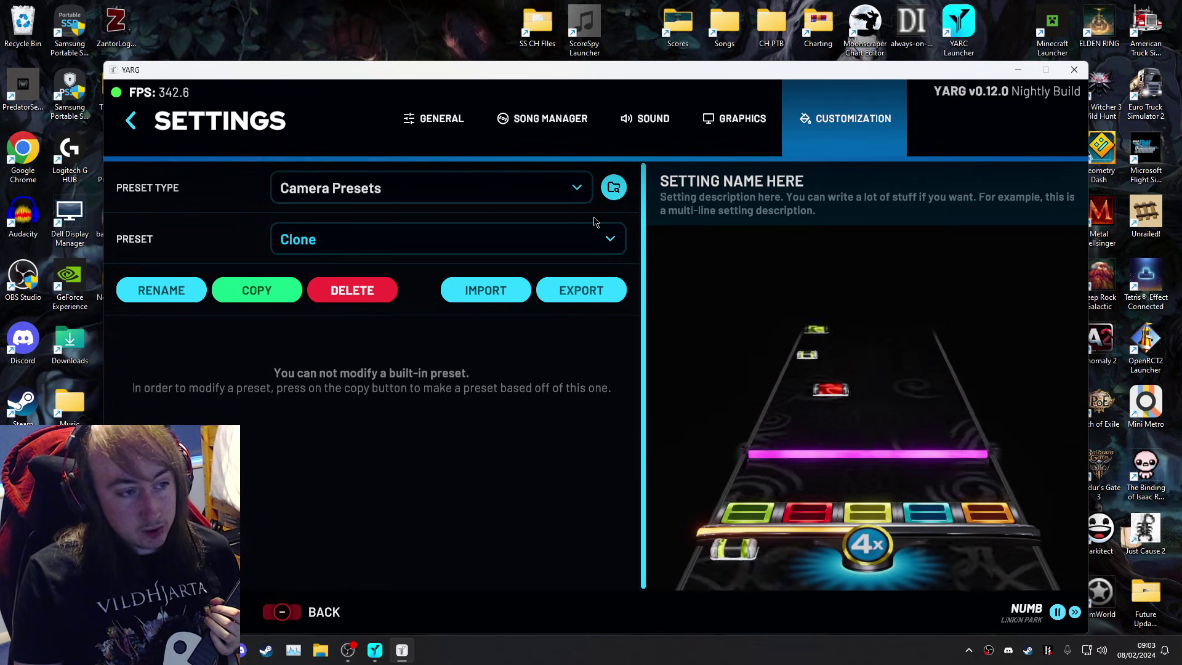
# Step: Leave the settings and open the existing player profile to review its preset and input calibration options
pyautogui.click(132, 122)
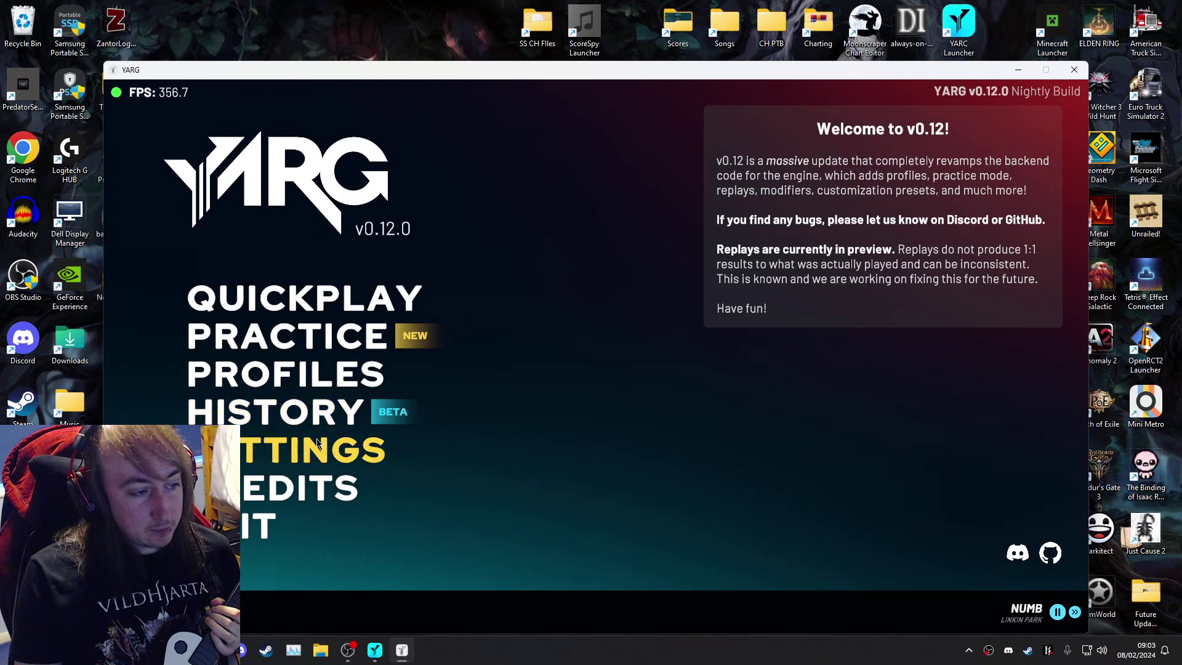
pyautogui.click(300, 375)
pyautogui.click(405, 198)
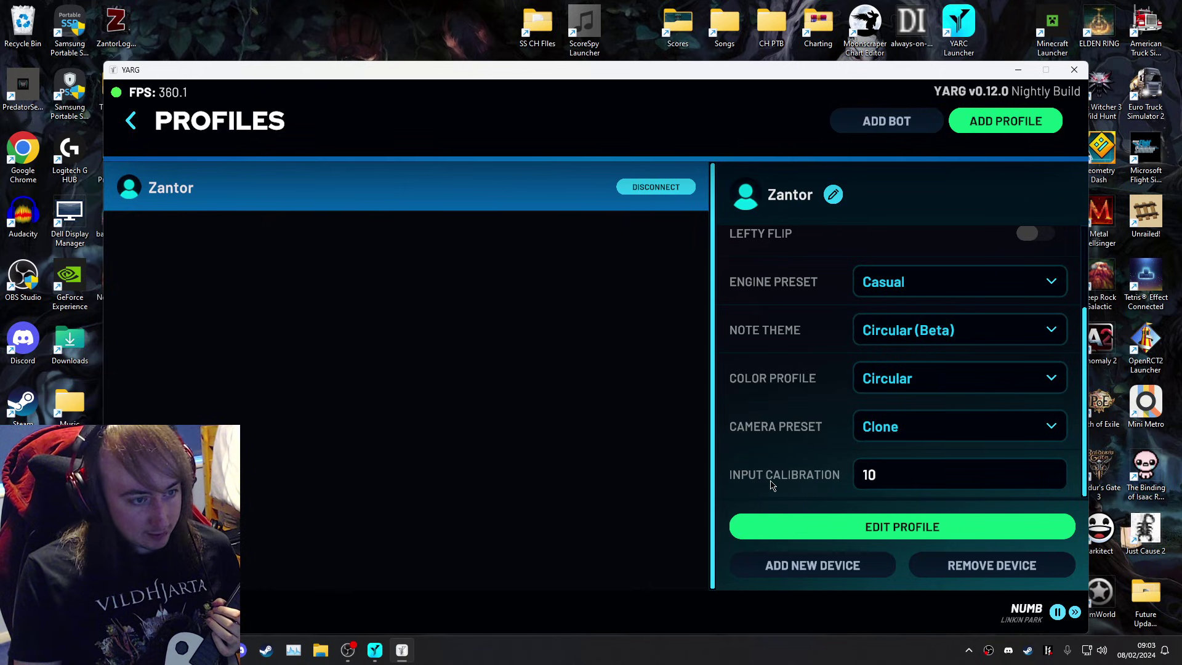
pyautogui.click(131, 122)
pyautogui.click(302, 373)
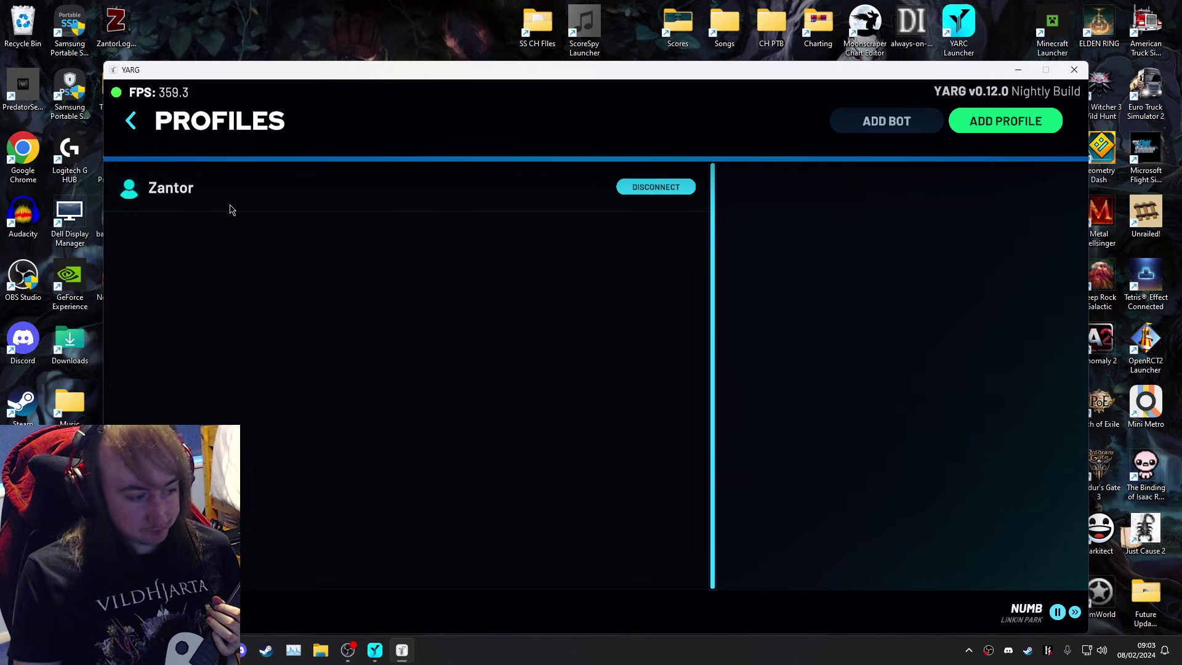
pyautogui.click(136, 120)
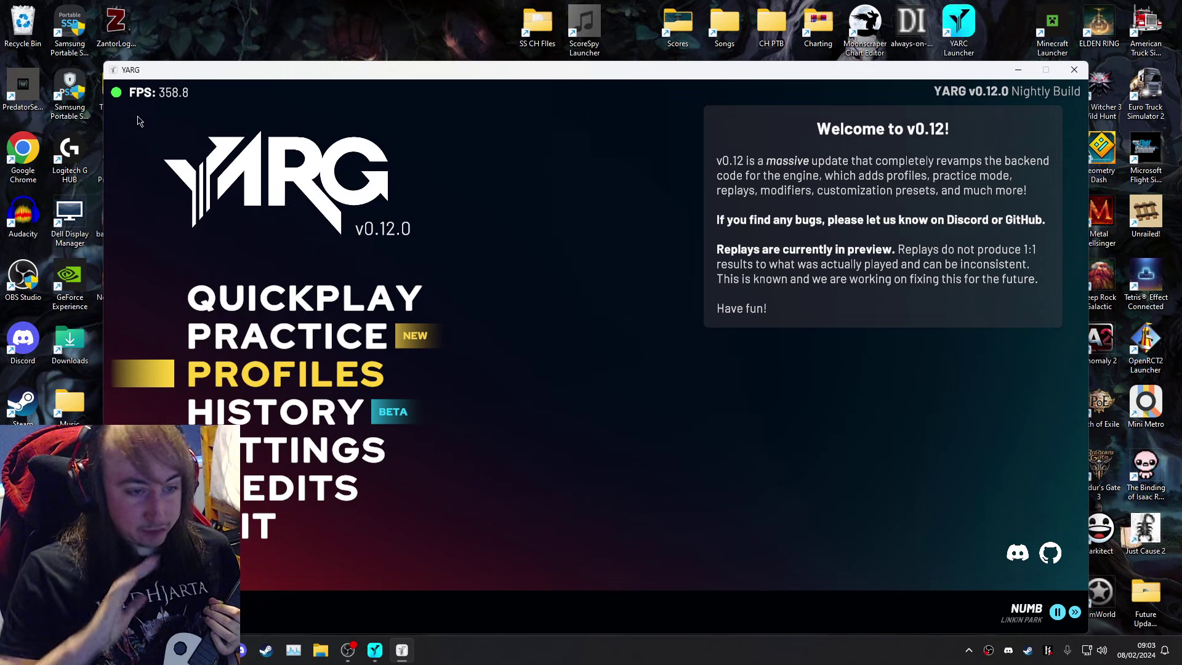
pyautogui.click(332, 376)
pyautogui.click(467, 192)
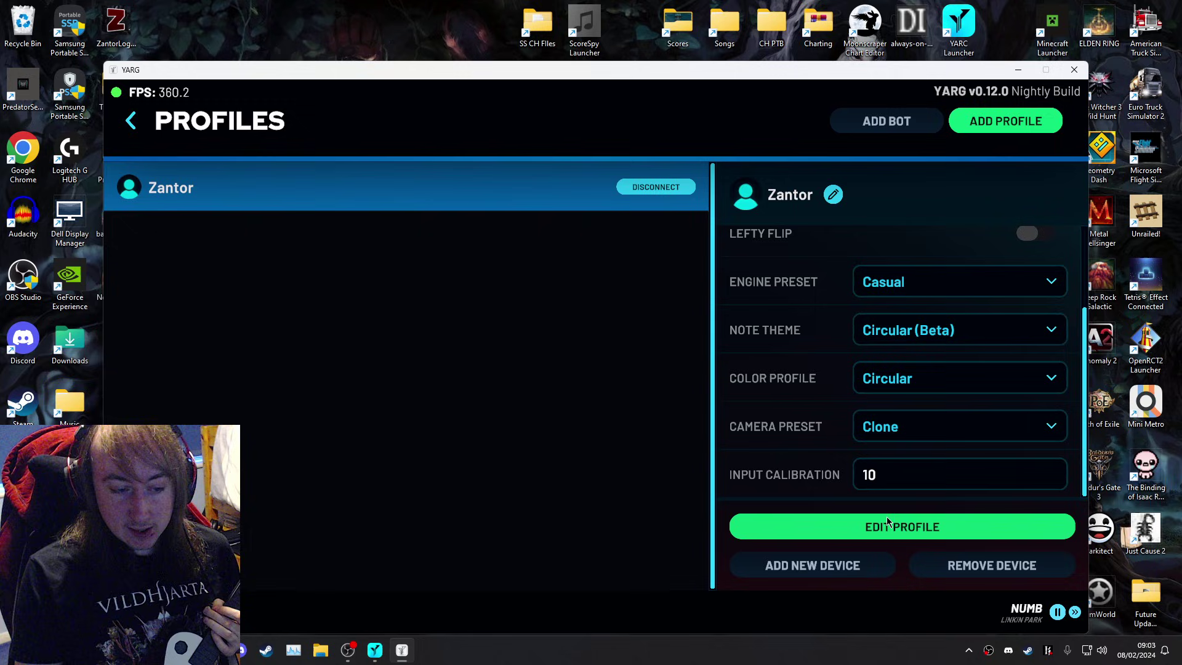
# Step: Open the profile for editing and review its Five Fret Guitar binds from Green Fret through Whammy
pyautogui.click(889, 533)
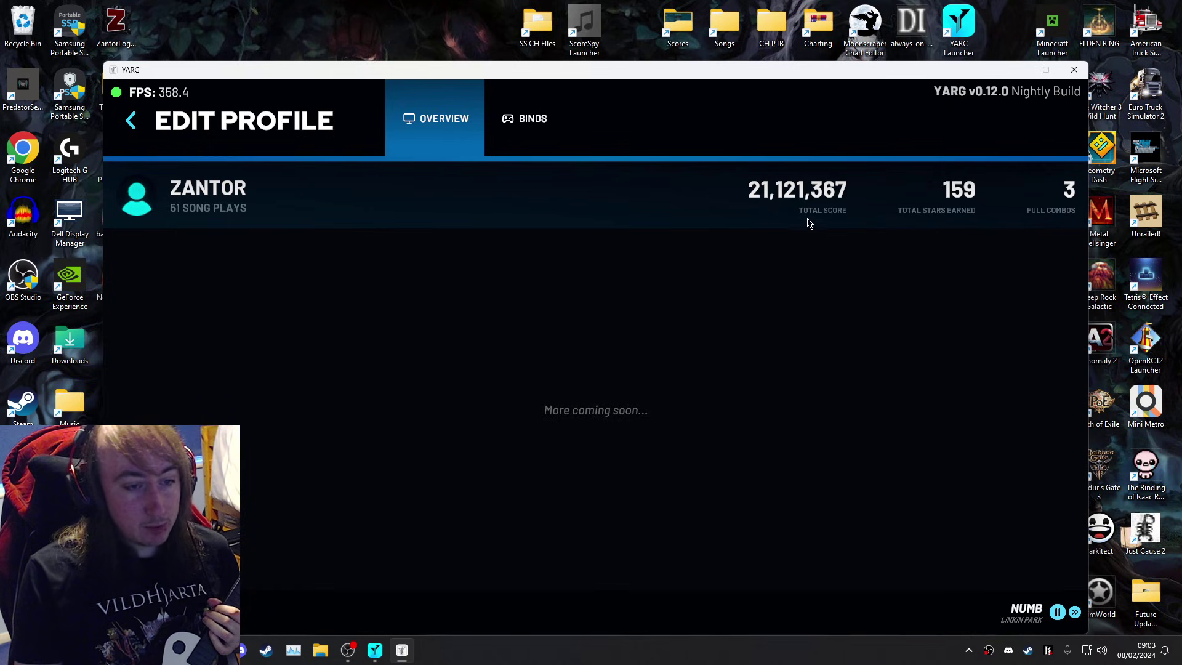
pyautogui.click(527, 130)
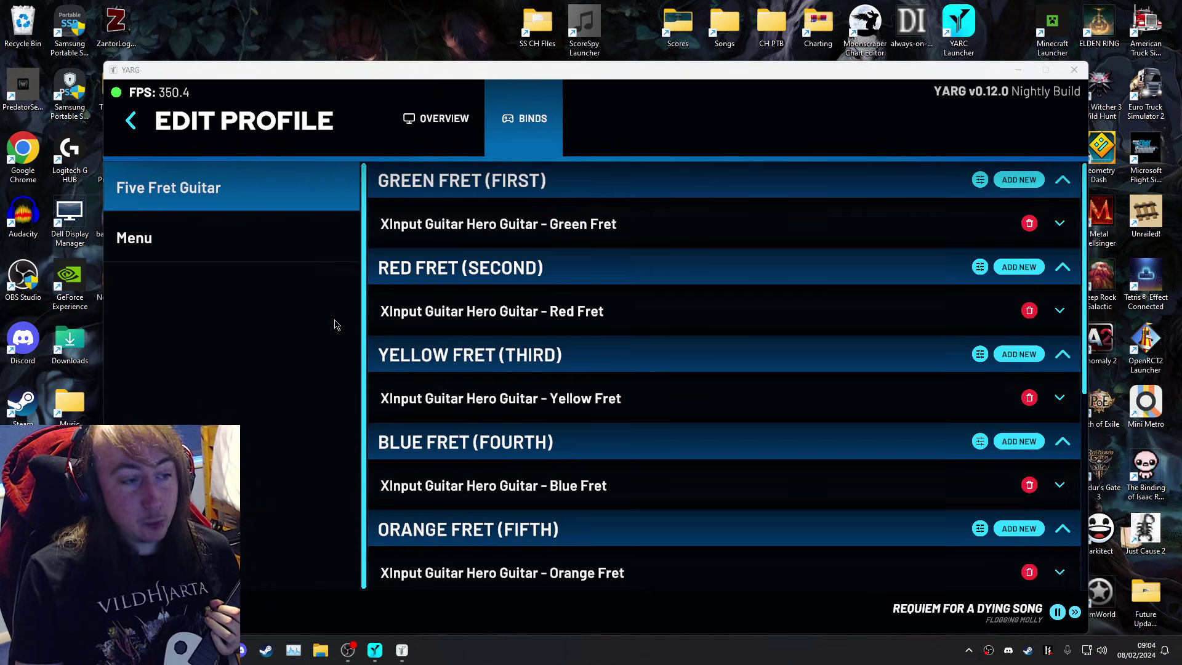
pyautogui.scroll(-1, 462, 352)
pyautogui.scroll(-3, 462, 352)
pyautogui.scroll(-3, 473, 348)
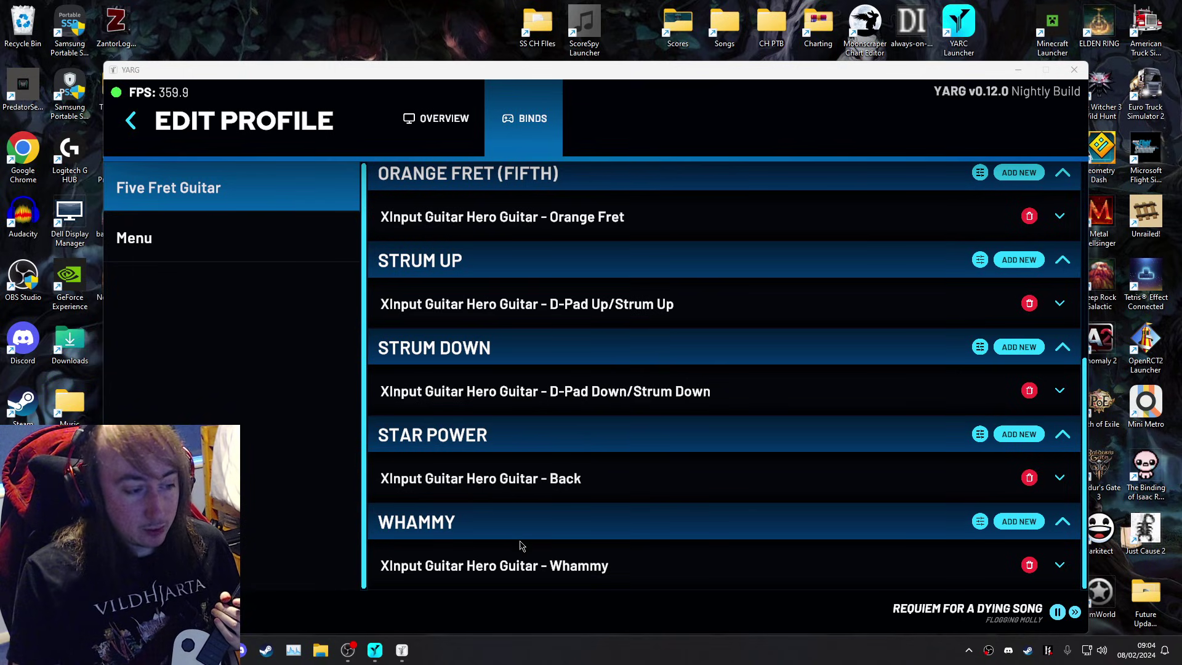
pyautogui.scroll(4, 589, 509)
pyautogui.scroll(3, 573, 267)
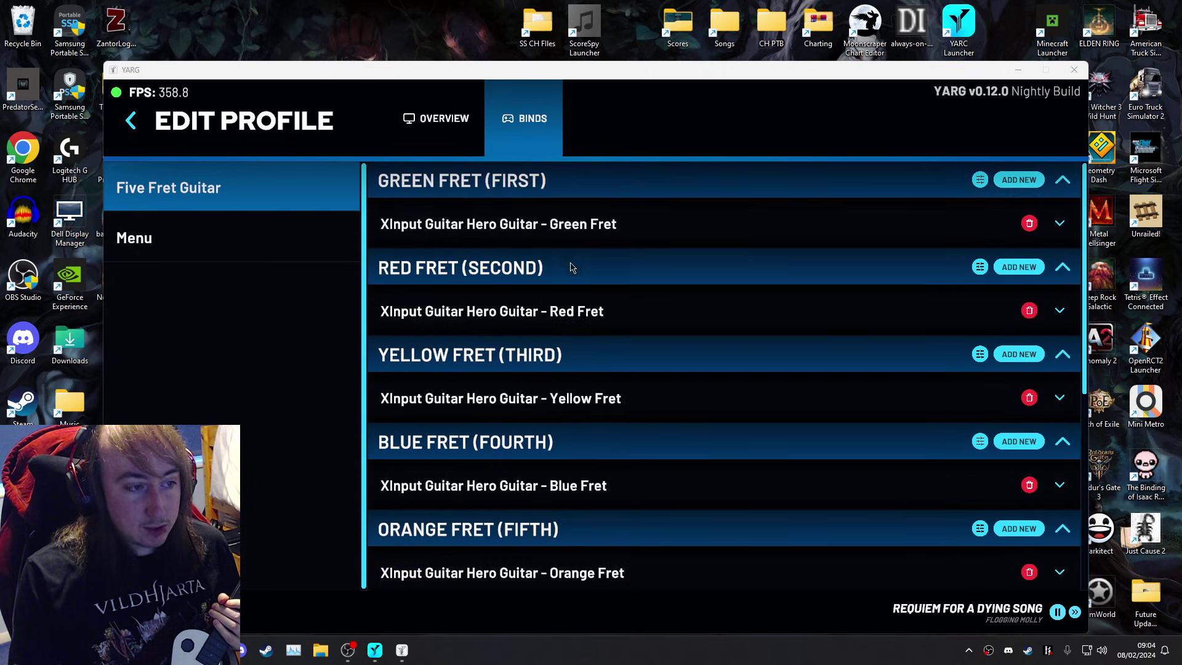
pyautogui.scroll(-6, 585, 461)
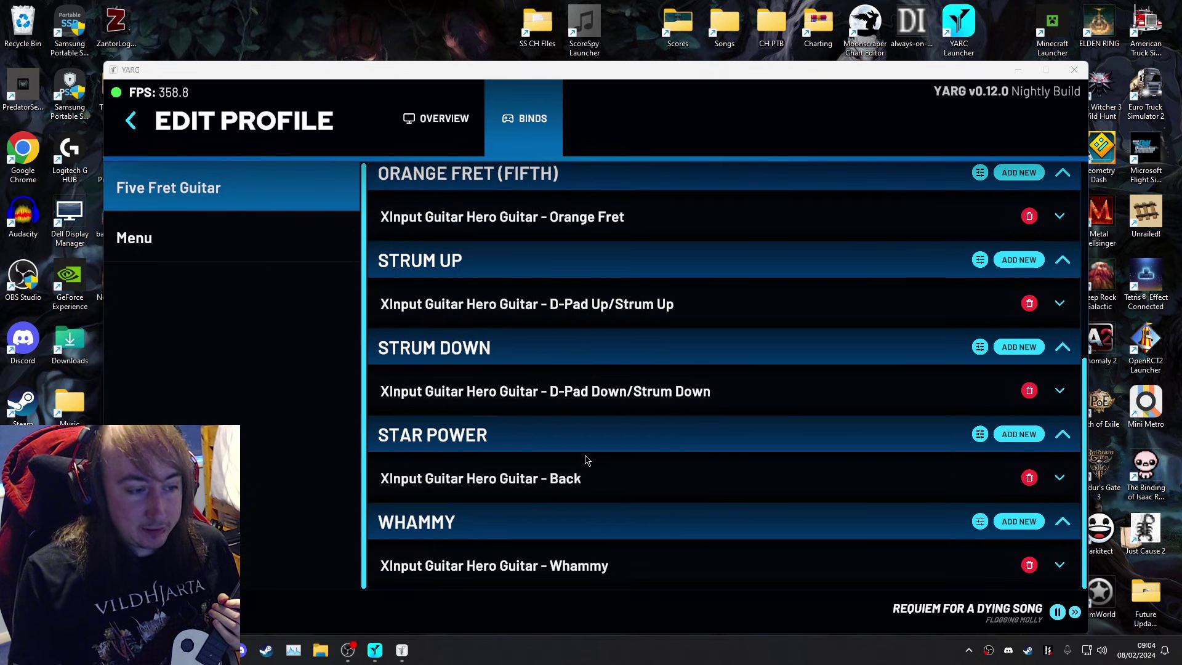
# Step: Inspect the detailed settings of the Star Power bind, collapse them and look over the other guitar binds
pyautogui.click(1059, 478)
pyautogui.scroll(-1, 984, 489)
pyautogui.scroll(-2, 449, 532)
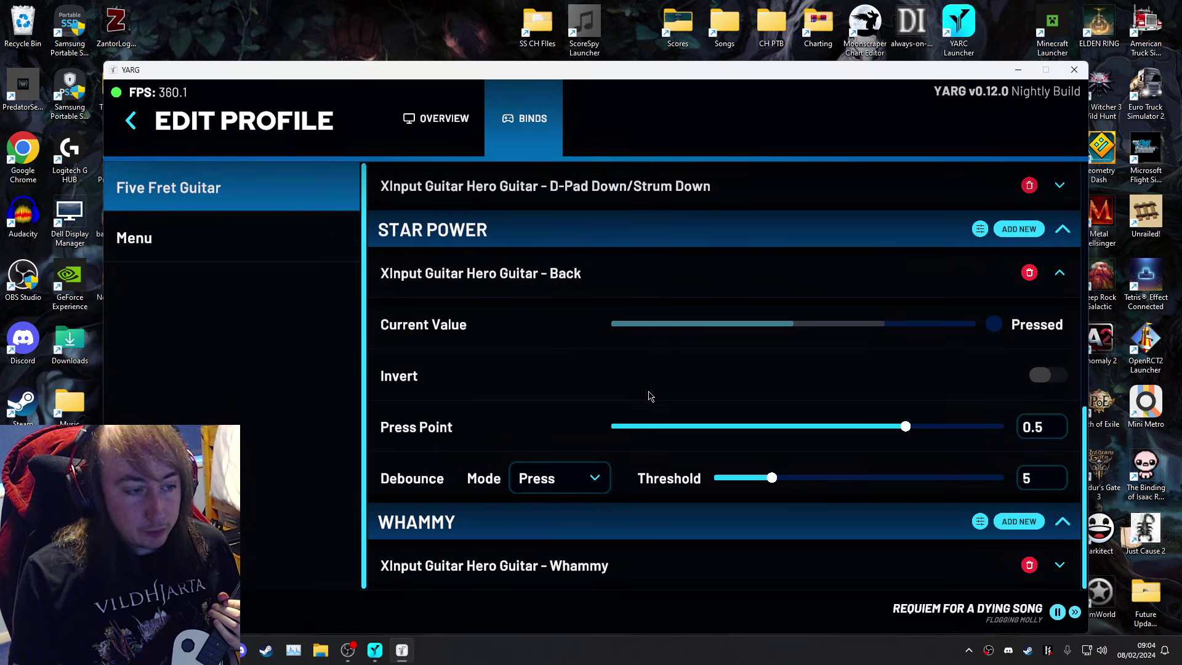
pyautogui.click(1069, 274)
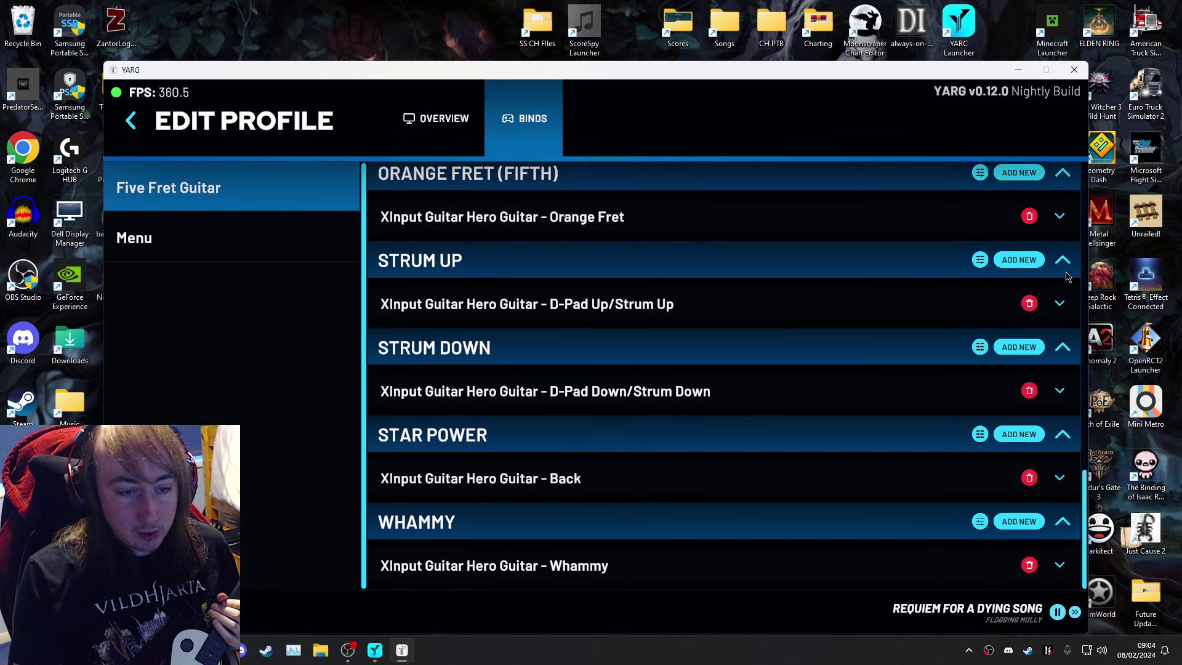
pyautogui.scroll(5, 853, 491)
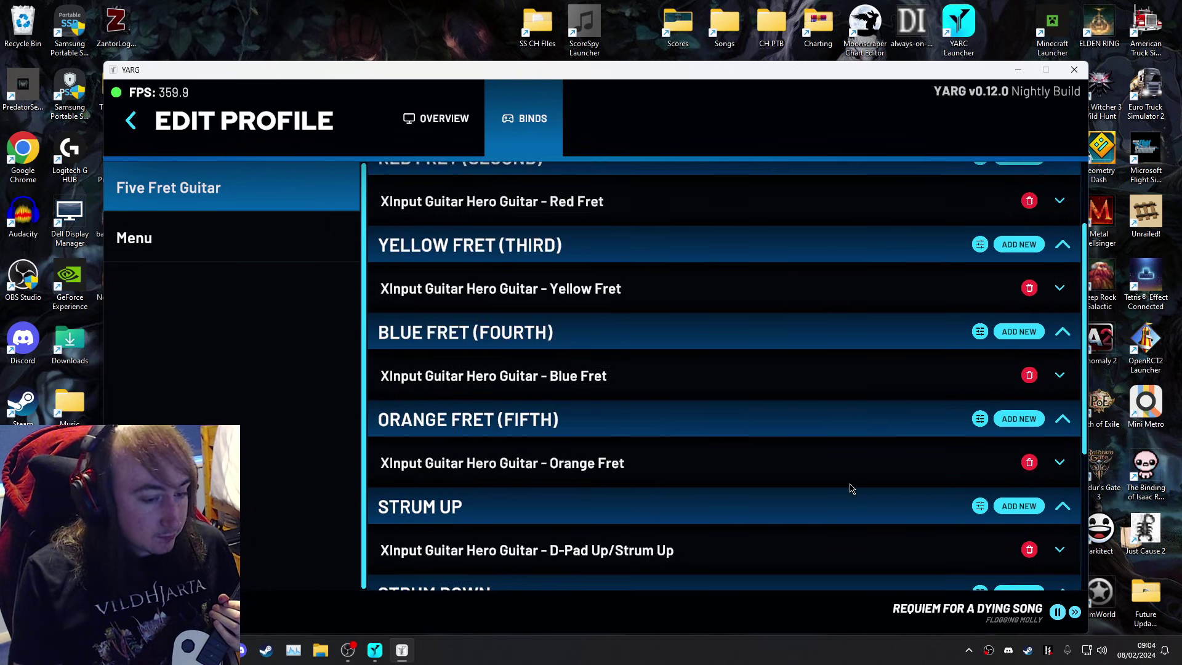
pyautogui.scroll(-5, 859, 363)
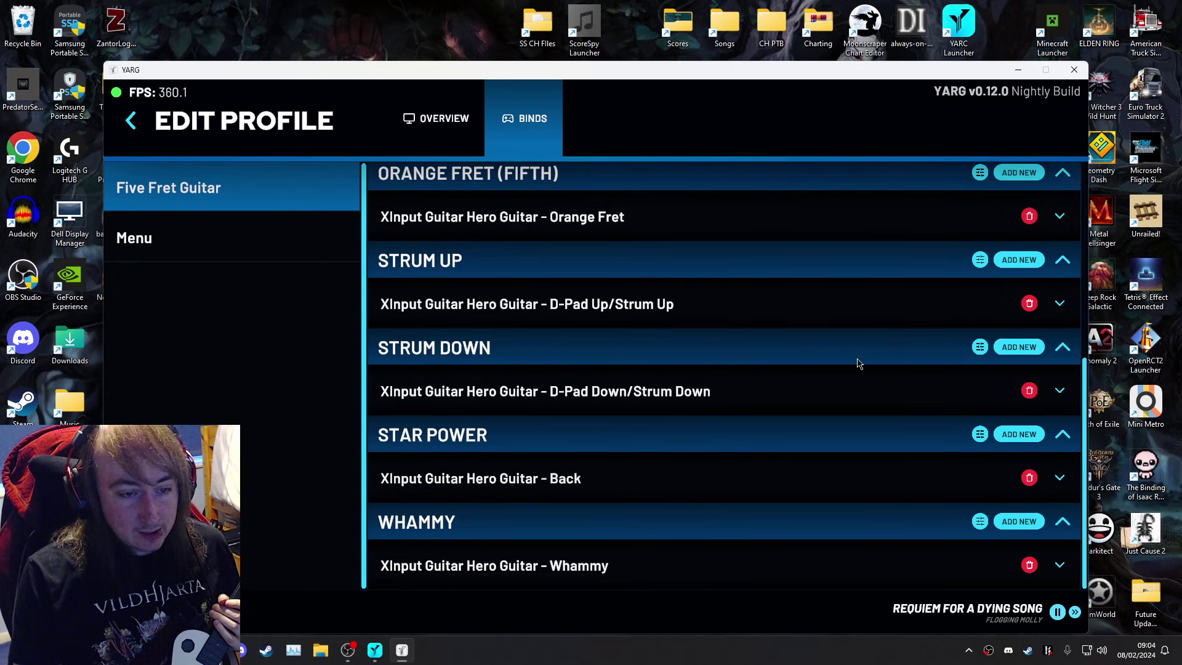
# Step: Review the profile's Menu binds and return to the Five Fret Guitar binds
pyautogui.click(165, 237)
pyautogui.scroll(-2, 646, 378)
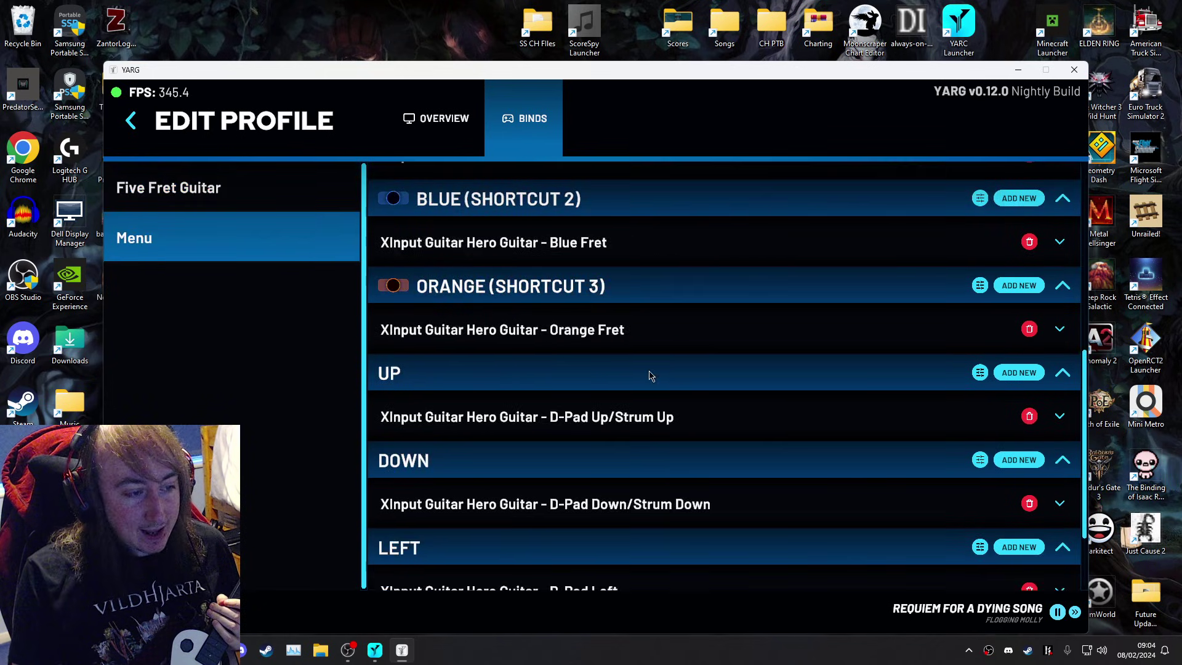
pyautogui.scroll(5, 637, 384)
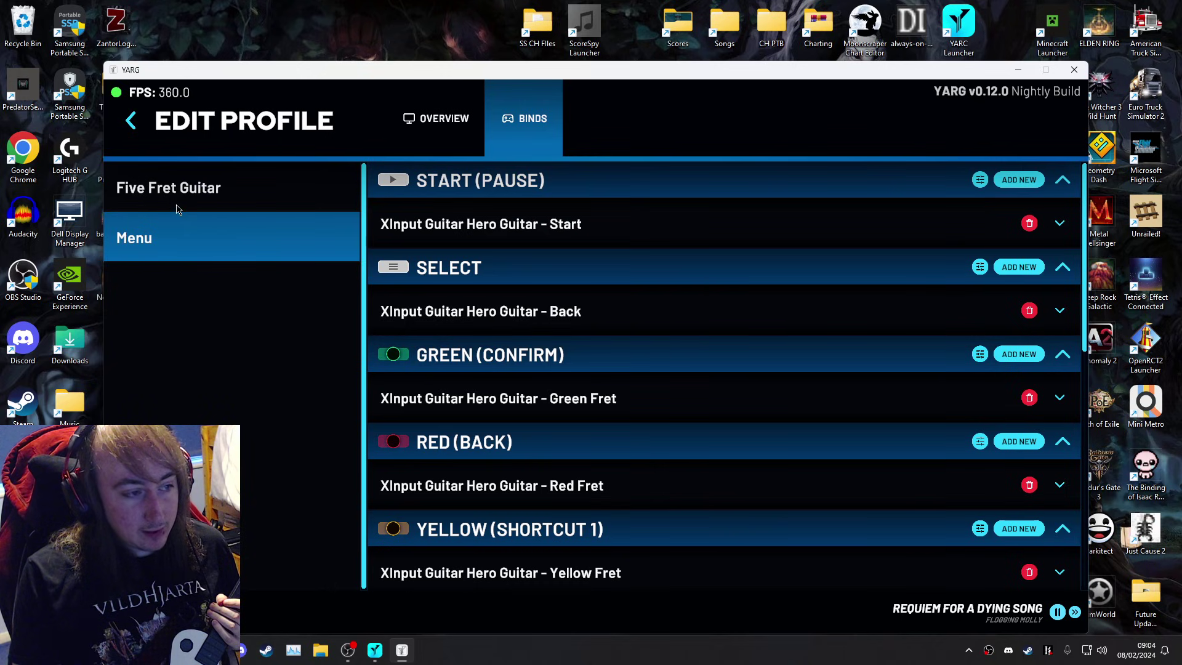
pyautogui.click(175, 189)
pyautogui.scroll(-2, 670, 445)
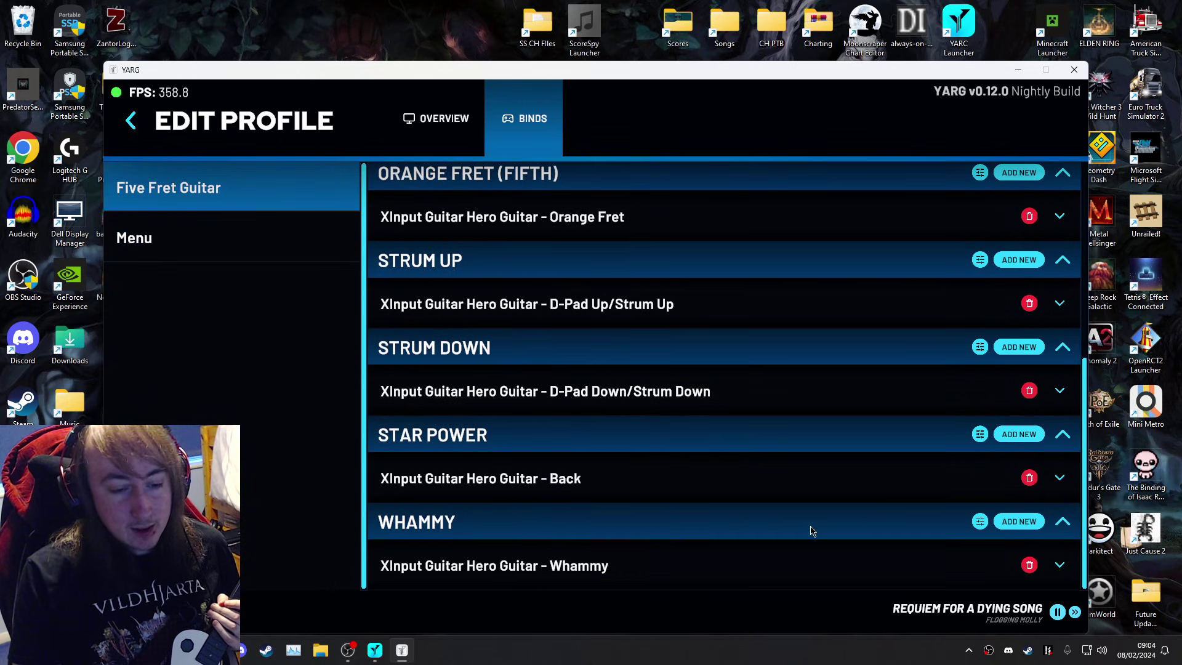
# Step: Leave the profile screens and open the General settings at the Calibration section
pyautogui.click(131, 121)
pyautogui.click(132, 121)
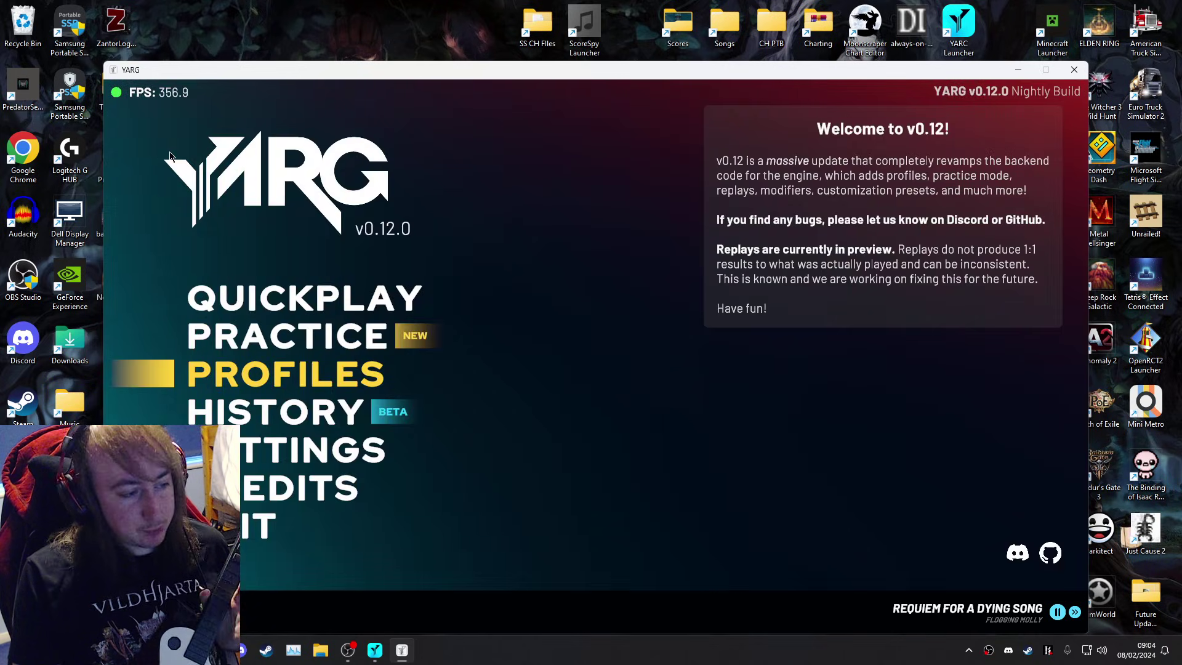
pyautogui.press('Down')
pyautogui.press('Down')
pyautogui.press('Return')
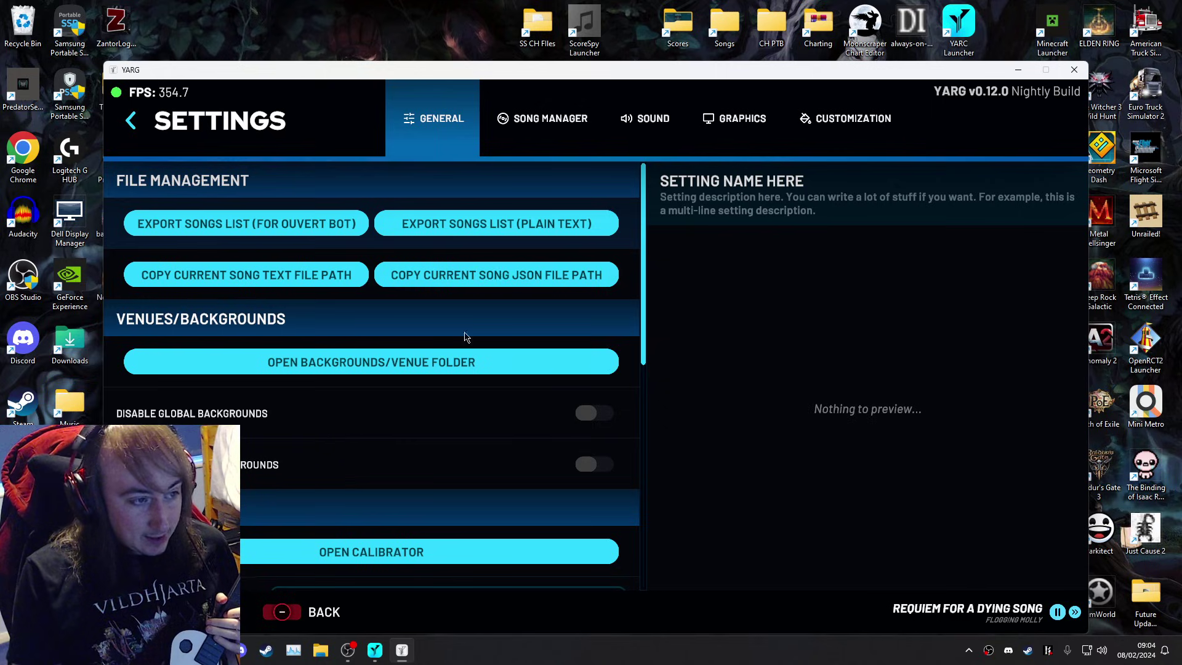
pyautogui.scroll(-4, 624, 289)
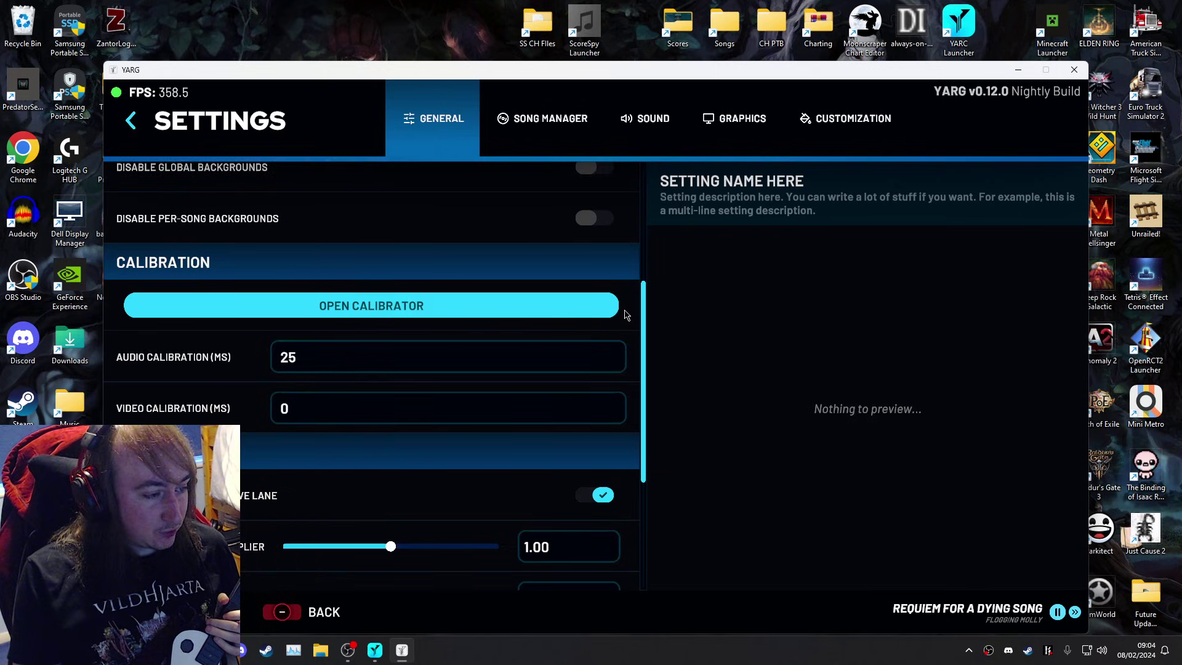
# Step: Open the calibrator and run the audio calibration twice, matching each tick with a button press
pyautogui.click(376, 308)
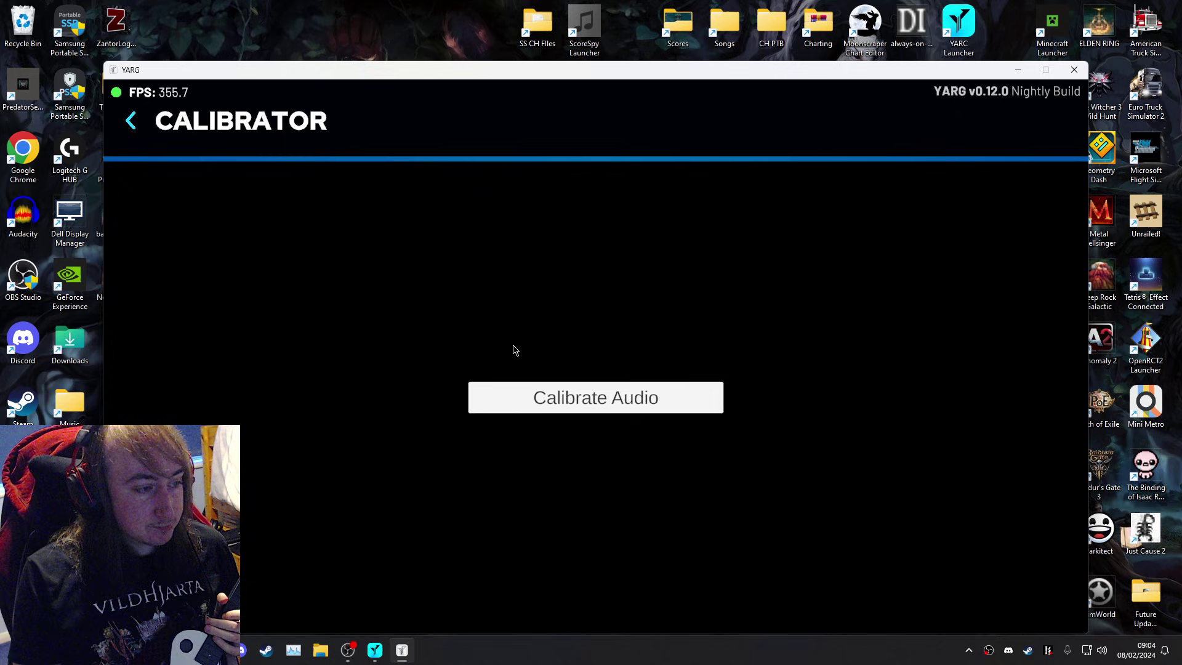
pyautogui.click(705, 400)
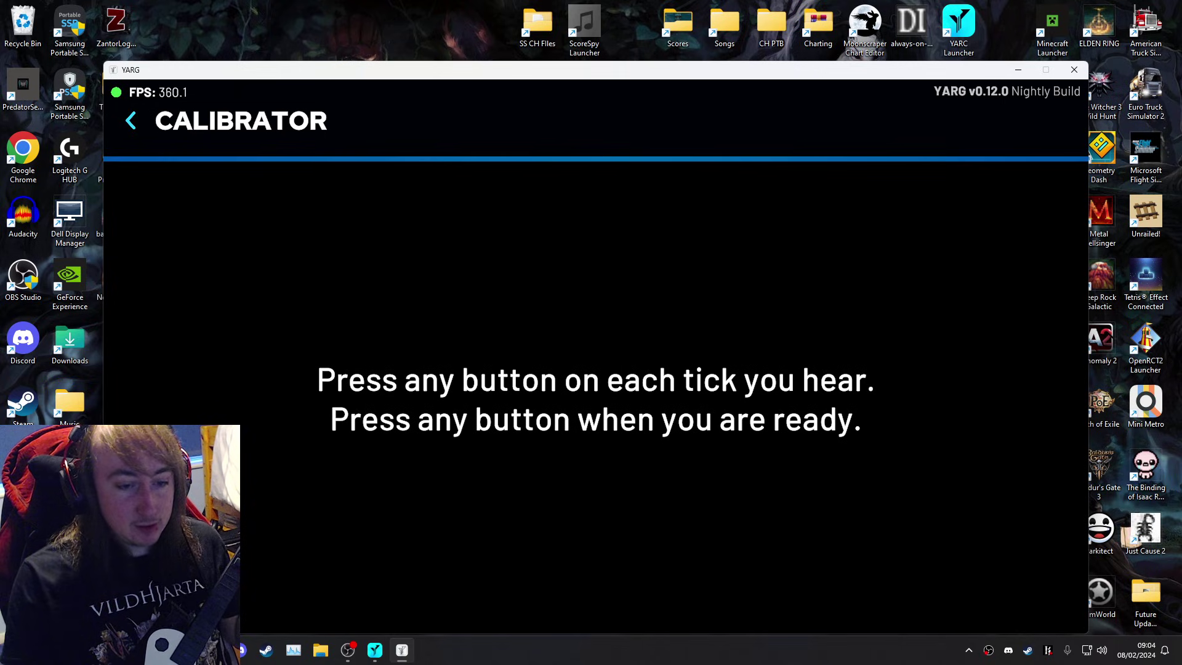
pyautogui.press('Return')
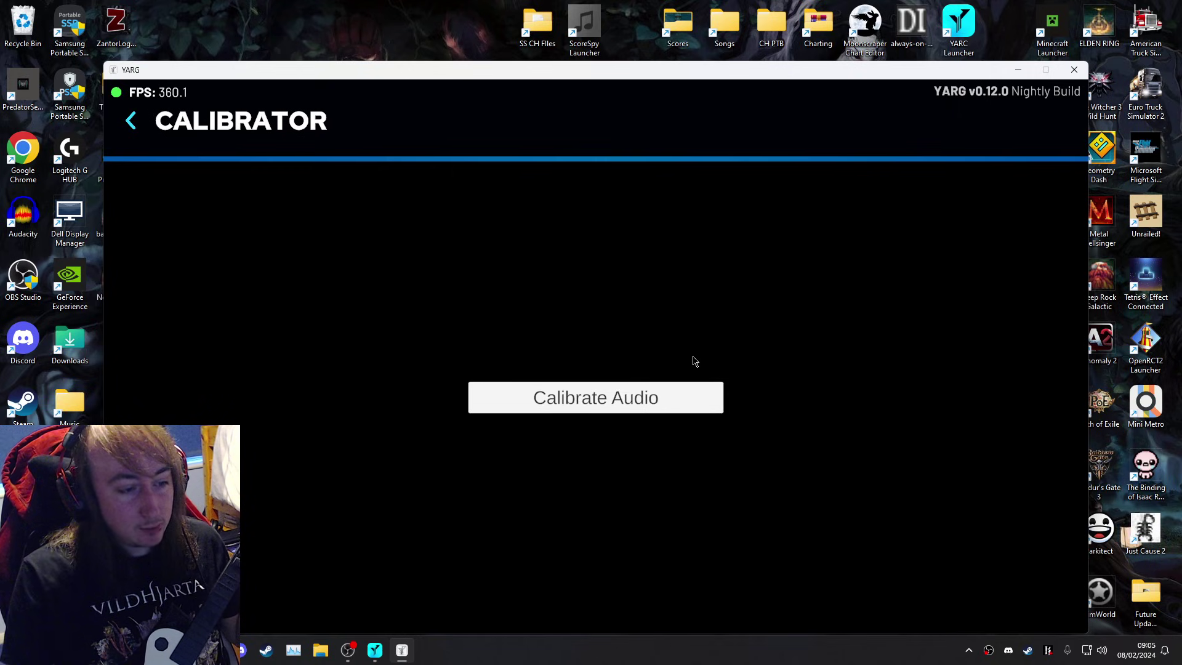
pyautogui.click(676, 398)
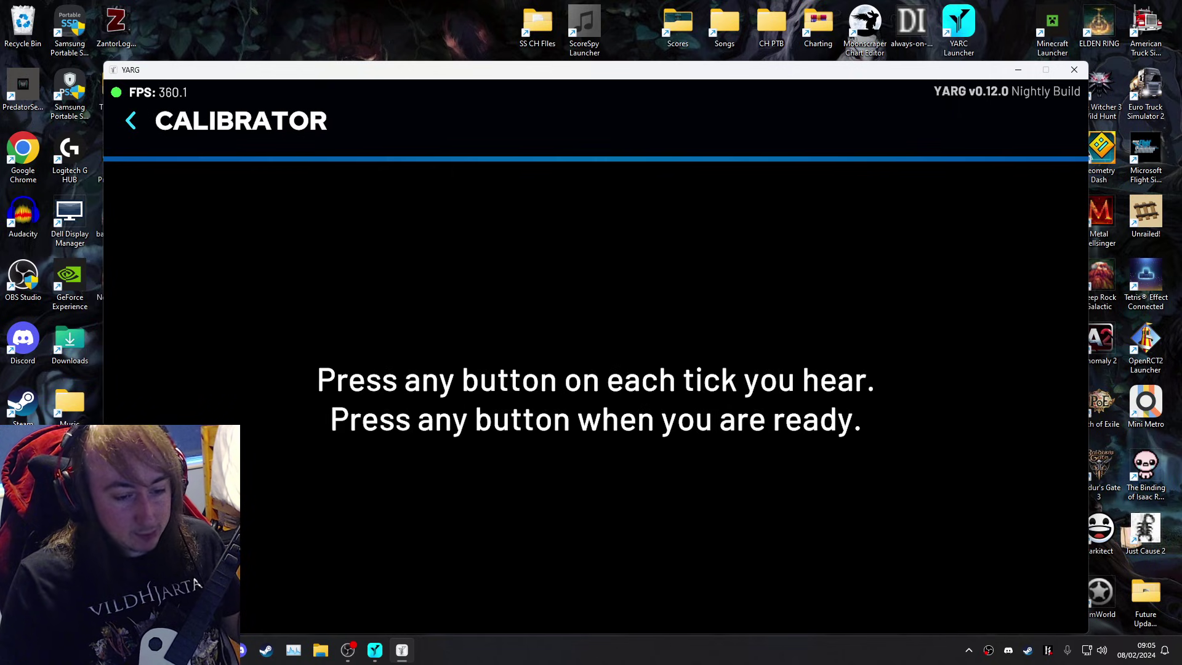
pyautogui.press('Return')
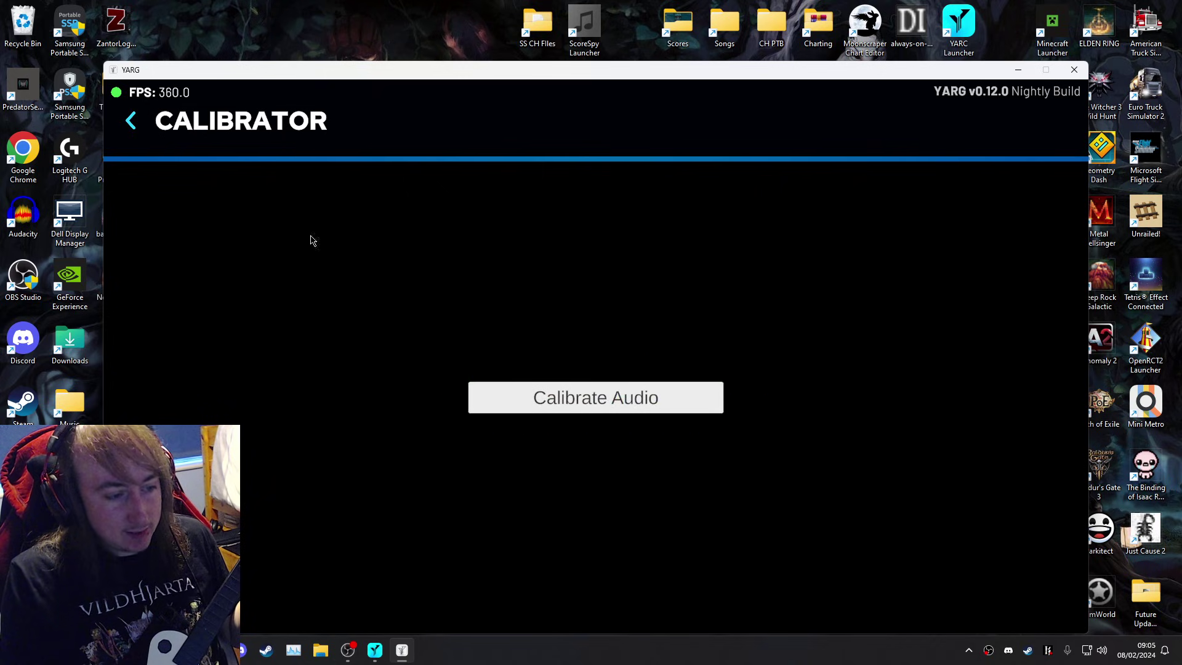
# Step: Leave the calibrator and the music library to return to the main menu
pyautogui.click(131, 122)
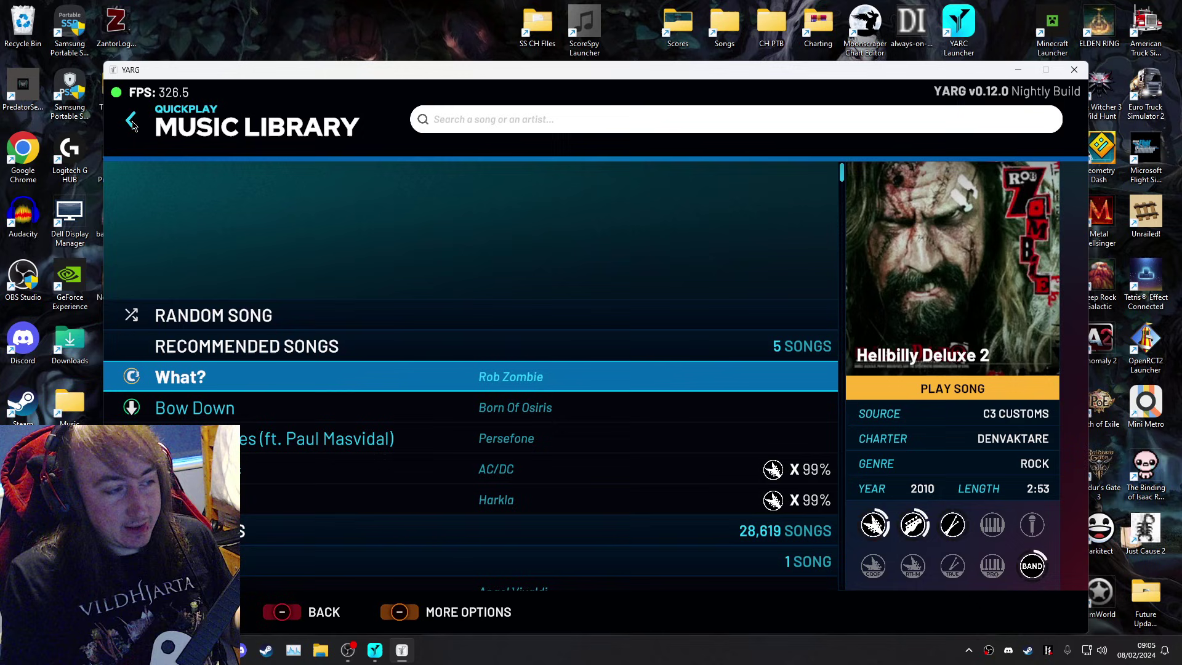
pyautogui.click(141, 124)
pyautogui.hotkey('alt', 'Tab')
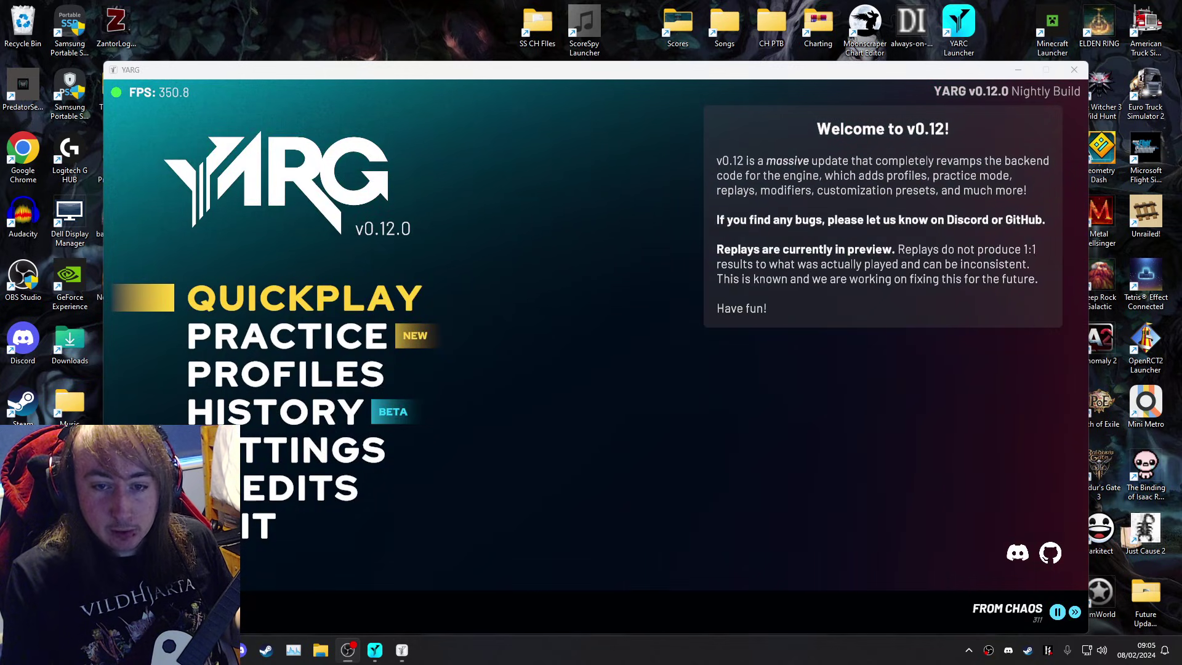
pyautogui.hotkey('alt', 'Tab')
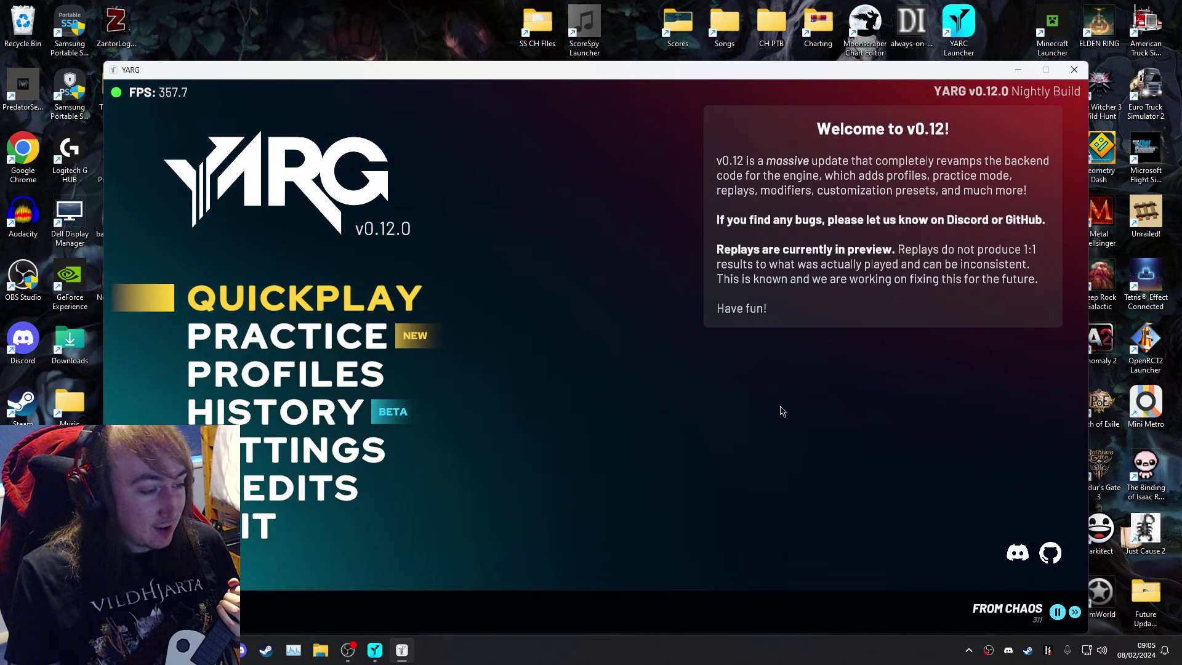
# Step: Open the settings and review the Calibration and Other sections of the General settings
pyautogui.press('Down')
pyautogui.press('Down')
pyautogui.press('Down')
pyautogui.press('Down')
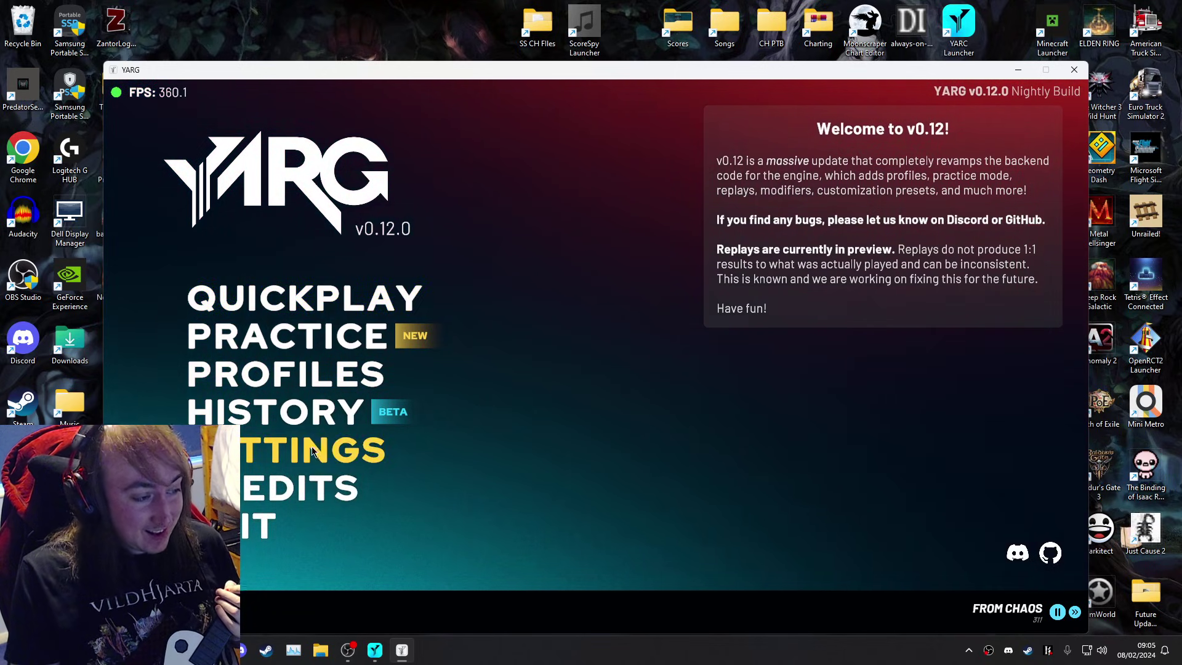
pyautogui.press('Return')
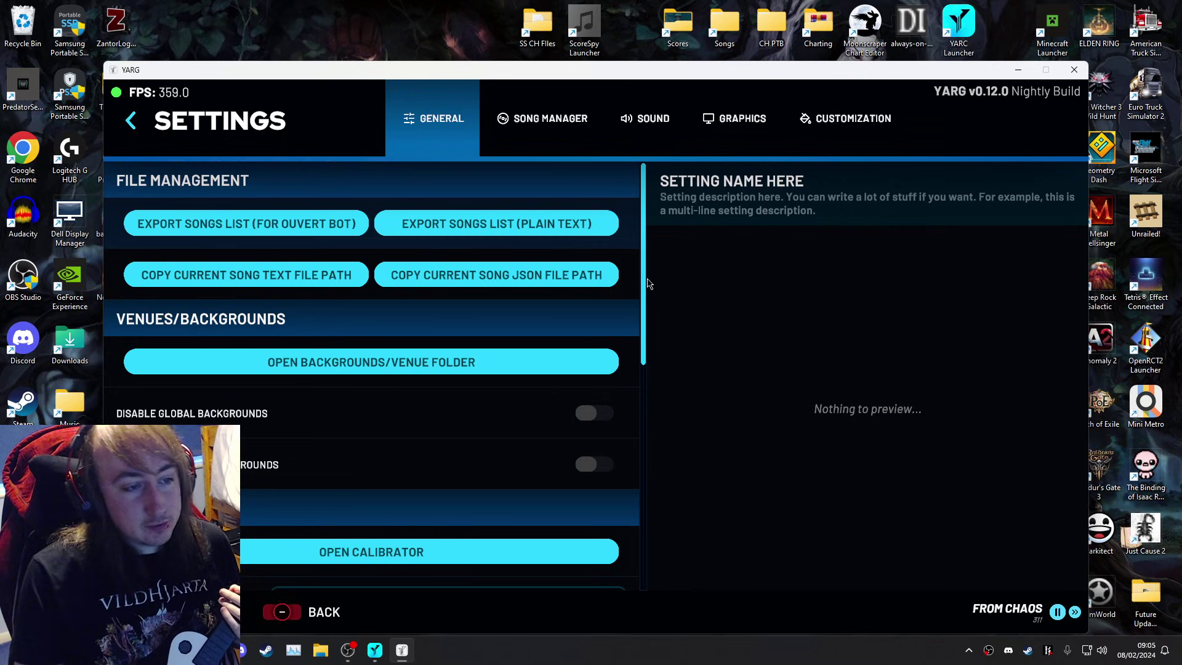
pyautogui.moveTo(645, 253); pyautogui.dragTo(651, 396)
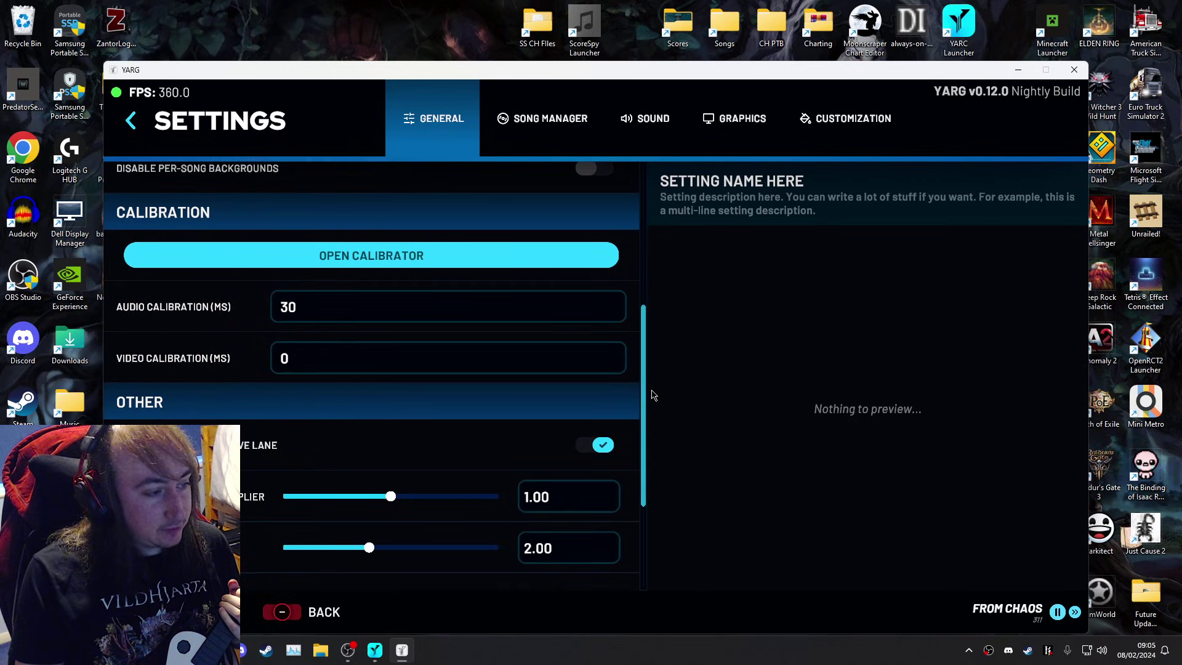
pyautogui.scroll(-3, 192, 391)
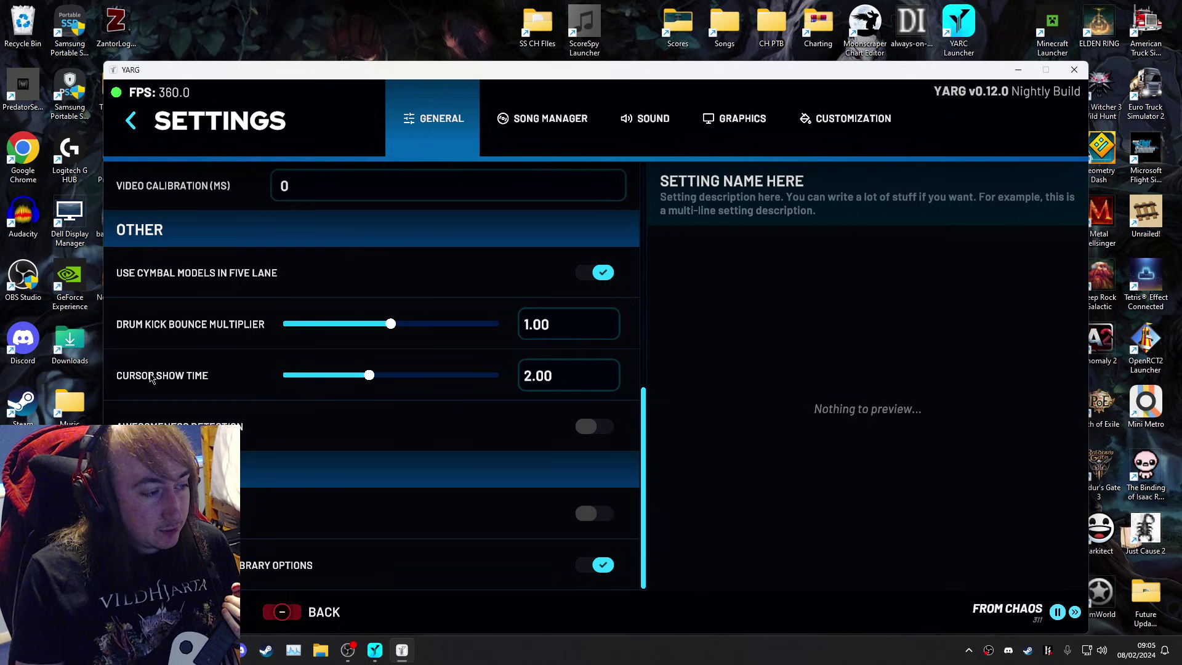
# Step: Try adding a song folder entry in the Song Manager settings, browse for its location without choosing one, and remove the empty entry
pyautogui.click(556, 126)
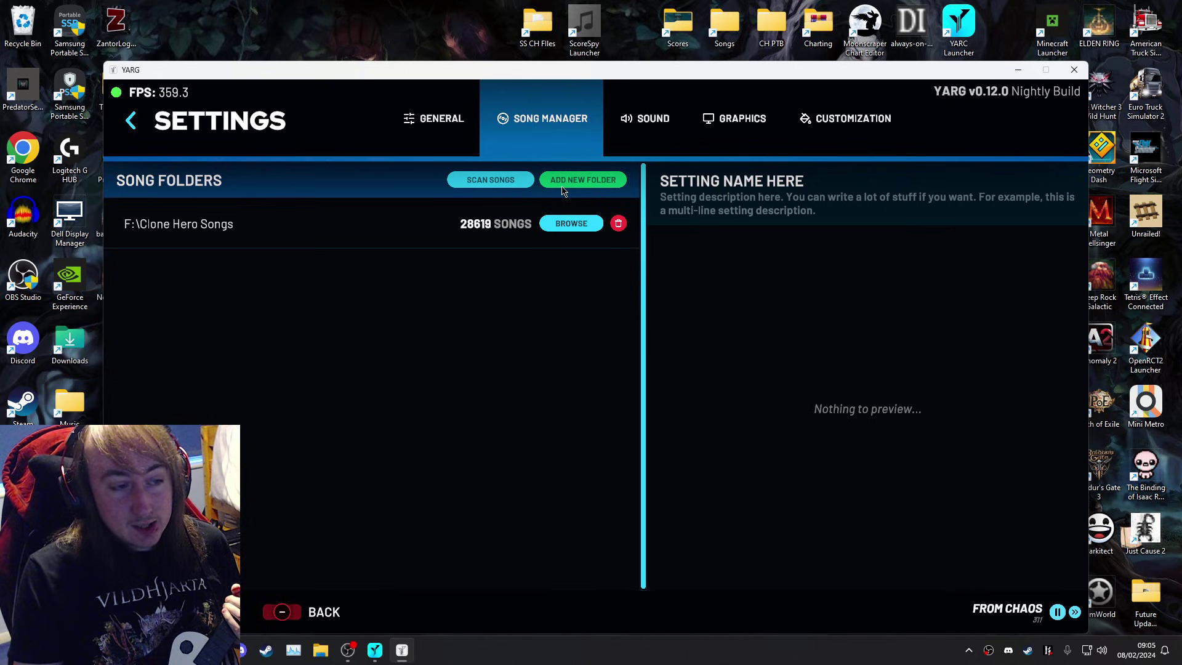
pyautogui.click(593, 186)
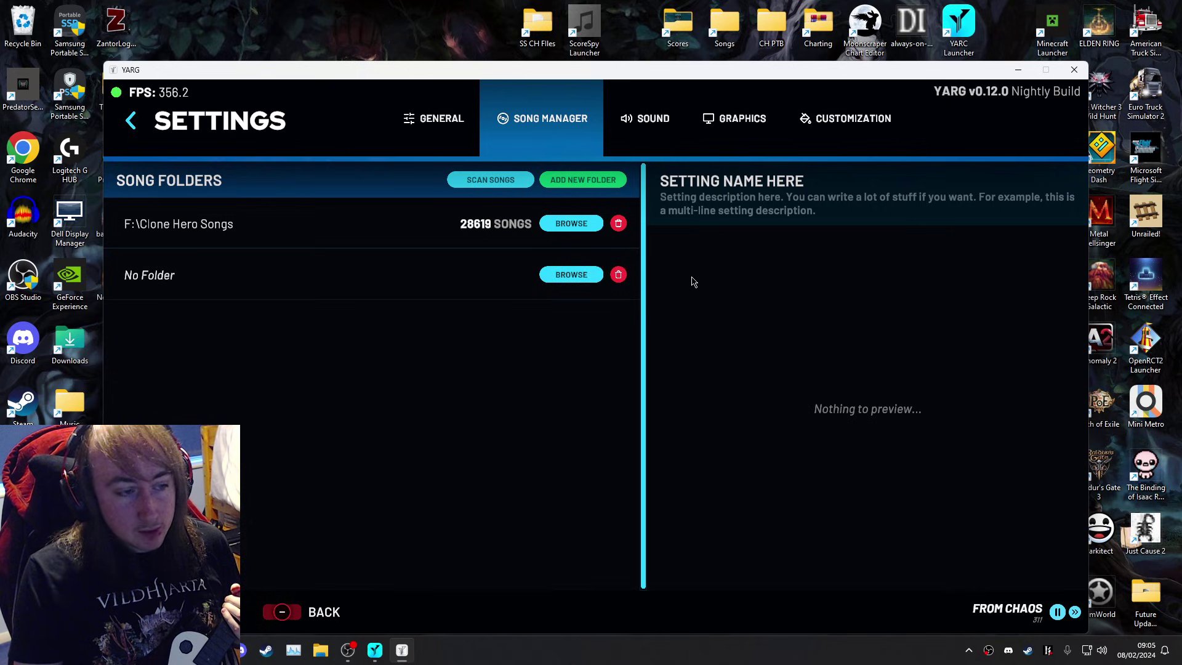
pyautogui.click(563, 275)
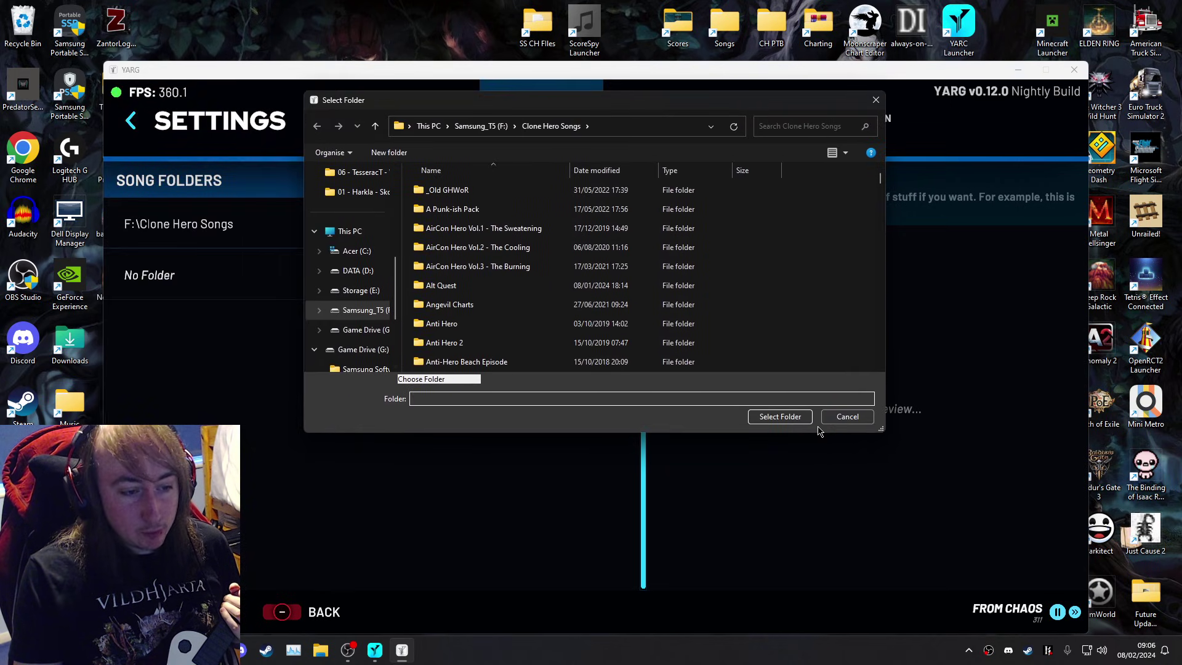
pyautogui.click(829, 417)
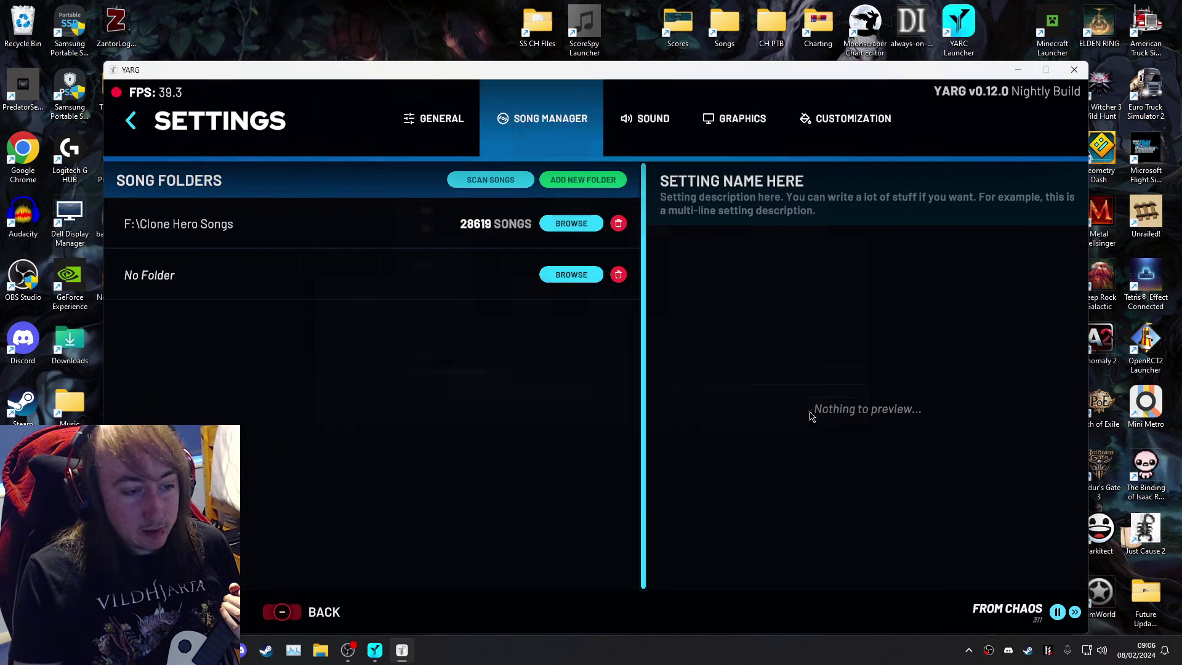
pyautogui.click(619, 275)
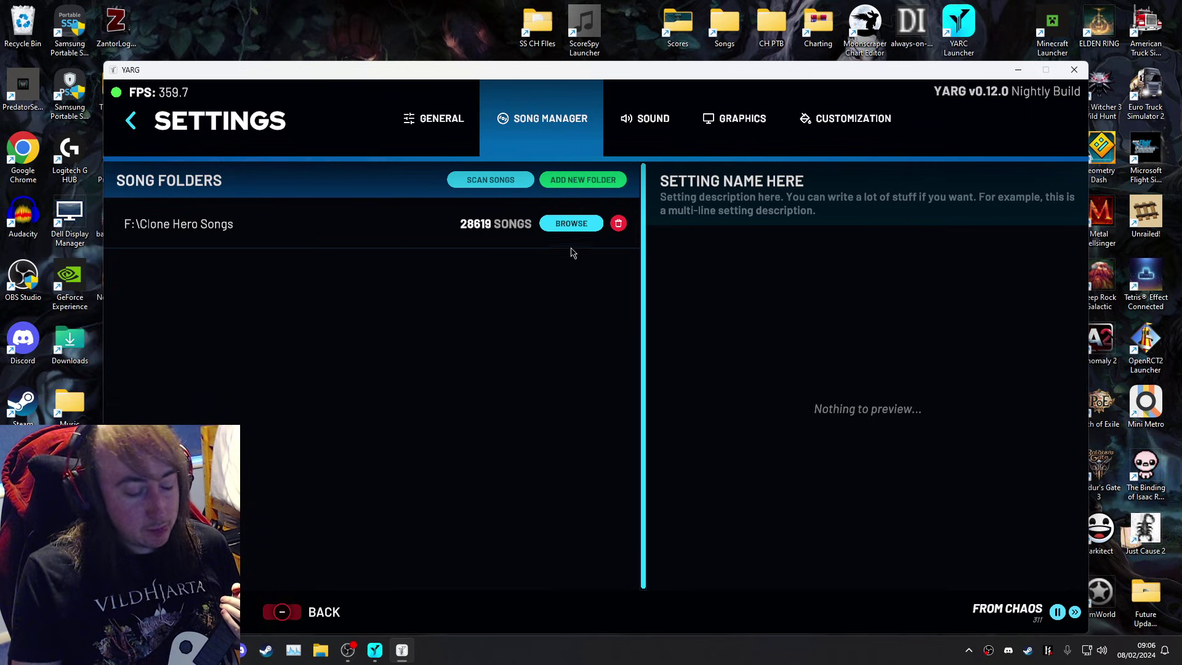
# Step: Review the volume, microphone input and other options in the Sound settings
pyautogui.click(657, 120)
pyautogui.scroll(-4, 637, 364)
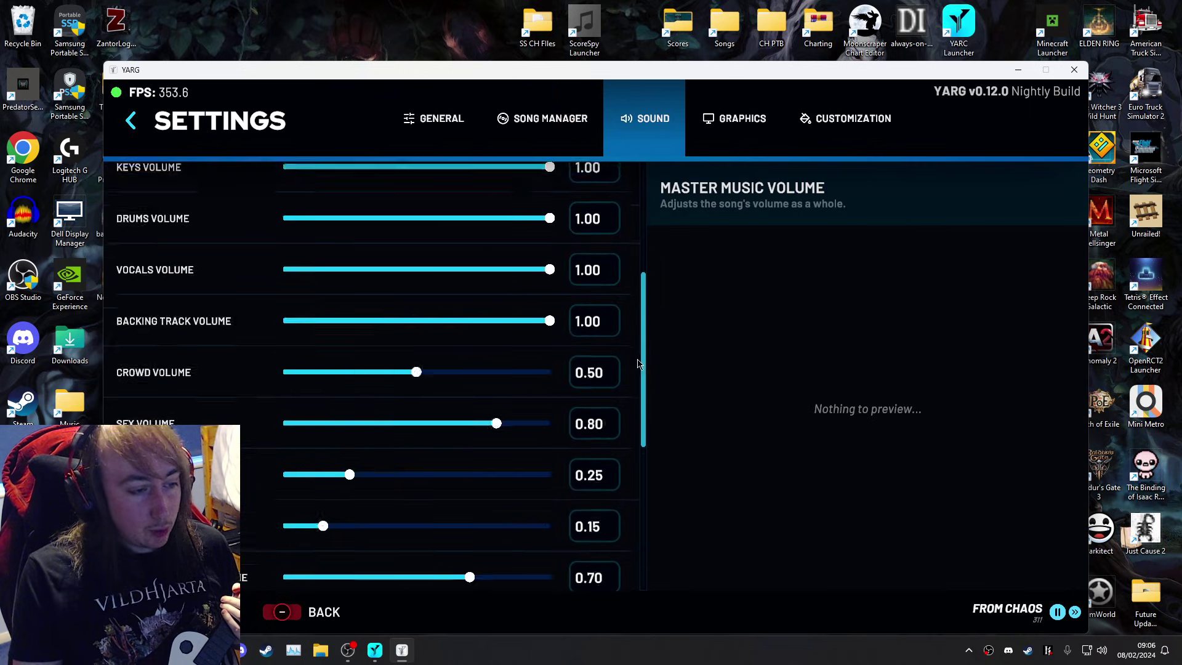
pyautogui.scroll(-5, 638, 364)
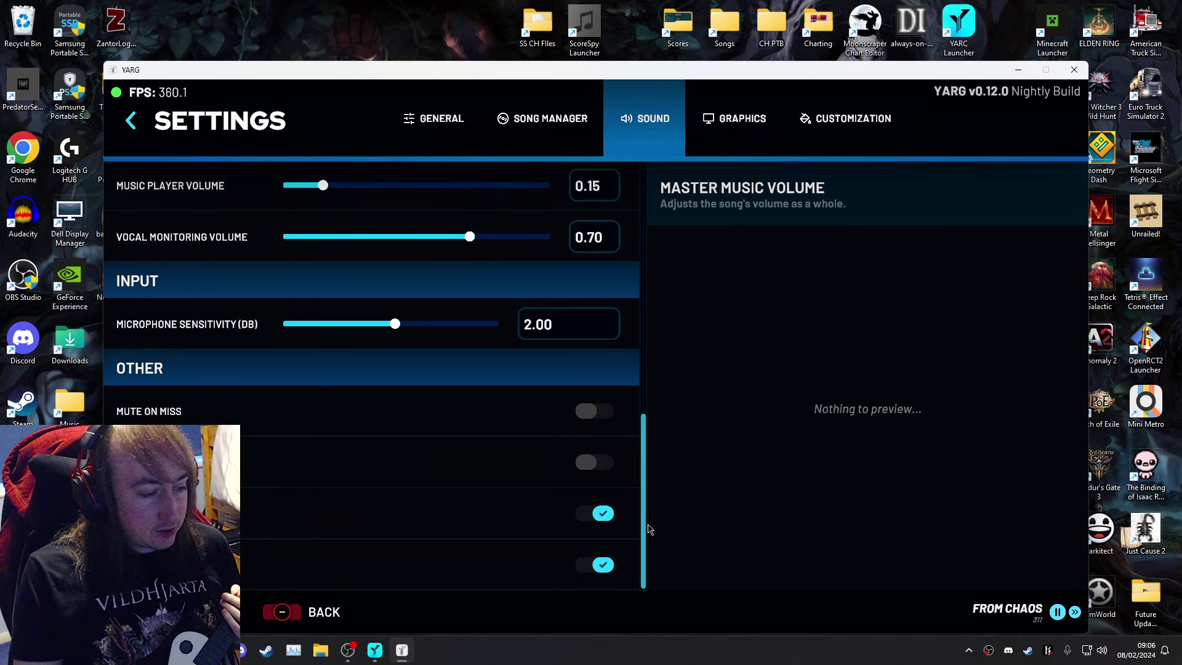
pyautogui.scroll(10, 616, 400)
# Step: Set the FPS cap to 144 in the Display section of the Graphics settings
pyautogui.click(728, 144)
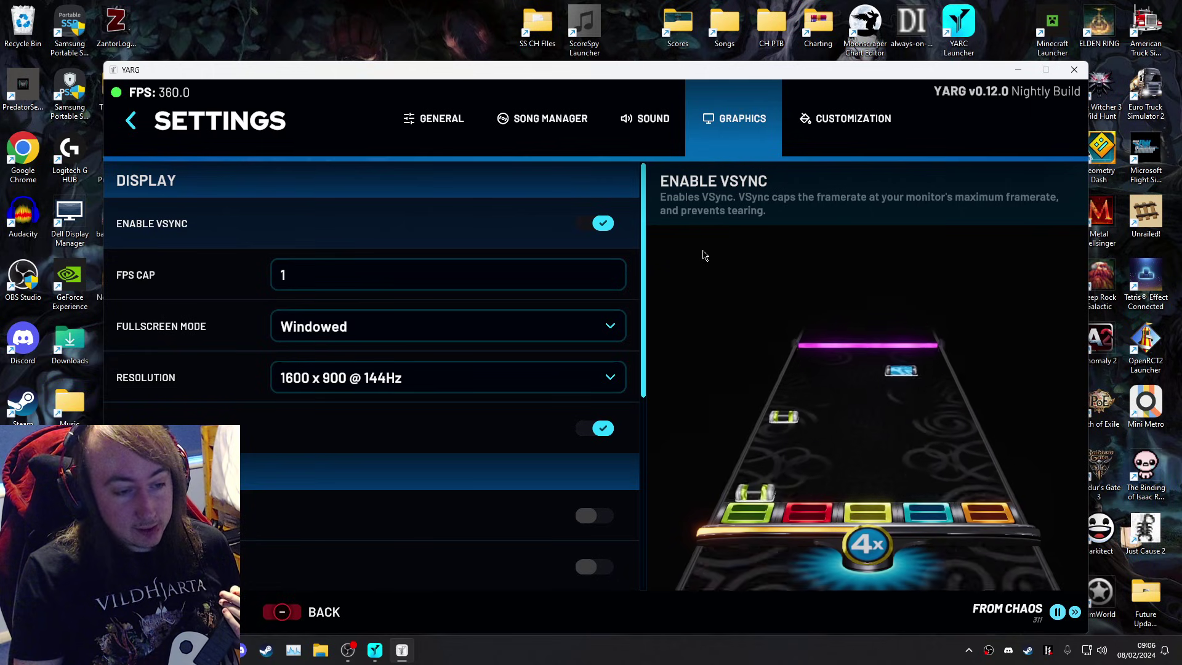
pyautogui.click(291, 277)
pyautogui.write('14')
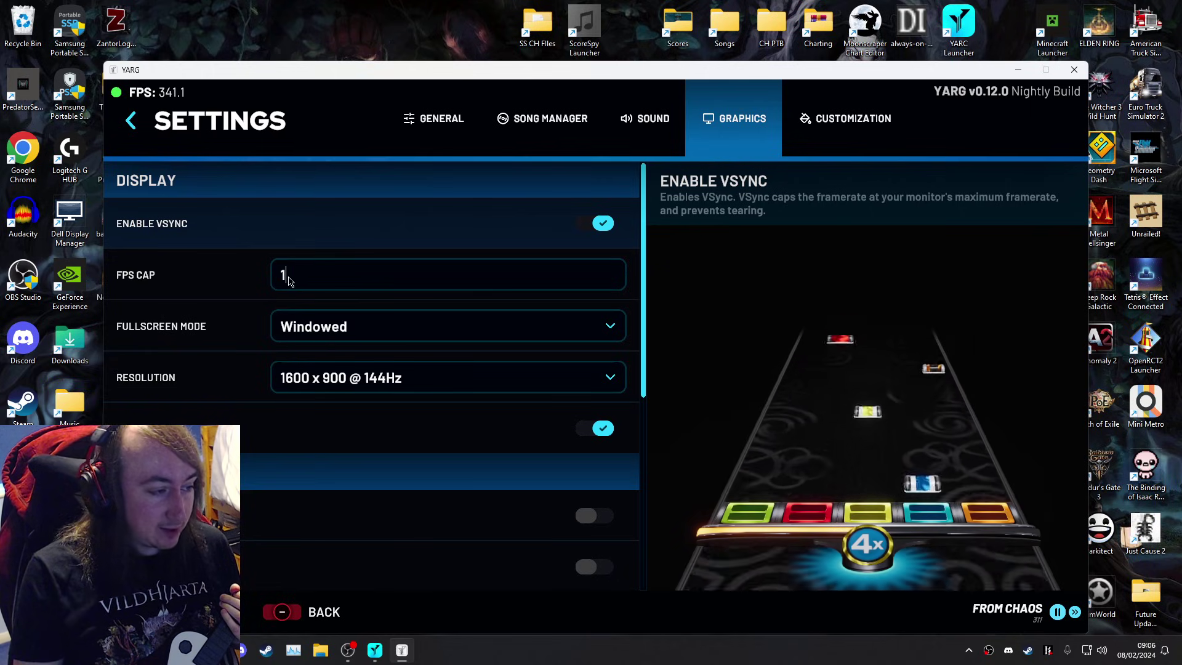
pyautogui.write('4')
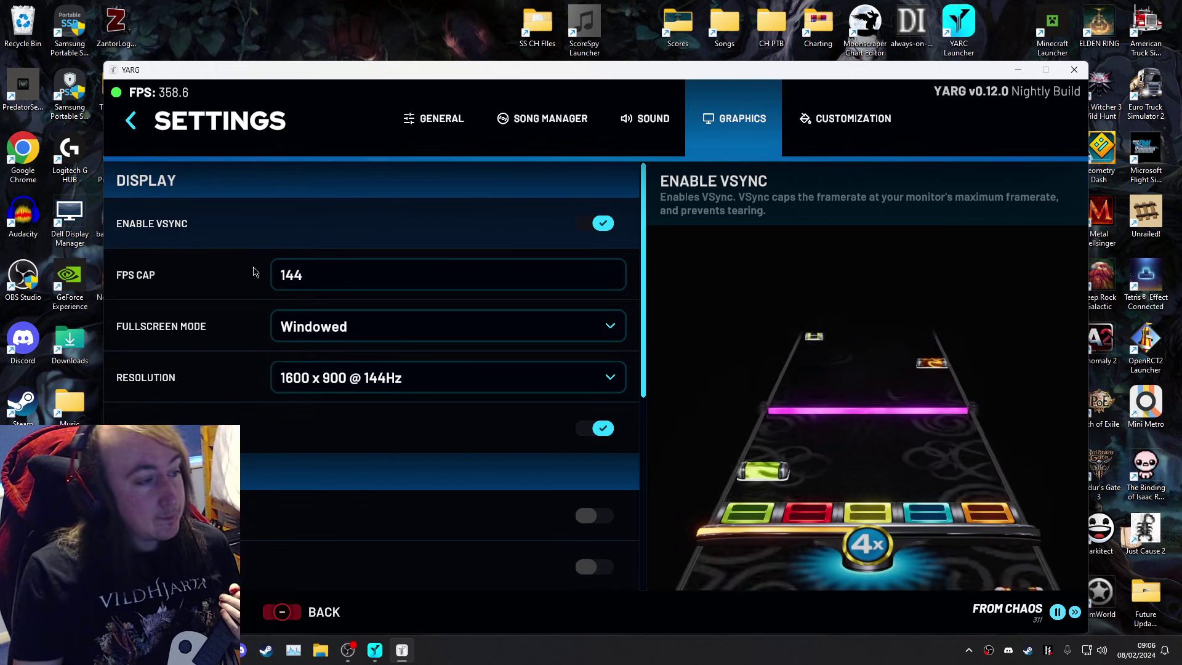
pyautogui.press('Return')
# Step: Turn VSync off to try out the FPS cap, and turn VSync back on
pyautogui.click(589, 227)
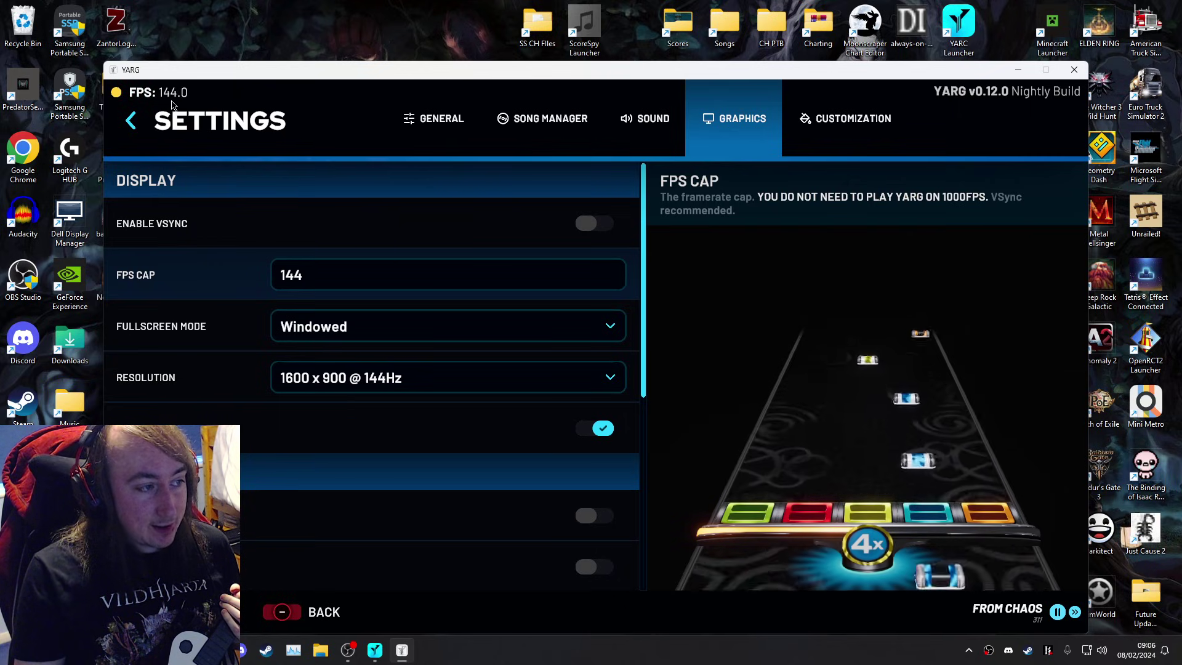
pyautogui.click(589, 224)
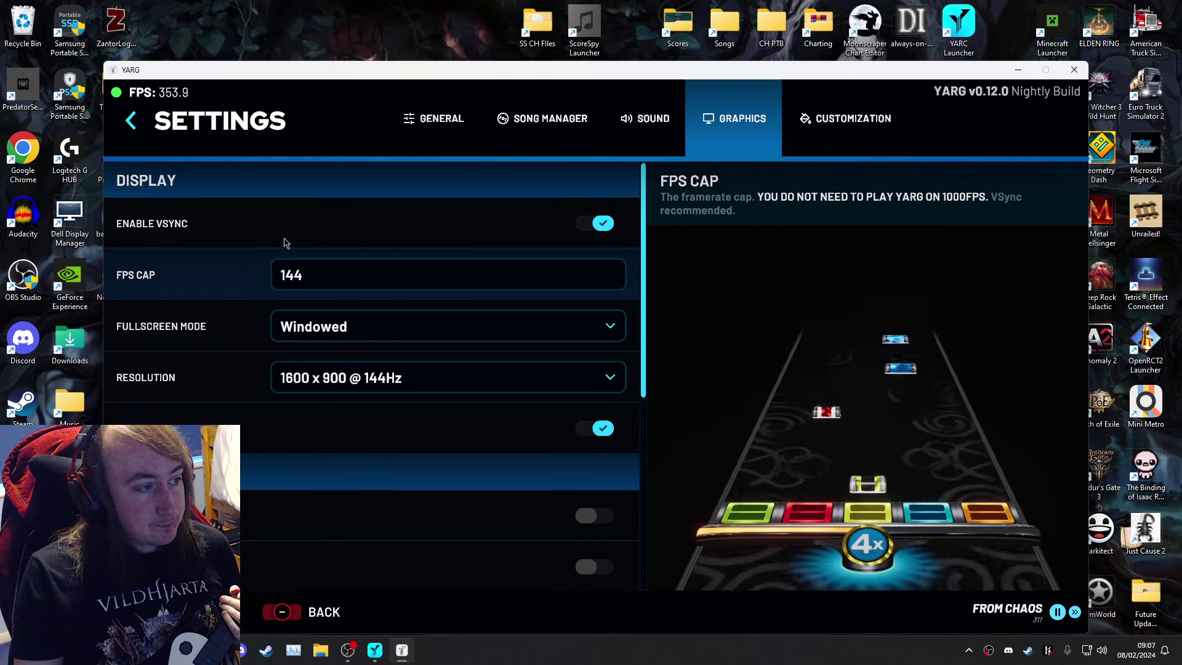
pyautogui.scroll(-1, 285, 243)
pyautogui.scroll(1, 244, 257)
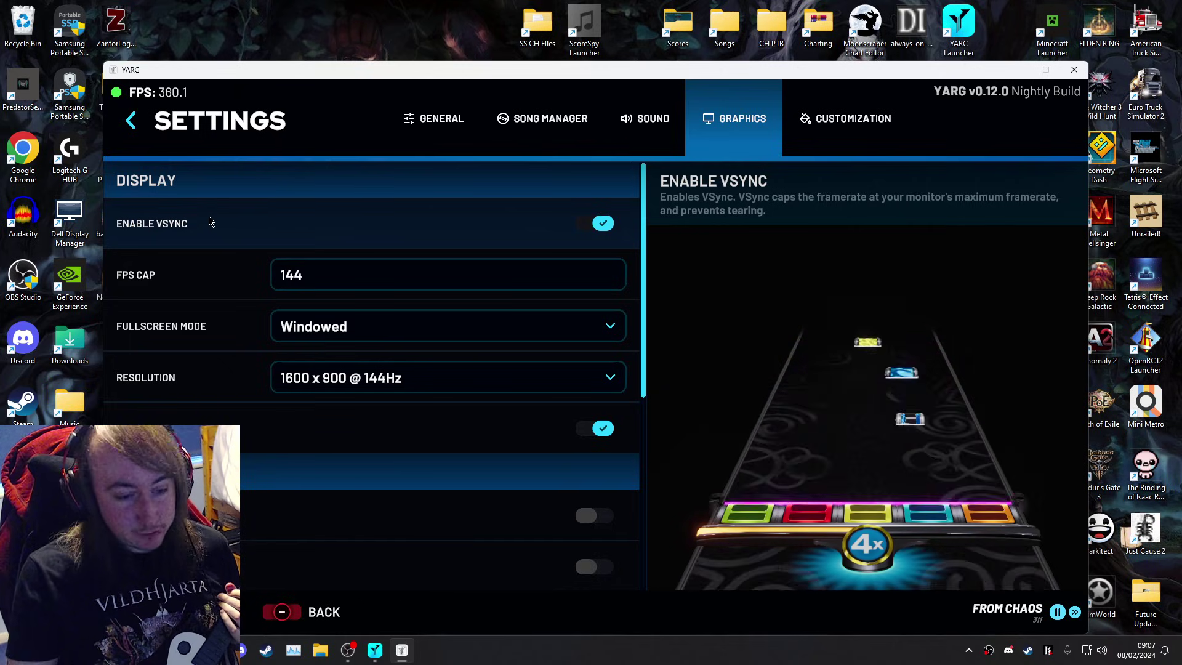
# Step: Look over the fullscreen, resolution, FPS counter, low quality and bloom options in the Graphics settings
pyautogui.scroll(-3, 203, 242)
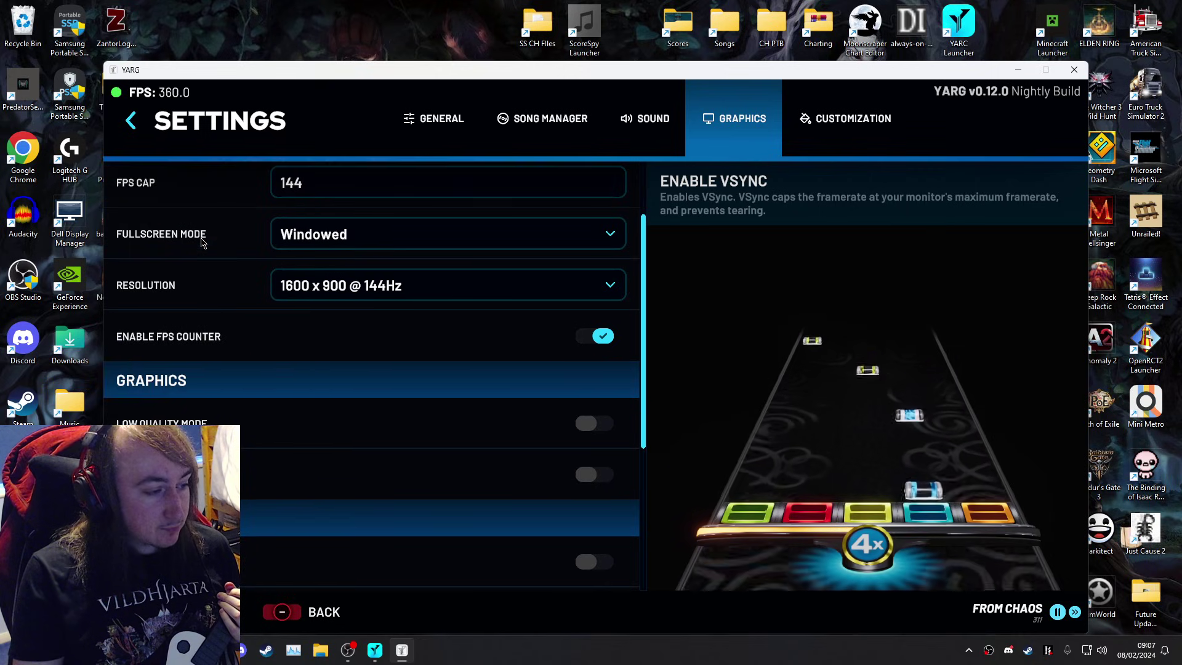
pyautogui.scroll(2, 203, 241)
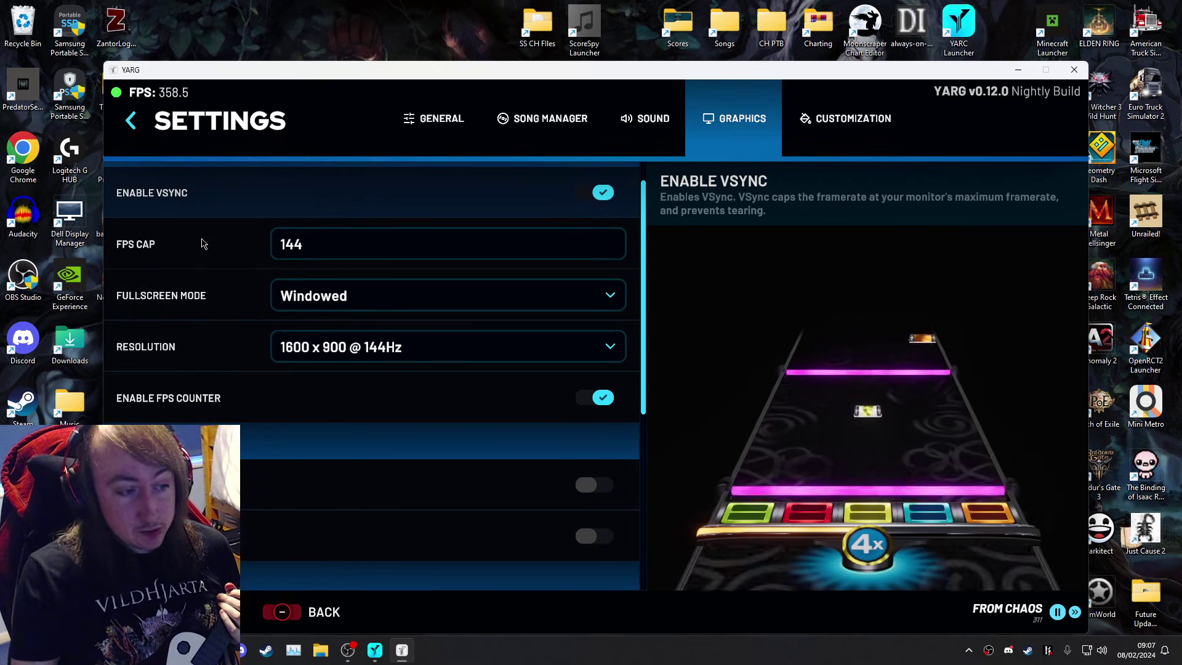
pyautogui.scroll(-3, 237, 267)
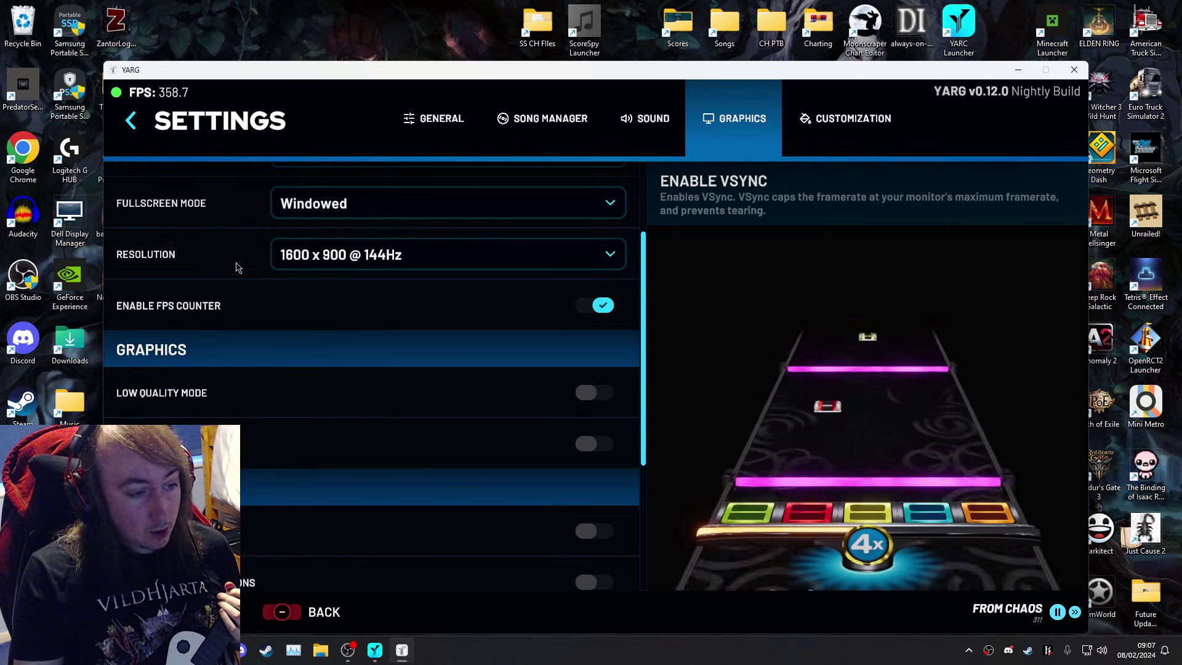
pyautogui.scroll(-4, 237, 267)
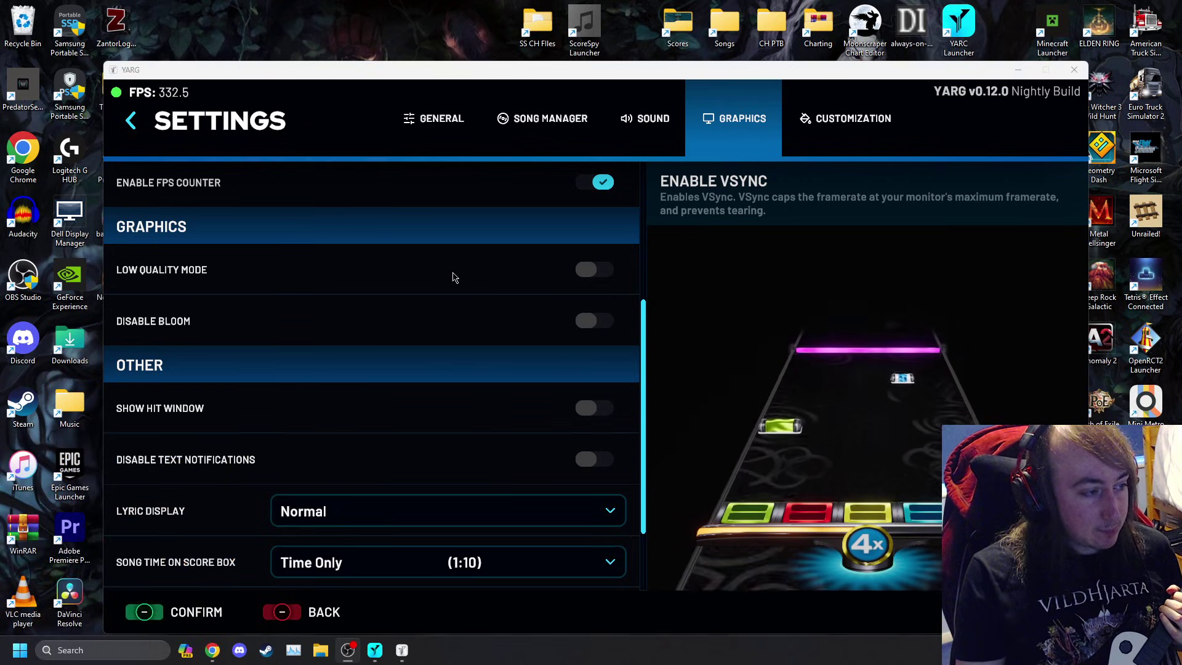
pyautogui.scroll(2, 437, 271)
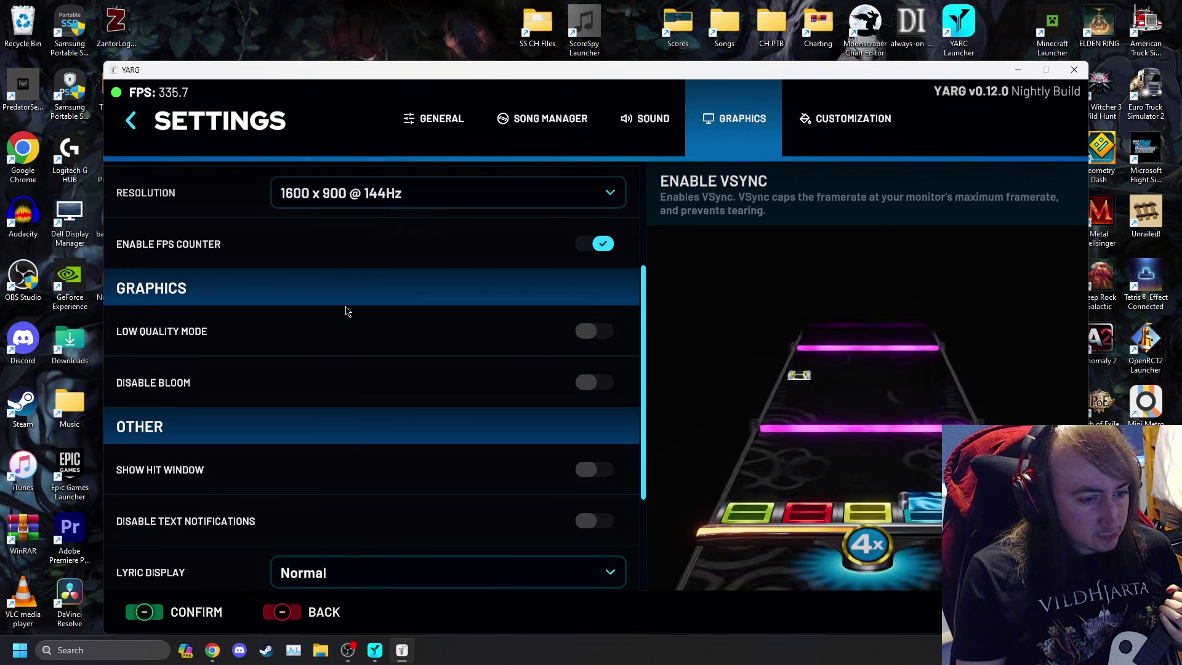
pyautogui.scroll(5, 326, 320)
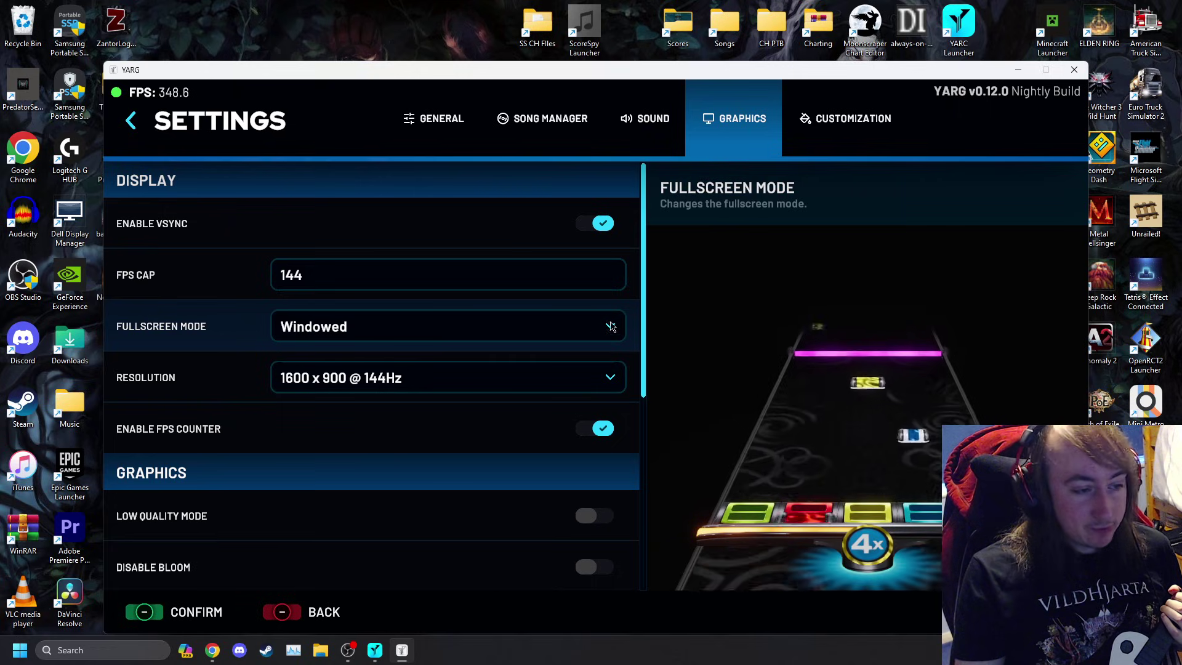
# Step: Review the Other section of the Graphics settings, including the available Lyric Display choices
pyautogui.moveTo(644, 286); pyautogui.dragTo(649, 386)
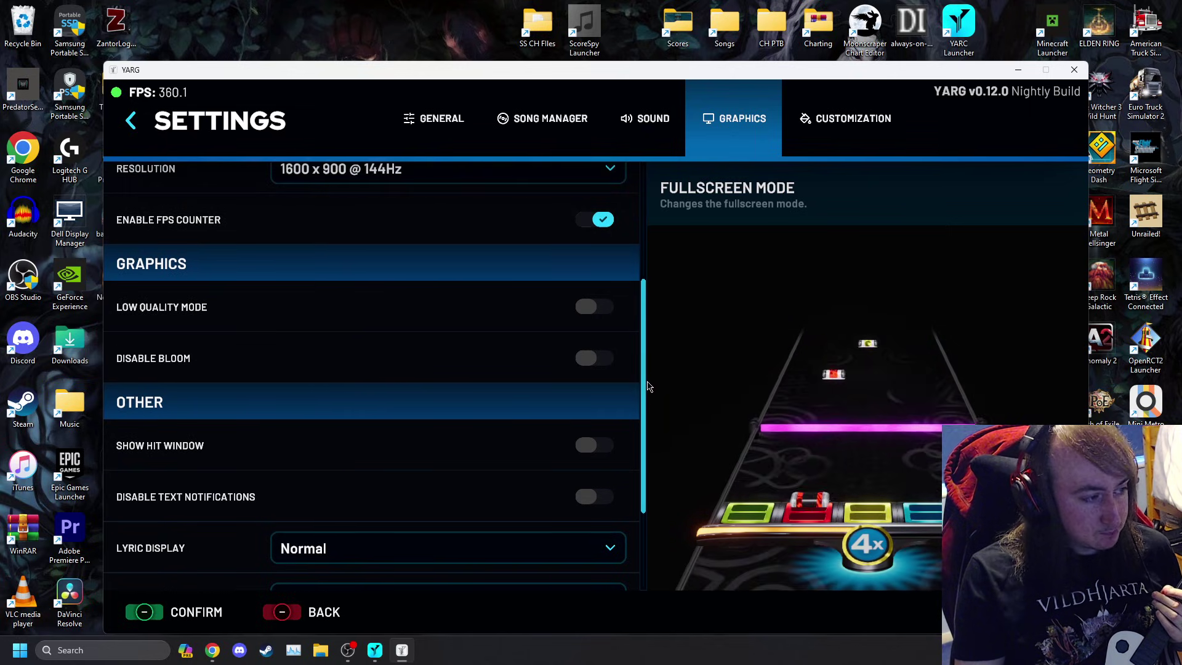
pyautogui.scroll(-1, 216, 339)
pyautogui.scroll(-3, 217, 339)
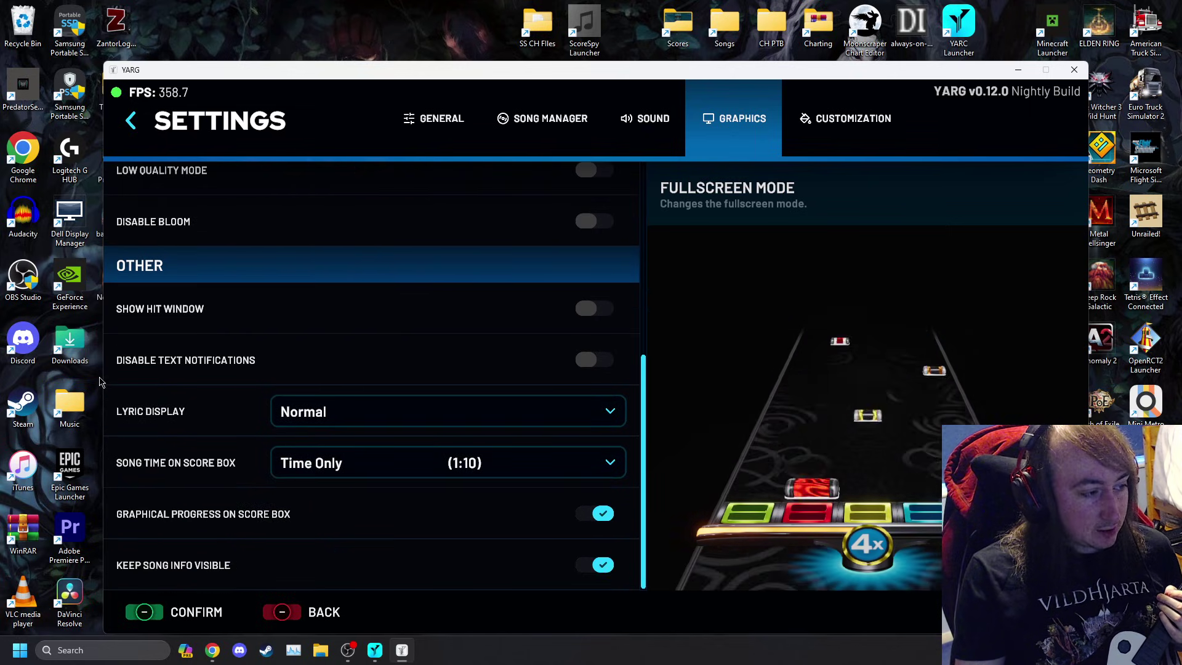
pyautogui.click(343, 414)
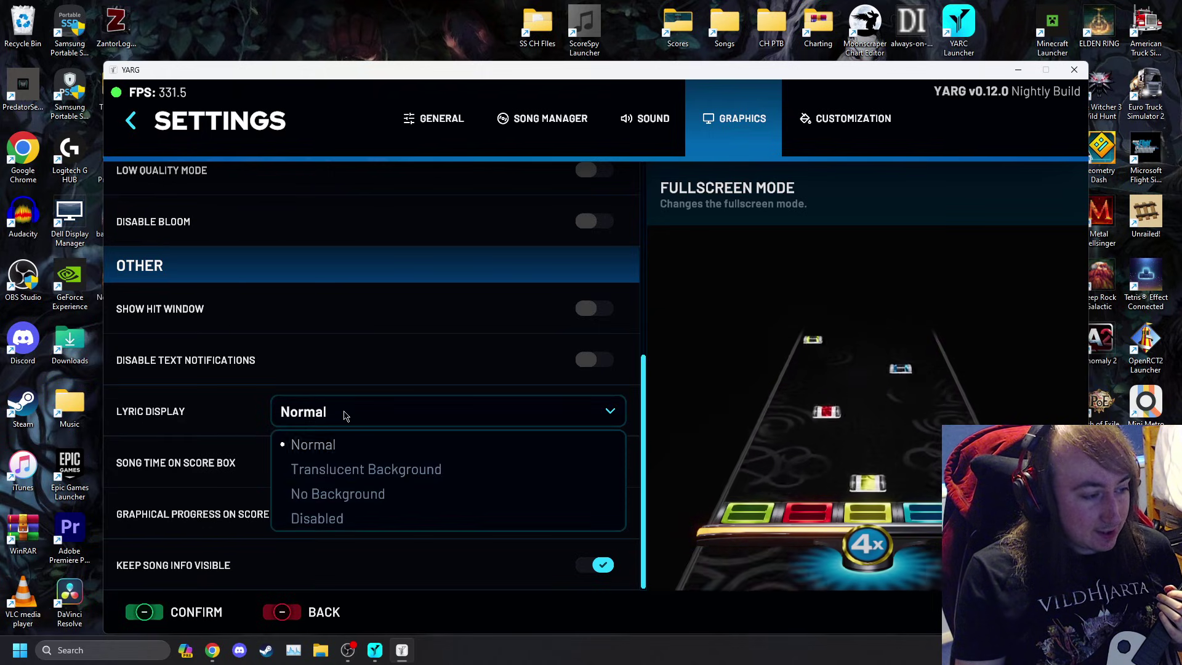
pyautogui.click(343, 413)
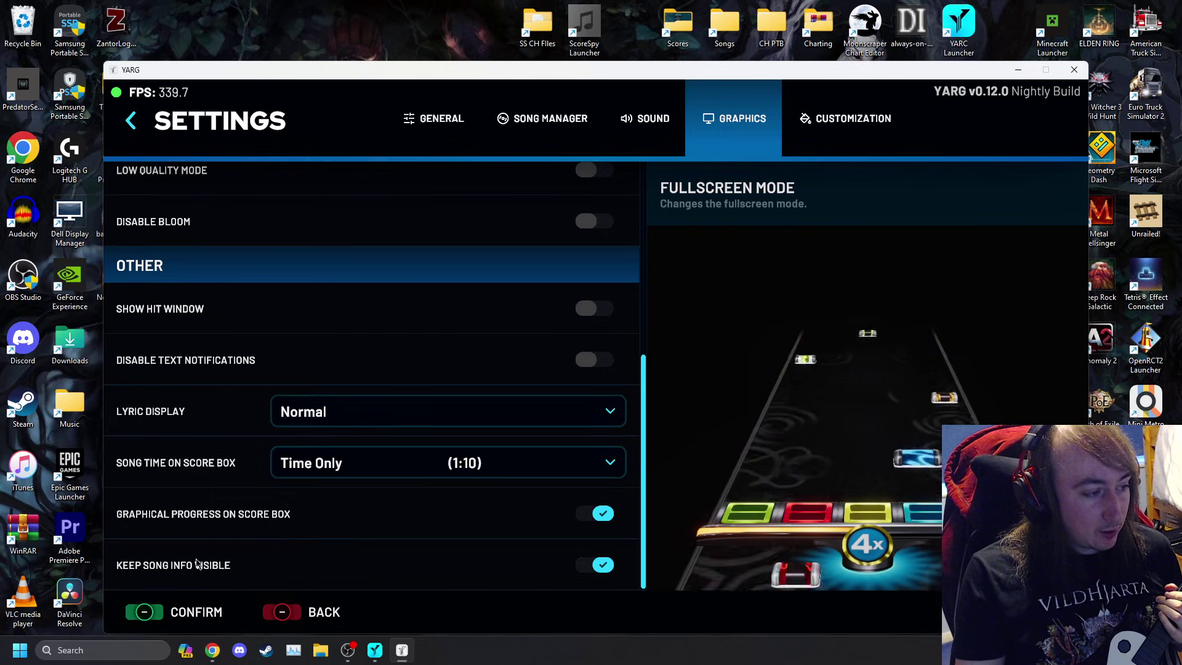
# Step: Look over the preset types available in the Customization settings, keeping Camera Presets selected
pyautogui.scroll(5, 195, 562)
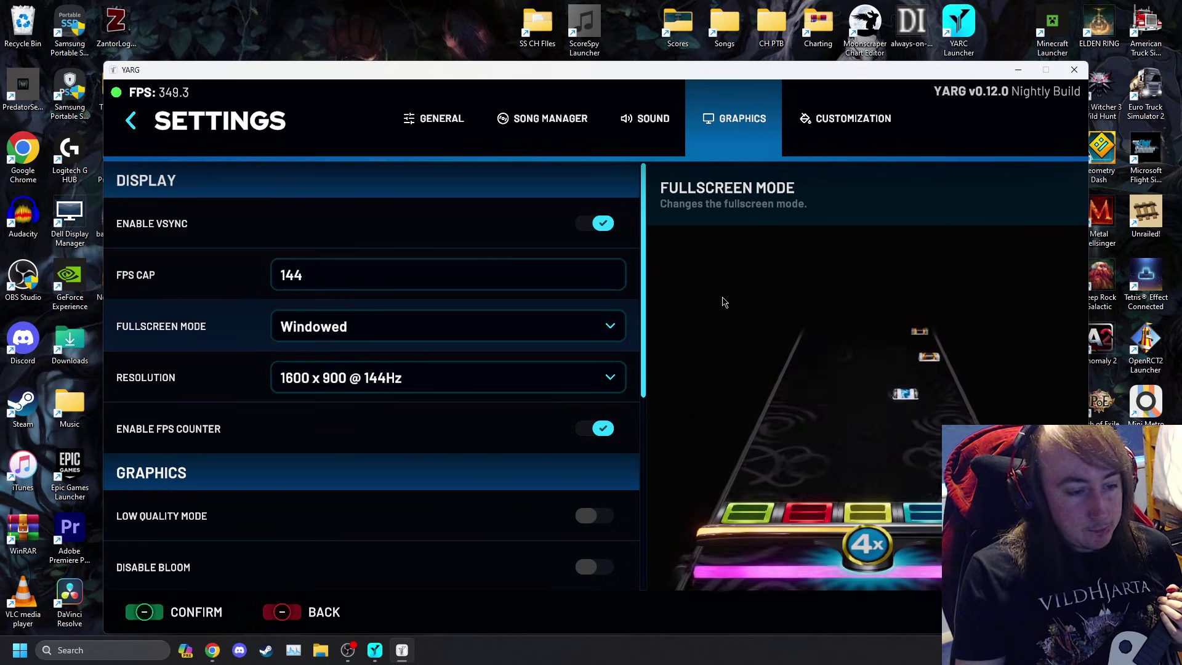
pyautogui.click(832, 134)
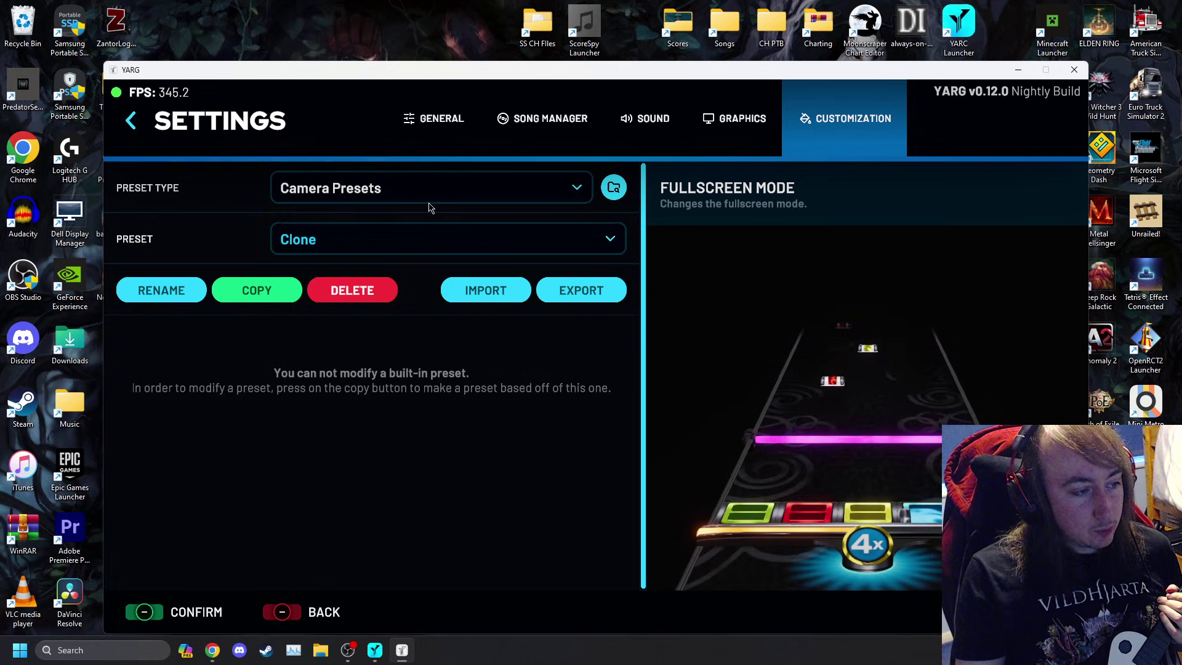
pyautogui.click(430, 191)
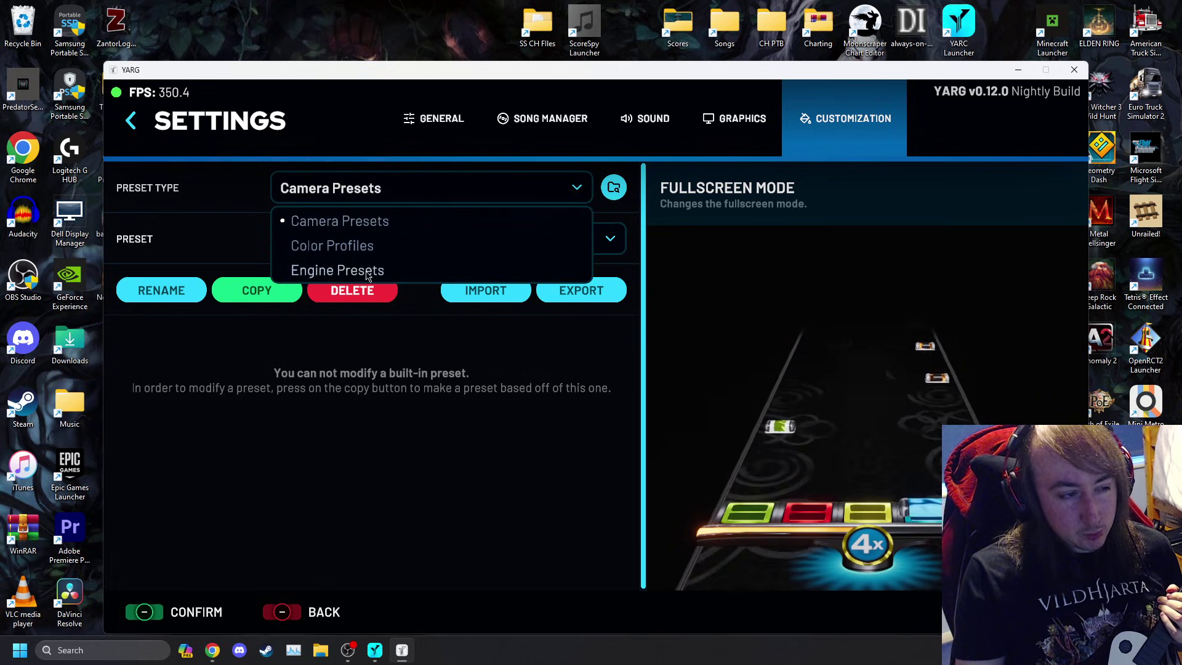
pyautogui.click(283, 216)
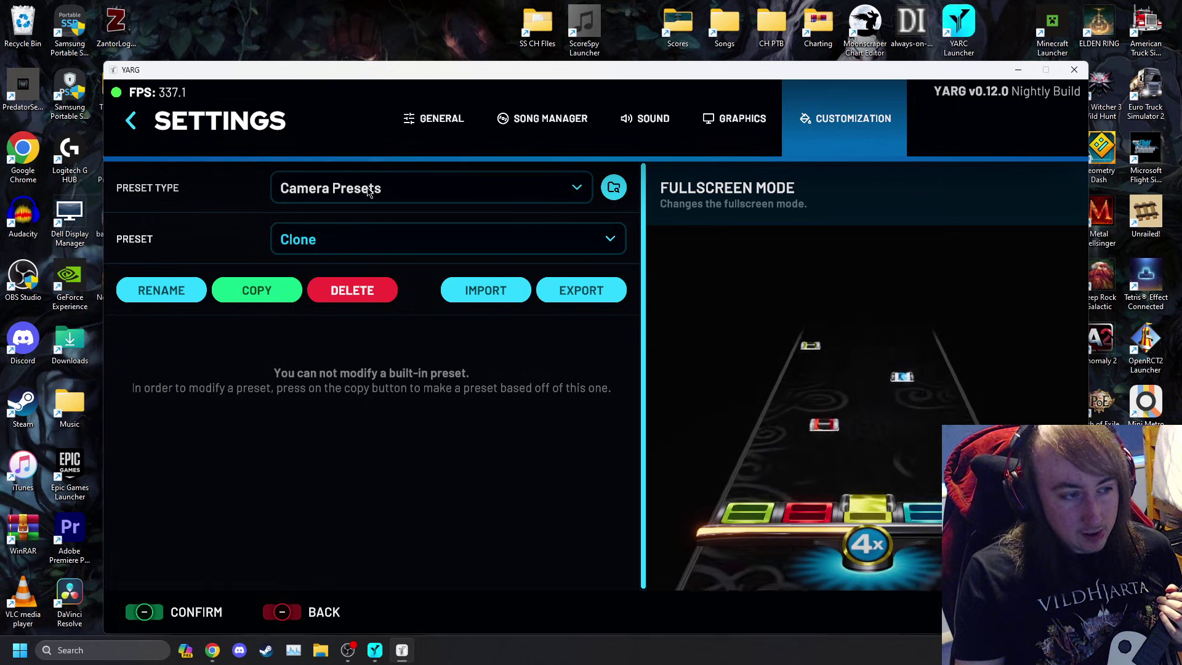
# Step: Leave the settings and review the engine, note theme, color and camera presets assigned to the player profile
pyautogui.click(138, 121)
pyautogui.click(369, 324)
pyautogui.click(284, 196)
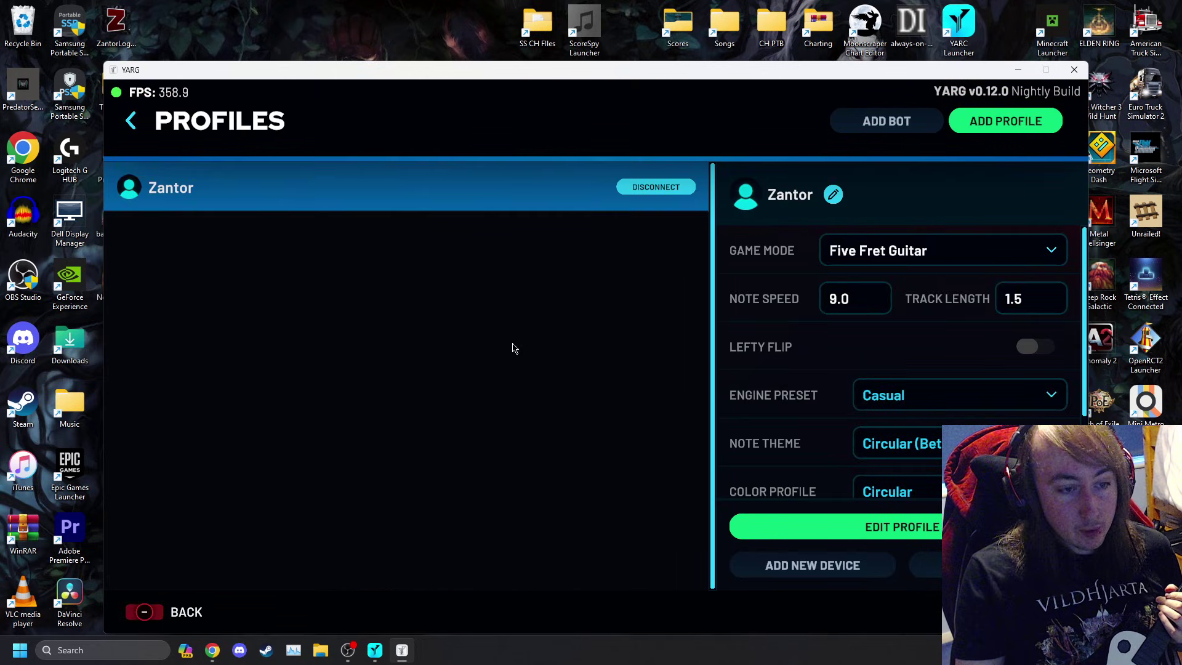
pyautogui.scroll(-3, 896, 421)
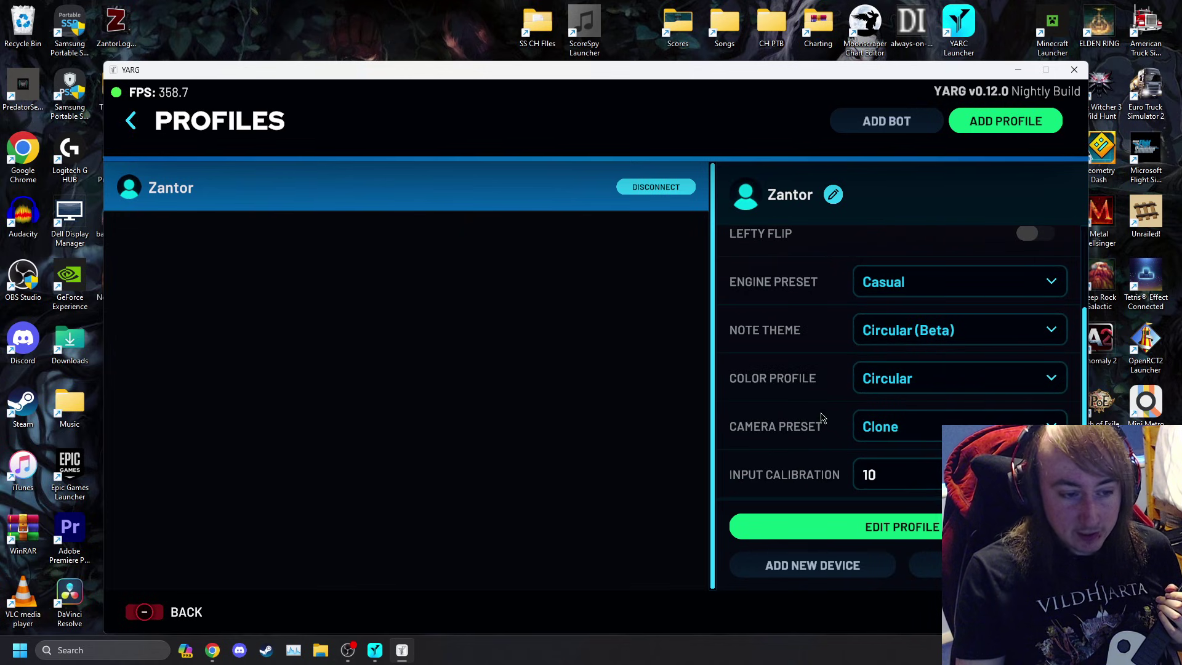
pyautogui.scroll(3, 779, 386)
pyautogui.click(131, 120)
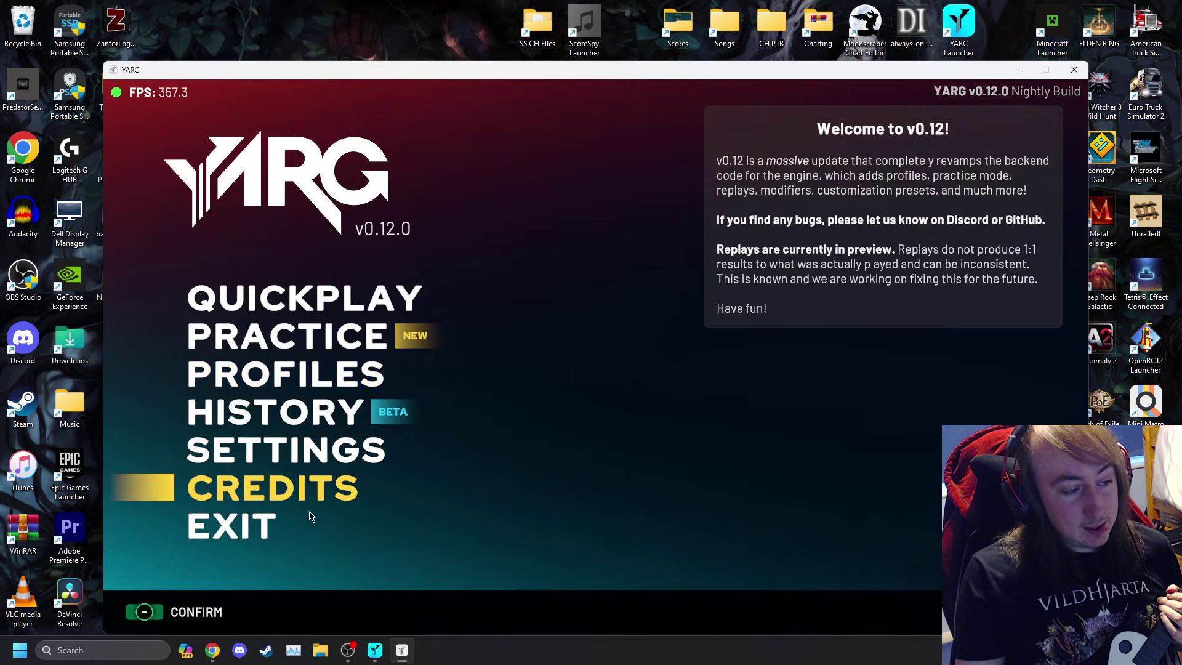
# Step: Revisit the Customization settings to view the Clone camera preset, and return to the main menu
pyautogui.click(302, 463)
pyautogui.click(800, 141)
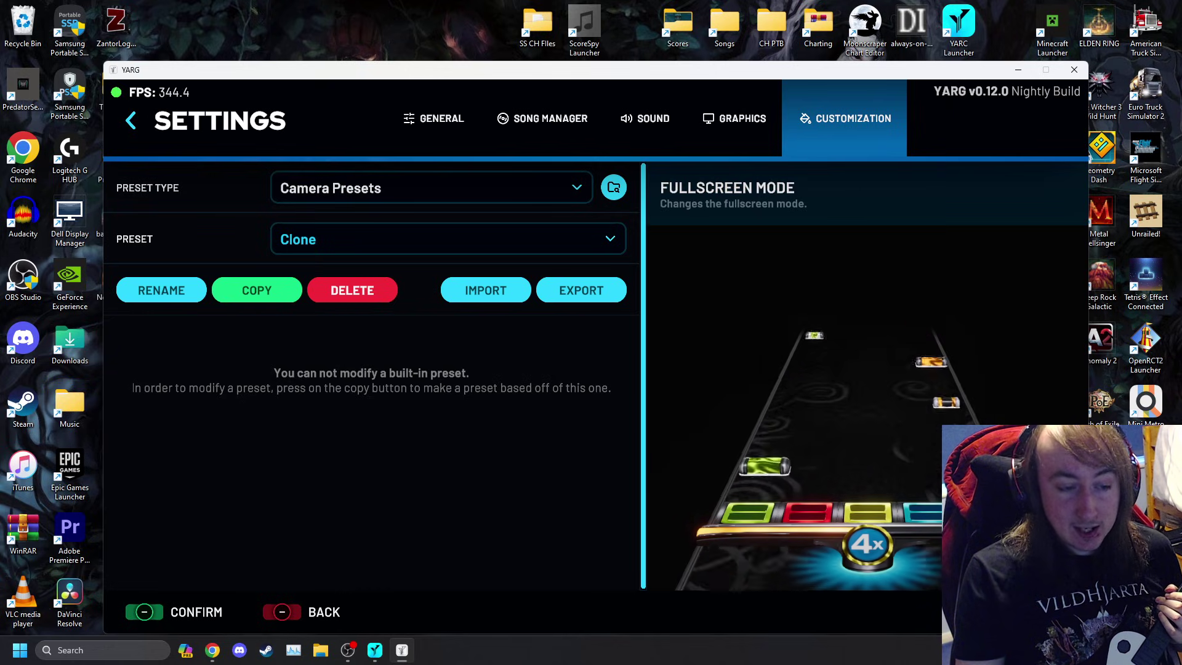
pyautogui.click(131, 121)
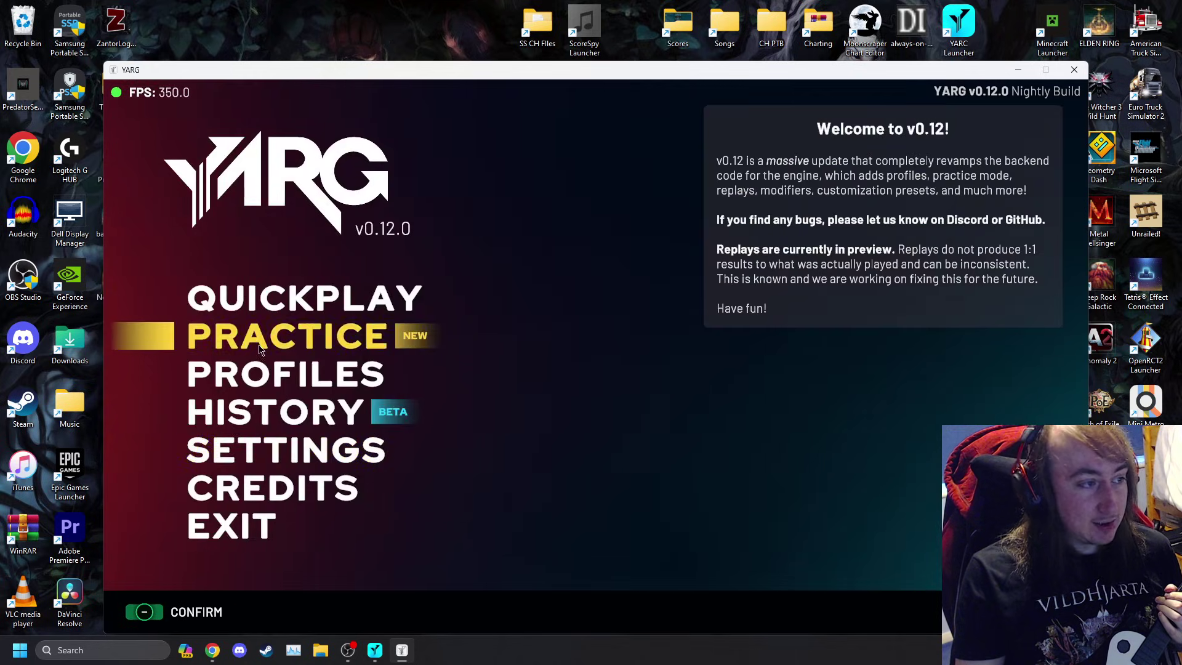
# Step: Check the profile's camera preset and color profile fields once more, and go back to the main menu
pyautogui.click(271, 381)
pyautogui.scroll(-2, 800, 414)
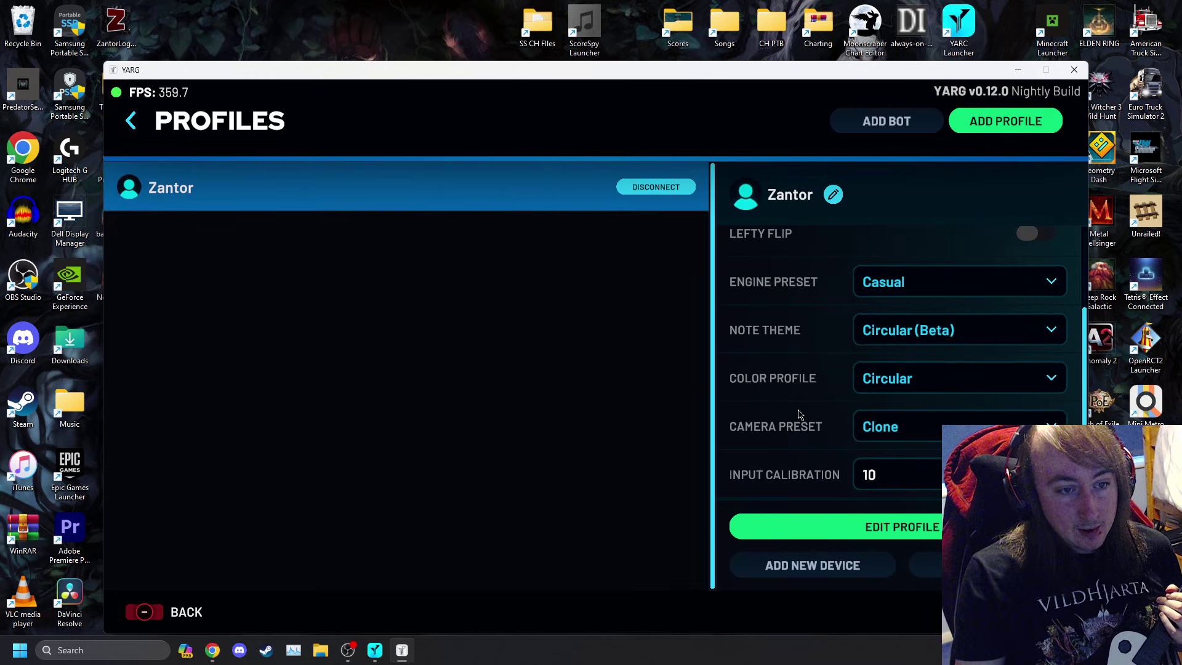
pyautogui.scroll(2, 800, 415)
pyautogui.click(128, 121)
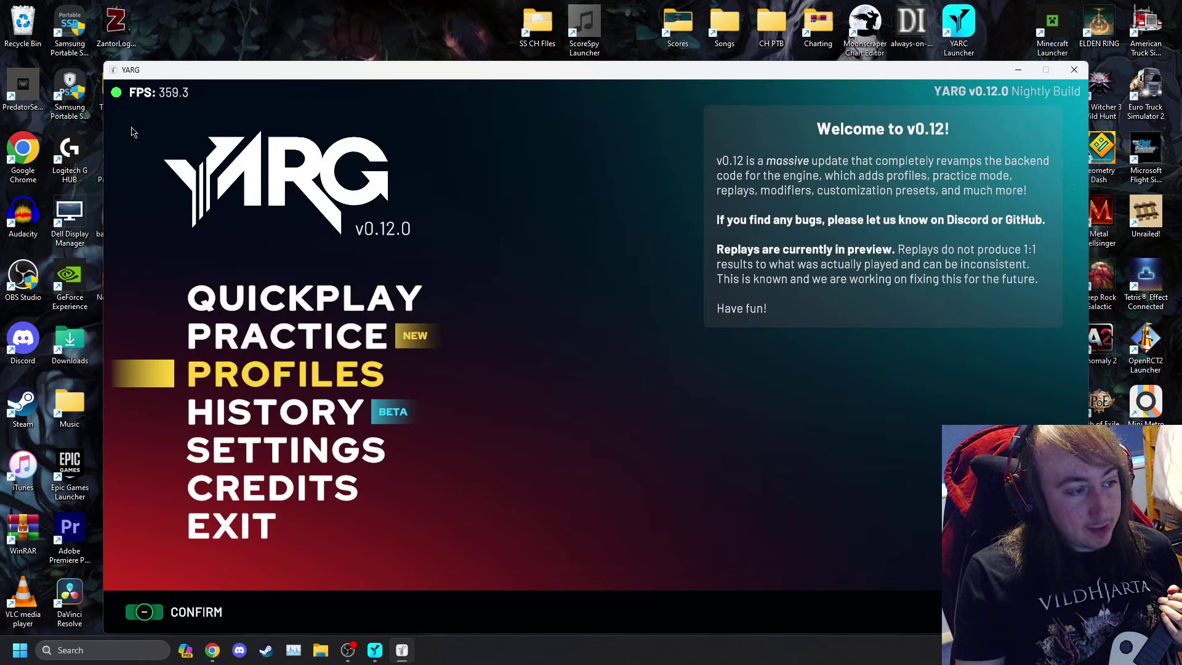